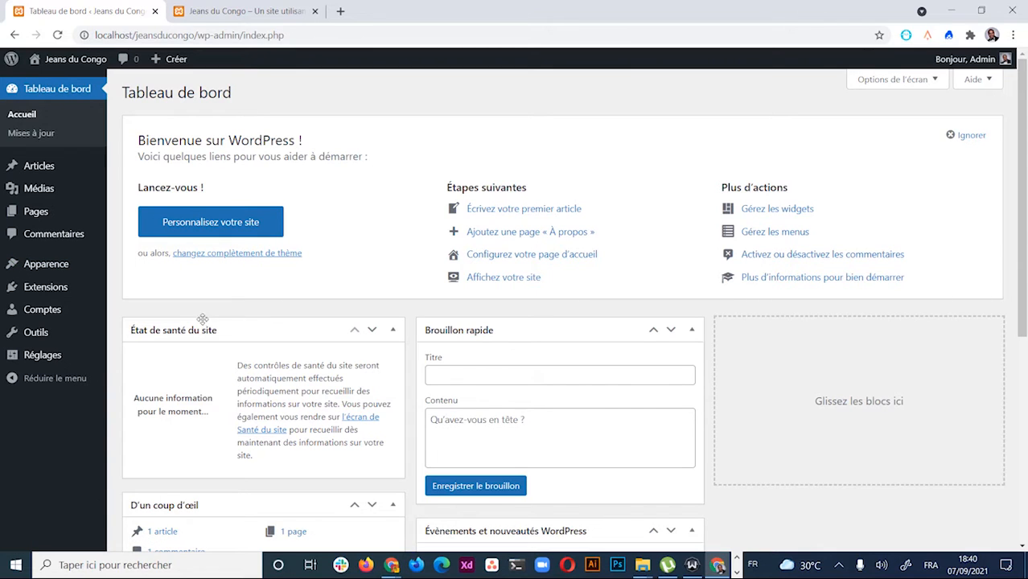
Open the page for adding new themes to the Jeans du Congo site
{"action": "mouse_move", "coordinate": [50, 267]}
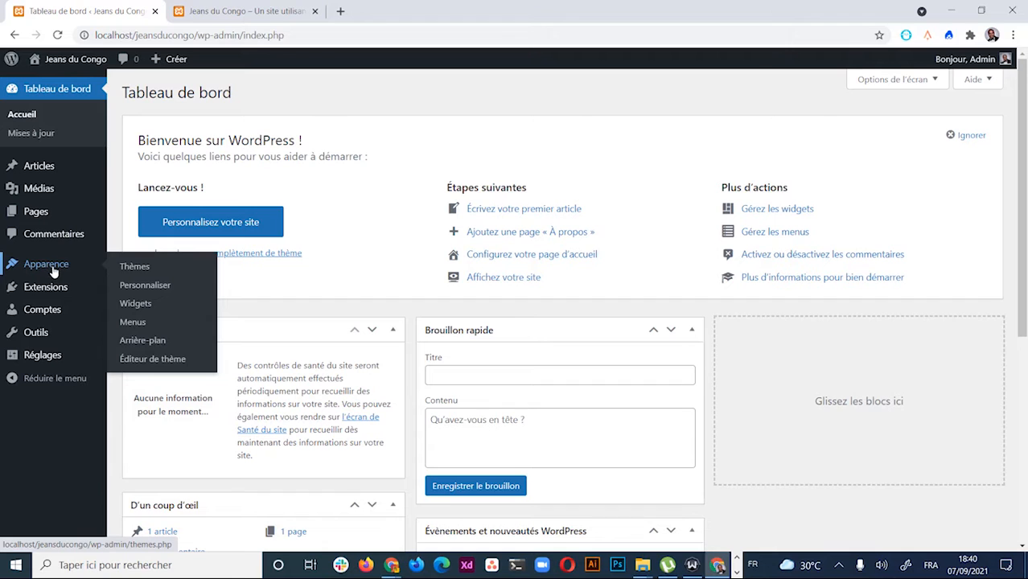
{"action": "left_click", "coordinate": [150, 270]}
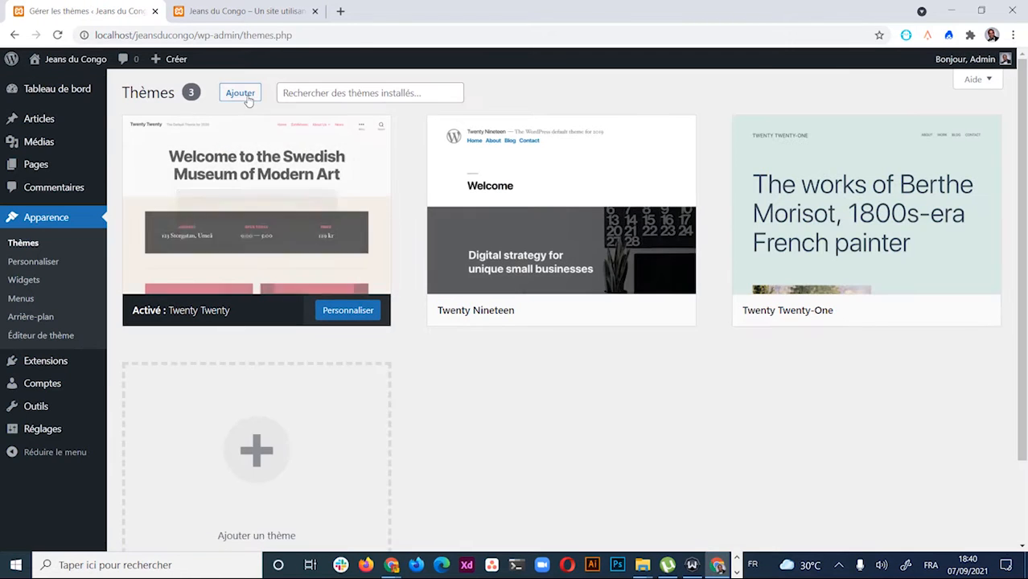
{"action": "left_click", "coordinate": [243, 94]}
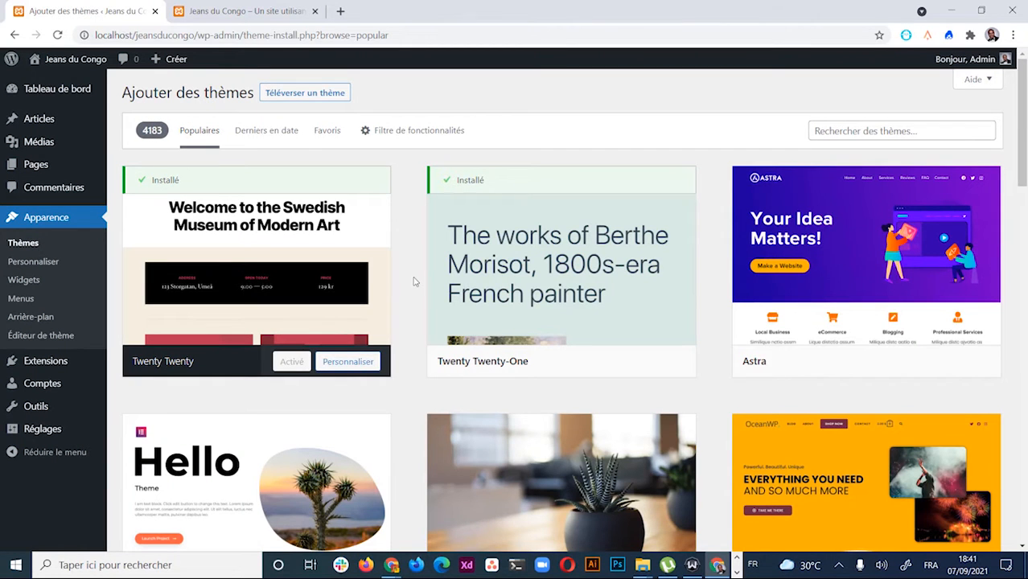
Look through the popular free themes offered for installation, then return to the beginning of the list
{"action": "scroll", "coordinate": [527, 293], "scroll_direction": "down", "scroll_amount": 7}
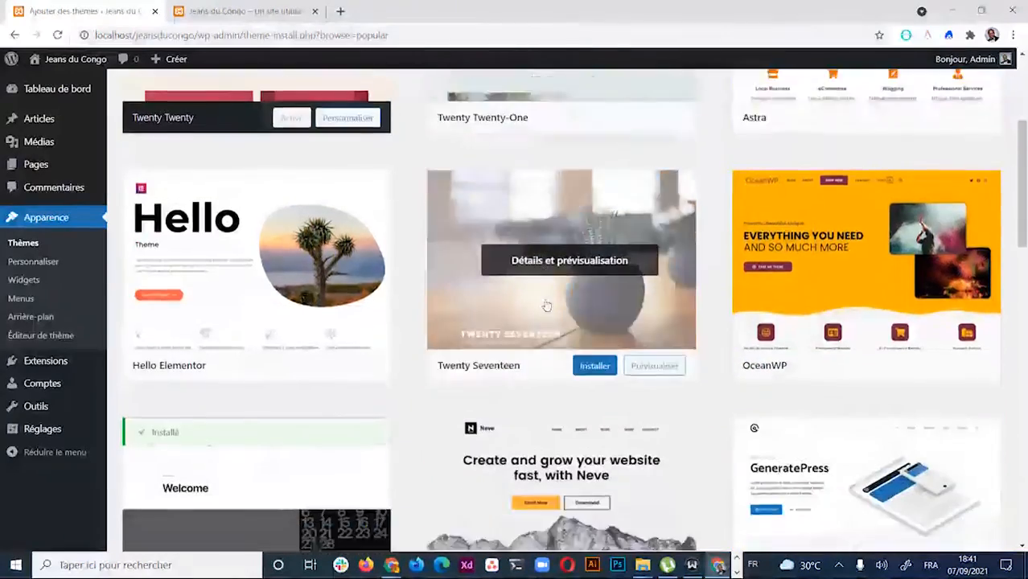
{"action": "scroll", "coordinate": [573, 328], "scroll_direction": "down", "scroll_amount": 7}
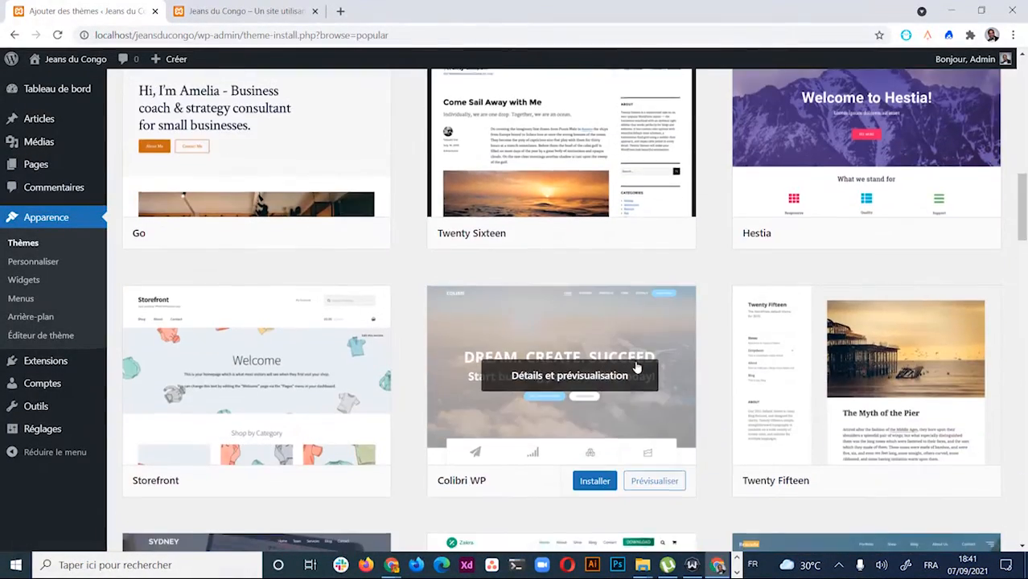
{"action": "scroll", "coordinate": [633, 390], "scroll_direction": "down", "scroll_amount": 6}
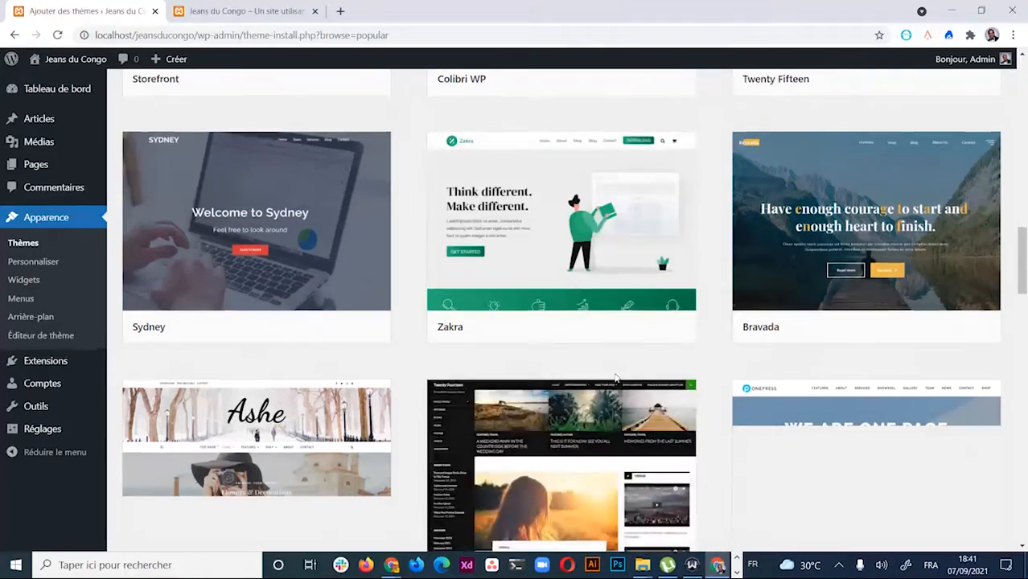
{"action": "scroll", "coordinate": [619, 380], "scroll_direction": "down", "scroll_amount": 3}
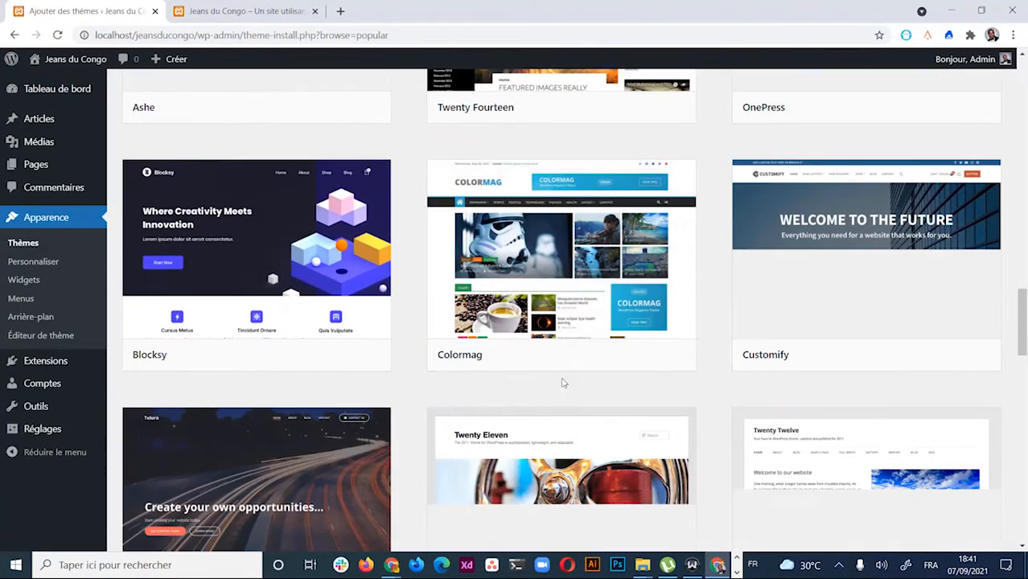
{"action": "scroll", "coordinate": [465, 386], "scroll_direction": "down", "scroll_amount": 8}
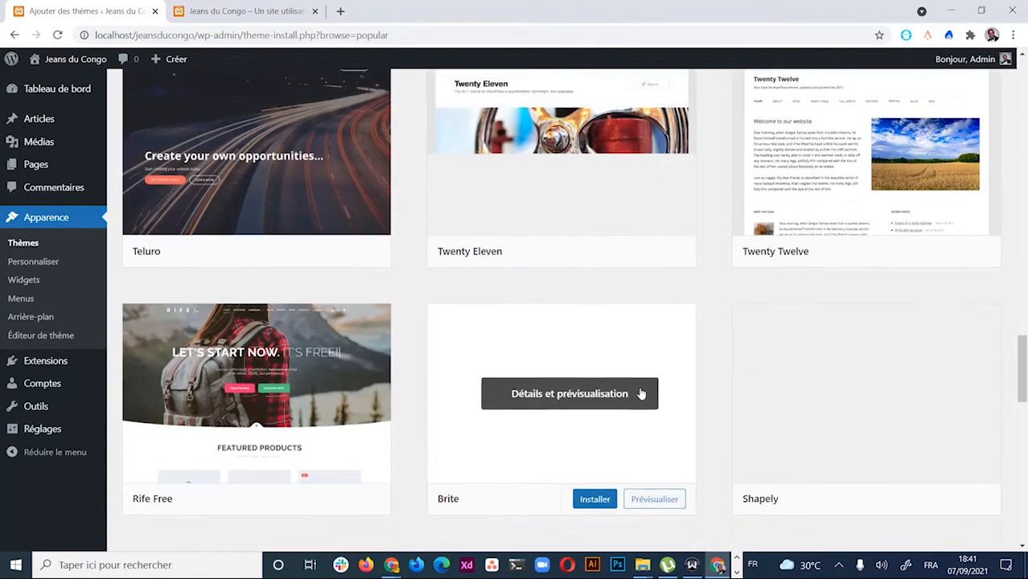
{"action": "scroll", "coordinate": [636, 382], "scroll_direction": "up", "scroll_amount": 20}
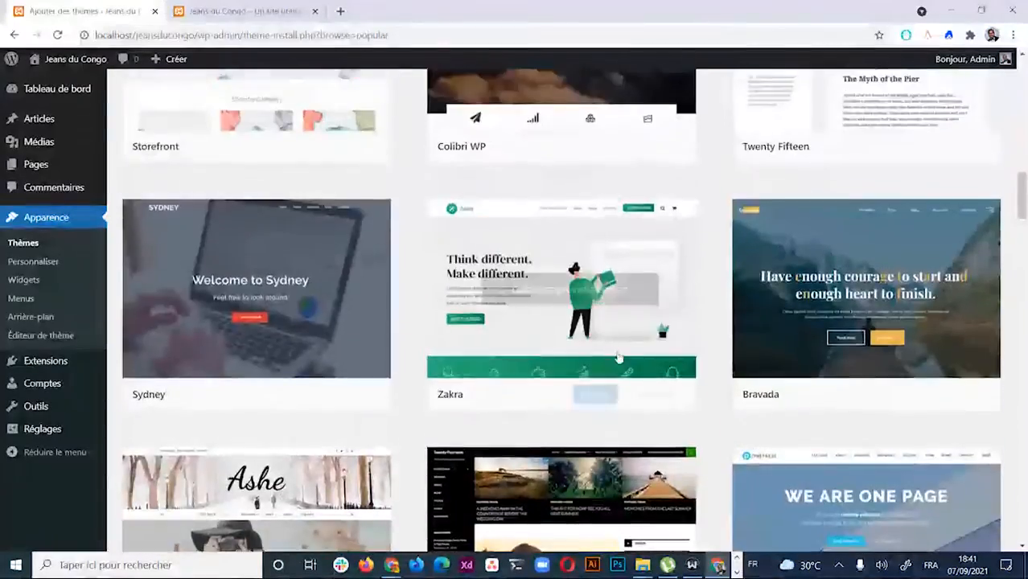
{"action": "scroll", "coordinate": [616, 354], "scroll_direction": "up", "scroll_amount": 10}
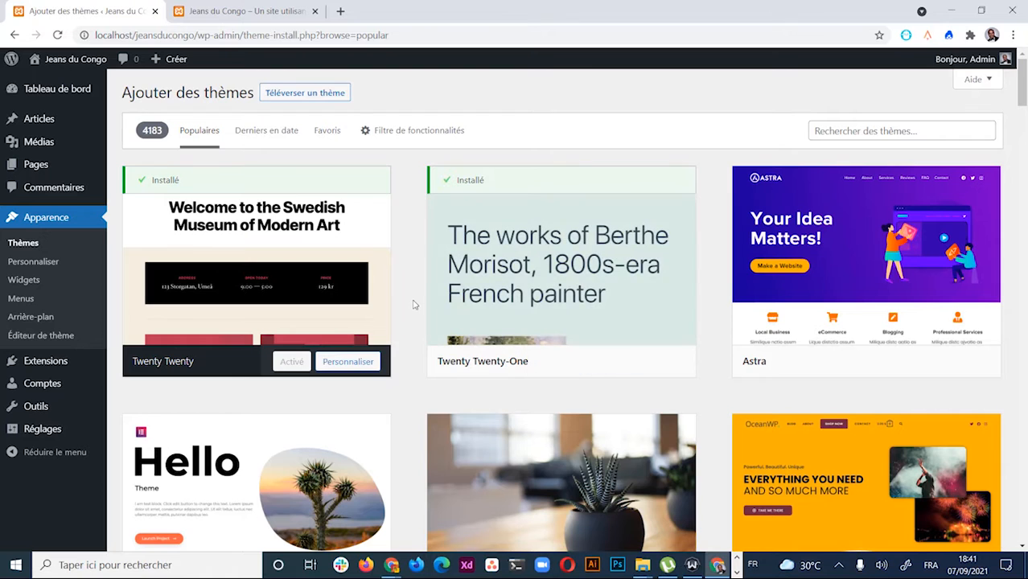
{"action": "scroll", "coordinate": [414, 305], "scroll_direction": "down", "scroll_amount": 2}
{"action": "scroll", "coordinate": [414, 306], "scroll_direction": "down", "scroll_amount": 2}
{"action": "scroll", "coordinate": [648, 305], "scroll_direction": "up", "scroll_amount": 4}
{"action": "scroll", "coordinate": [711, 363], "scroll_direction": "down", "scroll_amount": 8}
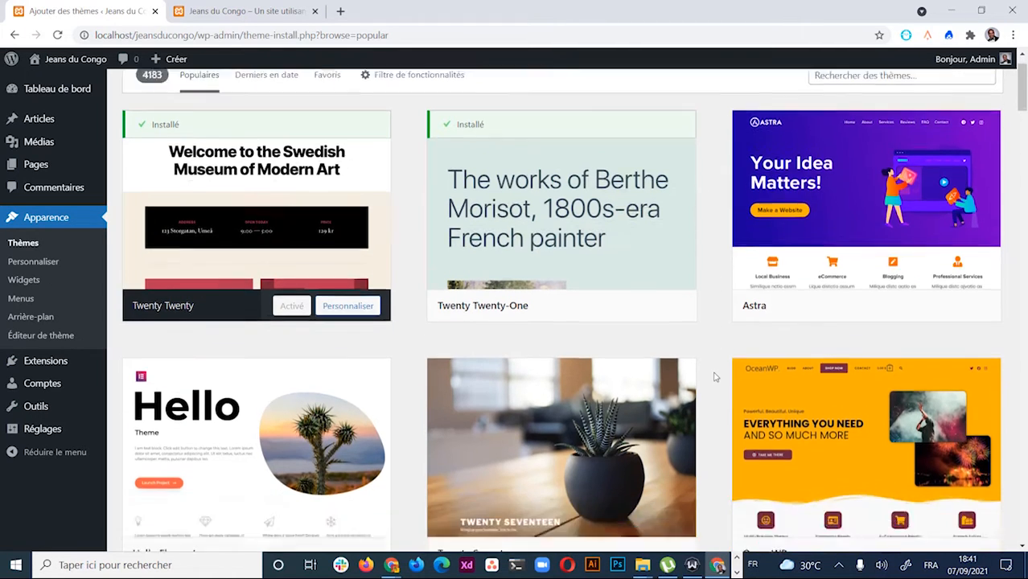
{"action": "scroll", "coordinate": [525, 407], "scroll_direction": "down", "scroll_amount": 10}
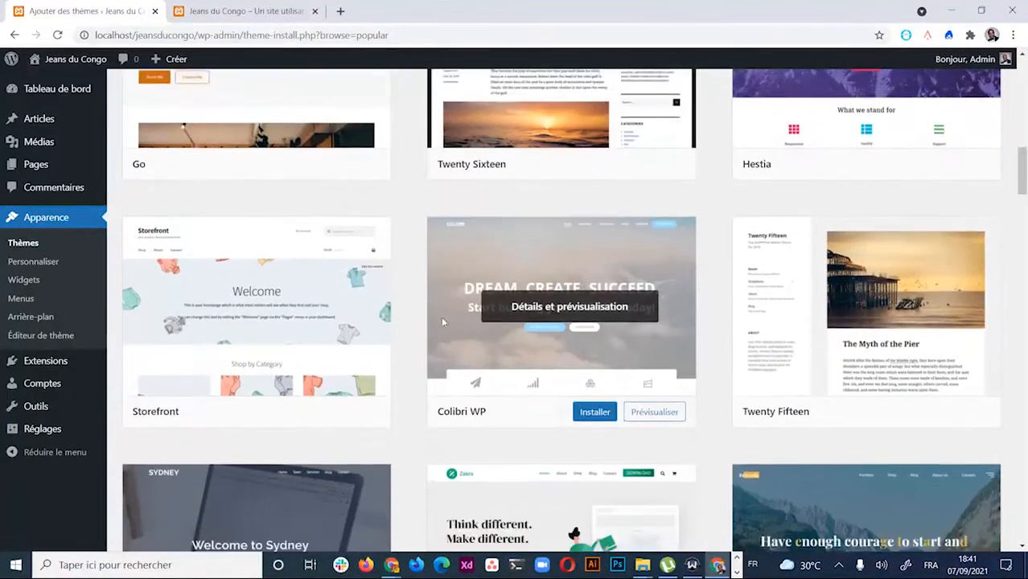
{"action": "scroll", "coordinate": [559, 272], "scroll_direction": "down", "scroll_amount": 12}
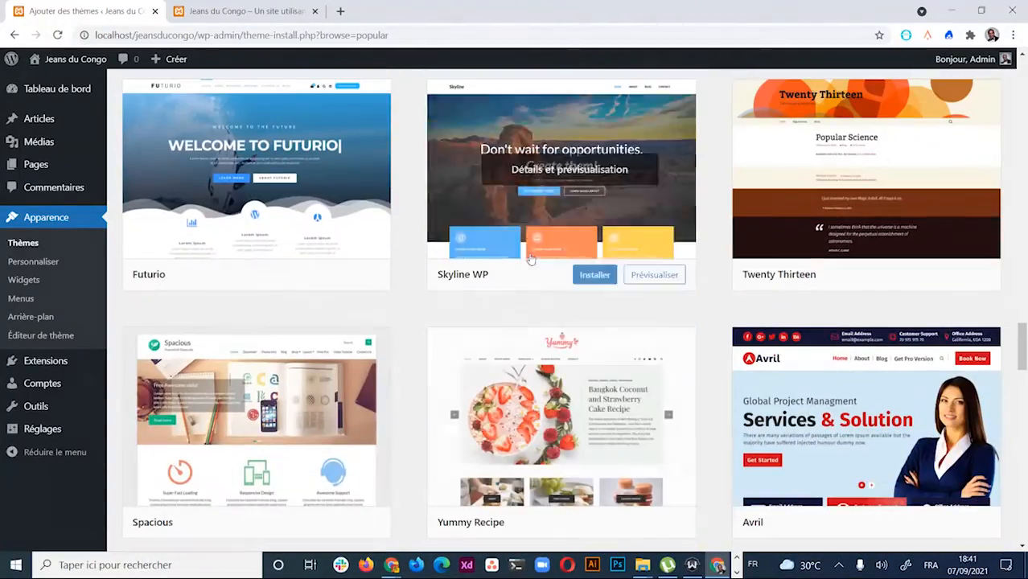
{"action": "scroll", "coordinate": [629, 311], "scroll_direction": "down", "scroll_amount": 3}
{"action": "scroll", "coordinate": [581, 334], "scroll_direction": "down", "scroll_amount": 9}
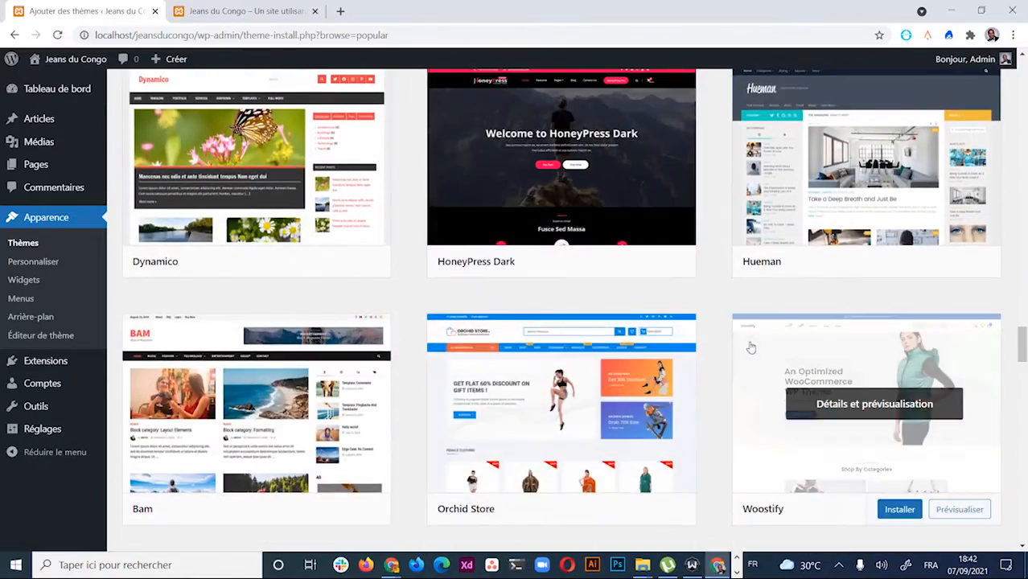
{"action": "scroll", "coordinate": [727, 337], "scroll_direction": "up", "scroll_amount": 18}
{"action": "scroll", "coordinate": [724, 329], "scroll_direction": "up", "scroll_amount": 20}
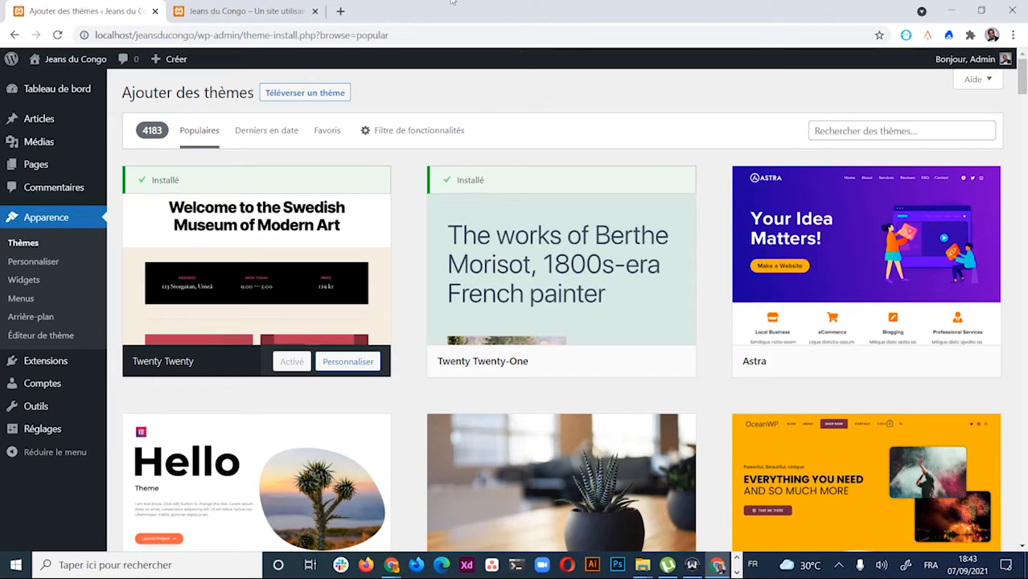
{"action": "left_click", "coordinate": [342, 11]}
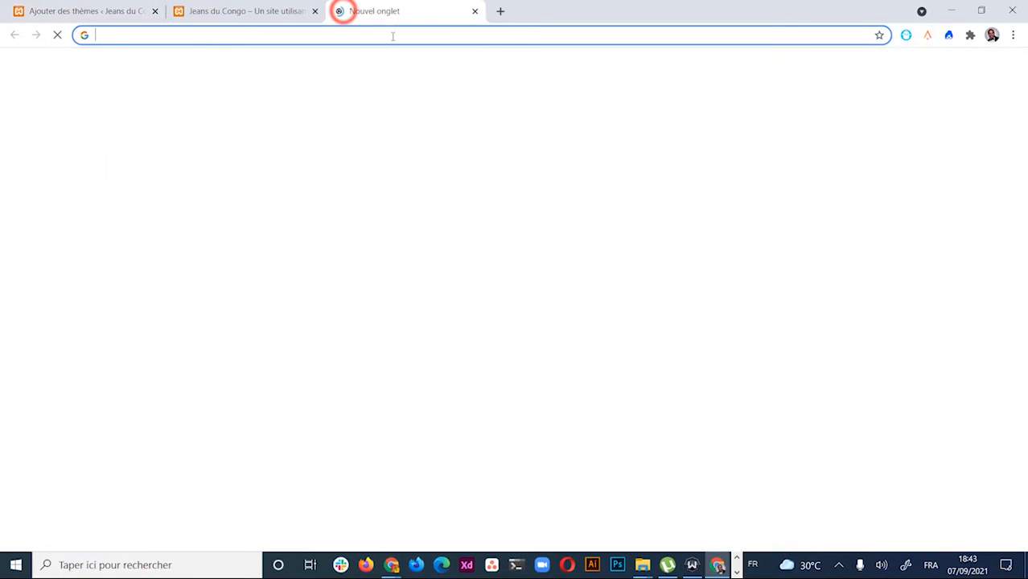
{"action": "left_click", "coordinate": [392, 33]}
{"action": "type", "text": "https://1.envato.market/OMVon"}
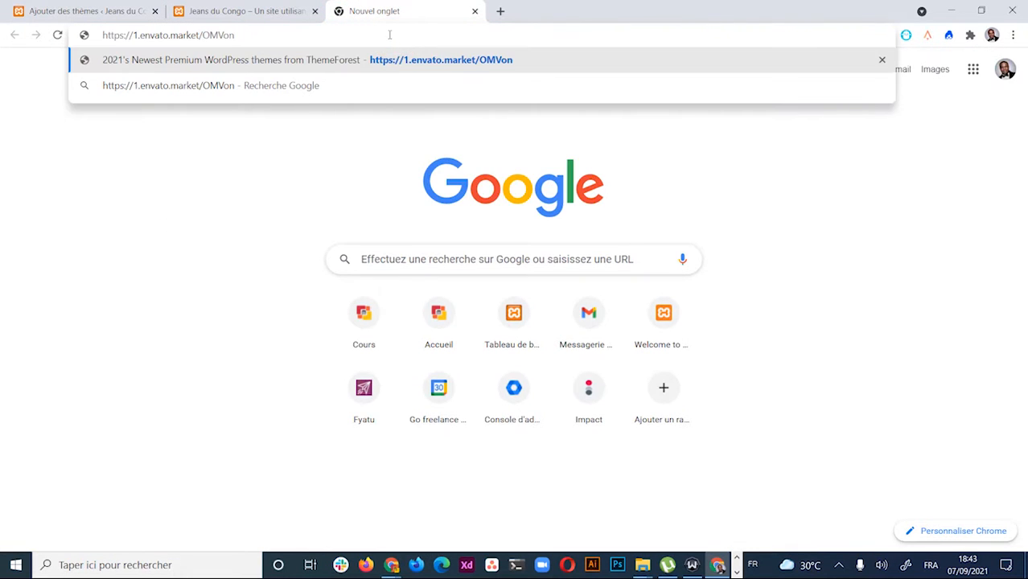
{"action": "key", "text": "Return"}
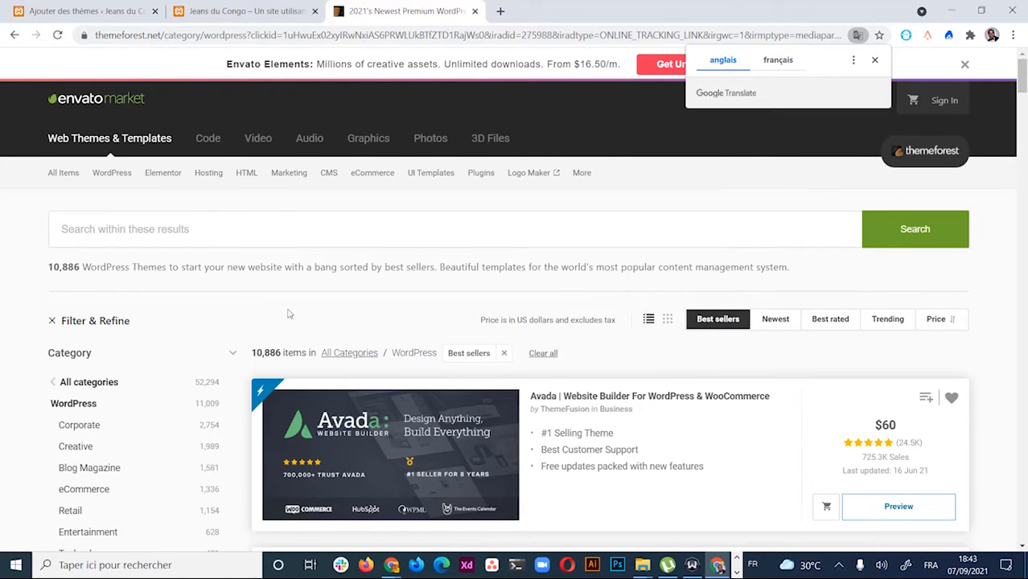
Examine ThemeForest's best-selling WordPress themes along with their categories, prices and sorting options
{"action": "scroll", "coordinate": [627, 278], "scroll_direction": "down", "scroll_amount": 2}
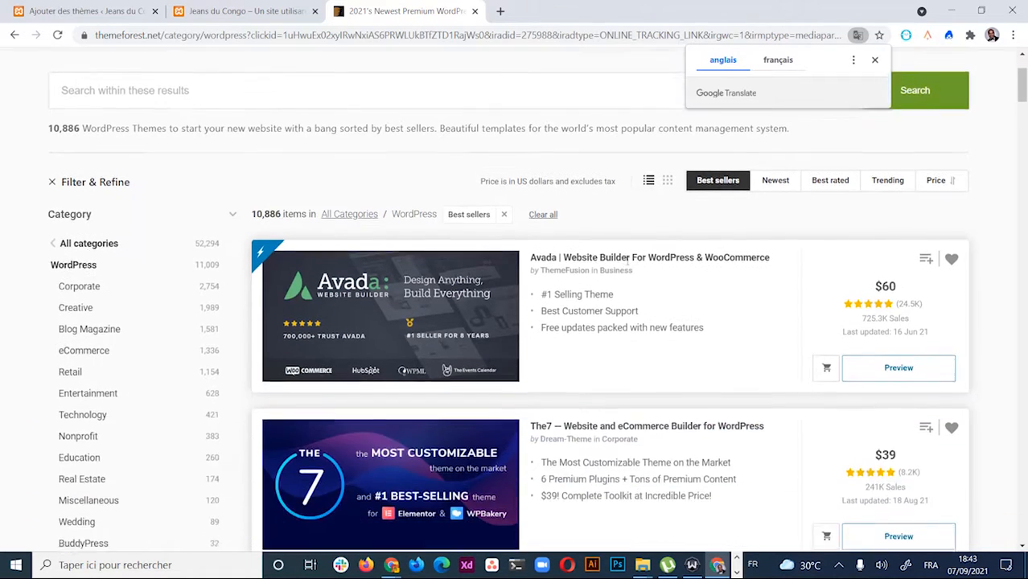
{"action": "scroll", "coordinate": [628, 260], "scroll_direction": "up", "scroll_amount": 2}
{"action": "scroll", "coordinate": [488, 251], "scroll_direction": "down", "scroll_amount": 1}
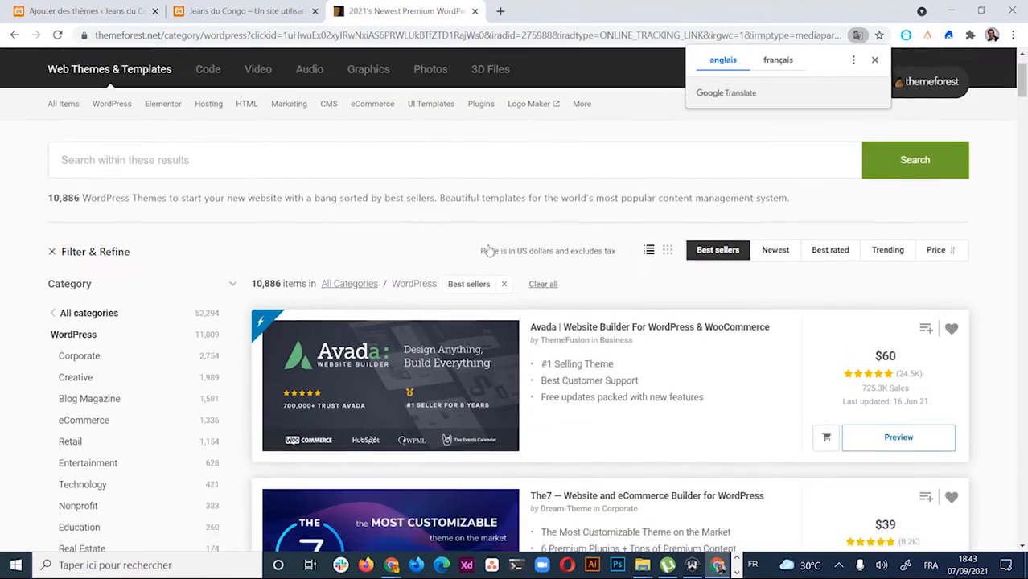
{"action": "scroll", "coordinate": [488, 251], "scroll_direction": "down", "scroll_amount": 3}
{"action": "scroll", "coordinate": [515, 186], "scroll_direction": "down", "scroll_amount": 4}
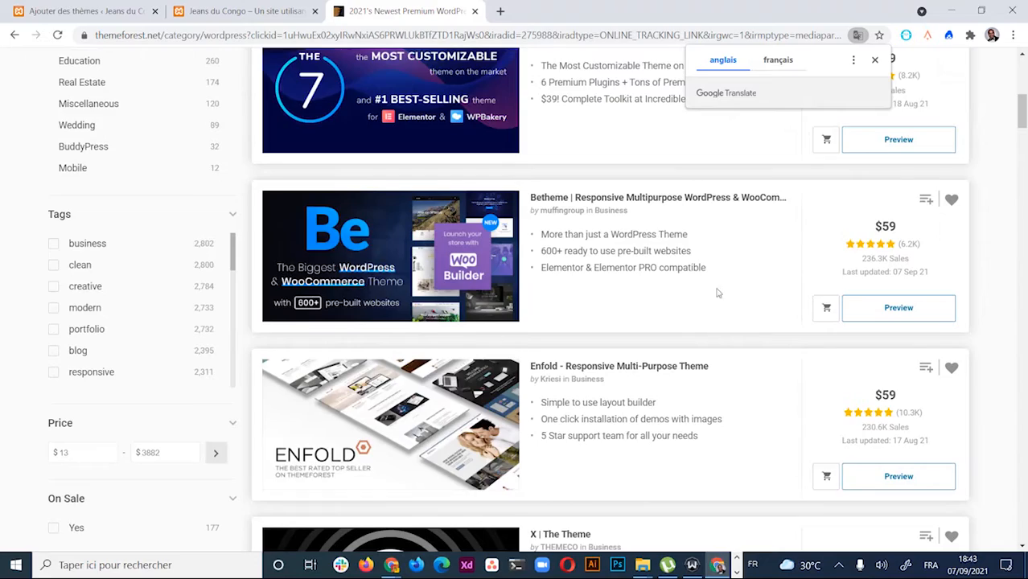
{"action": "scroll", "coordinate": [718, 294], "scroll_direction": "down", "scroll_amount": 8}
{"action": "scroll", "coordinate": [504, 338], "scroll_direction": "up", "scroll_amount": 13}
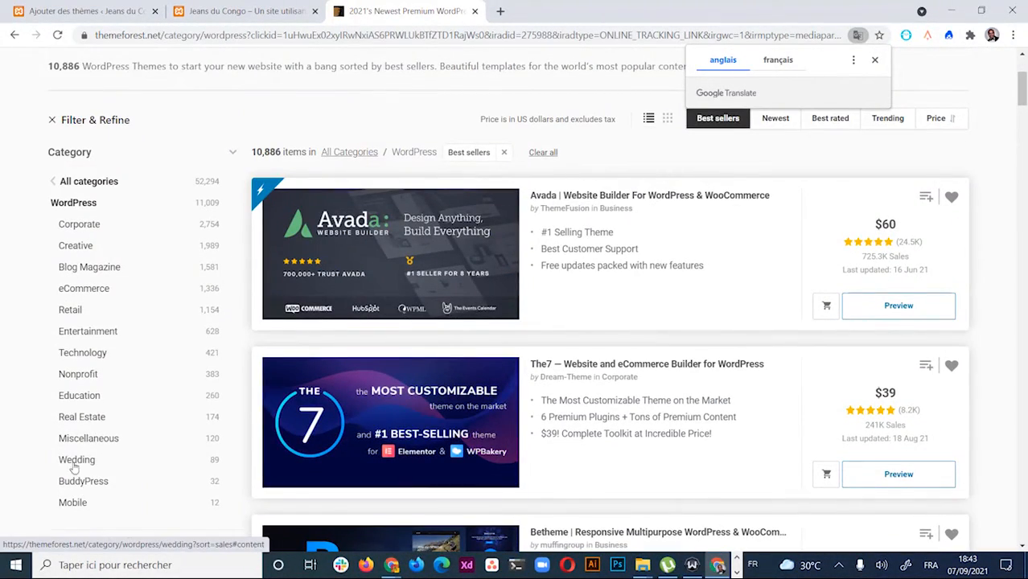
{"action": "scroll", "coordinate": [113, 266], "scroll_direction": "up", "scroll_amount": 2}
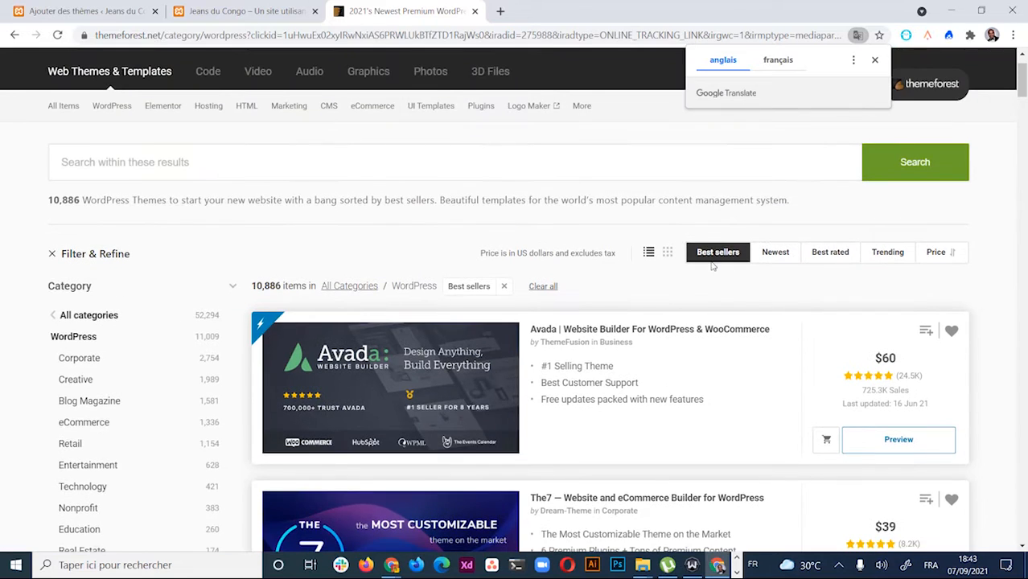
{"action": "scroll", "coordinate": [579, 267], "scroll_direction": "up", "scroll_amount": 1}
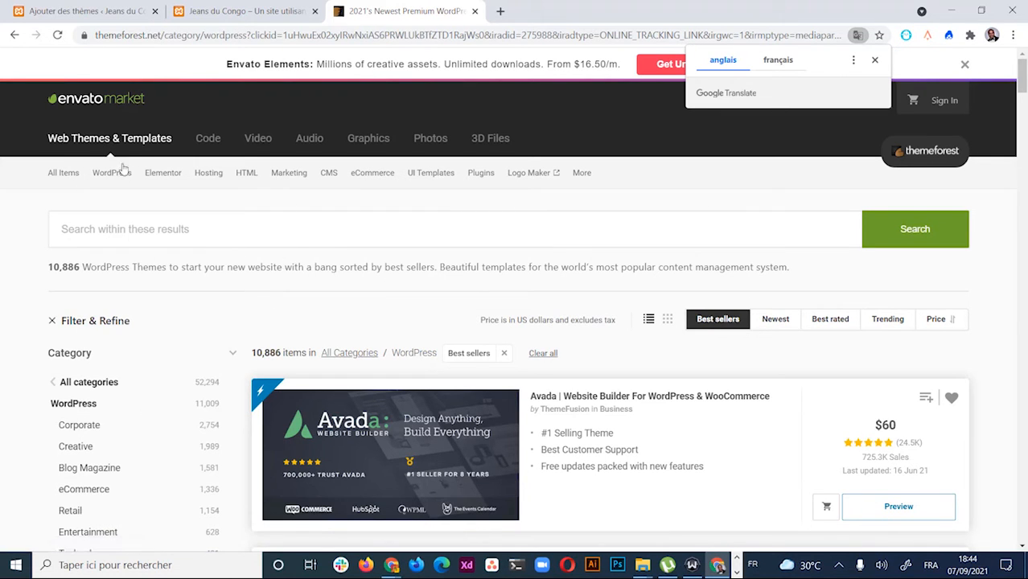
{"action": "mouse_move", "coordinate": [119, 173]}
{"action": "mouse_move", "coordinate": [335, 179]}
{"action": "scroll", "coordinate": [452, 295], "scroll_direction": "down", "scroll_amount": 5}
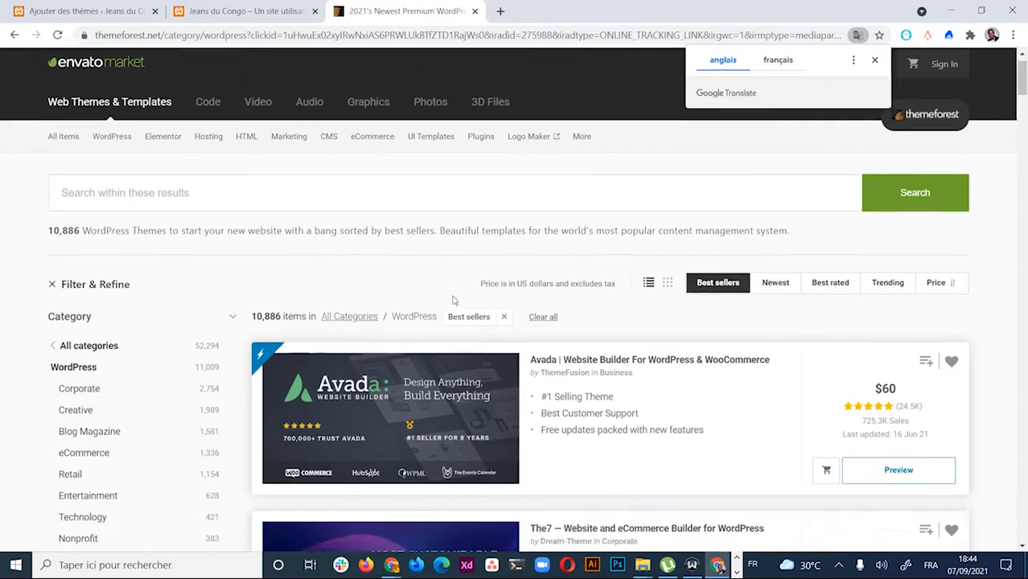
{"action": "scroll", "coordinate": [473, 320], "scroll_direction": "down", "scroll_amount": 4}
{"action": "scroll", "coordinate": [383, 303], "scroll_direction": "up", "scroll_amount": 10}
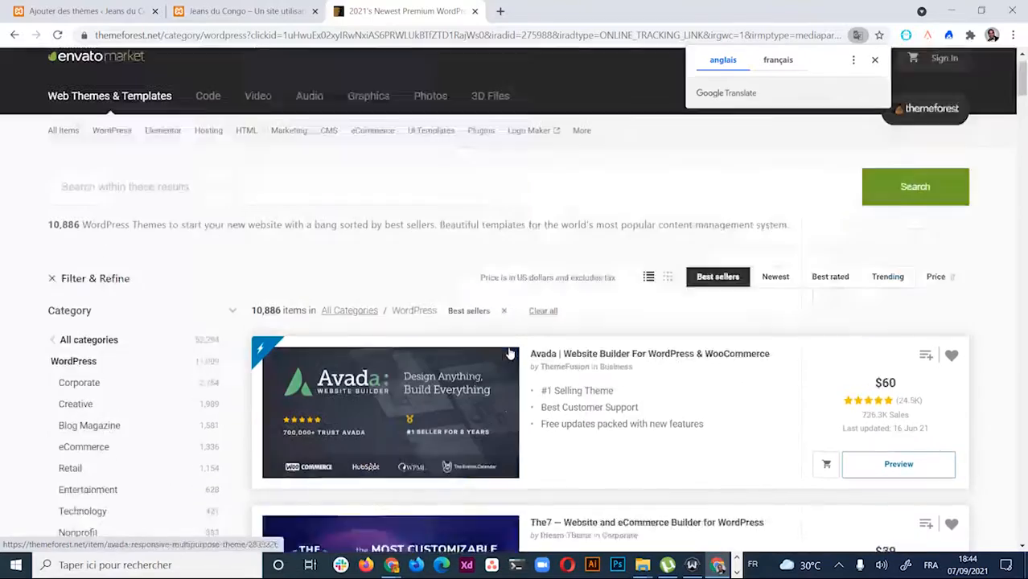
Search the ThemeForest WordPress themes for "fudee"
{"action": "left_click", "coordinate": [247, 229]}
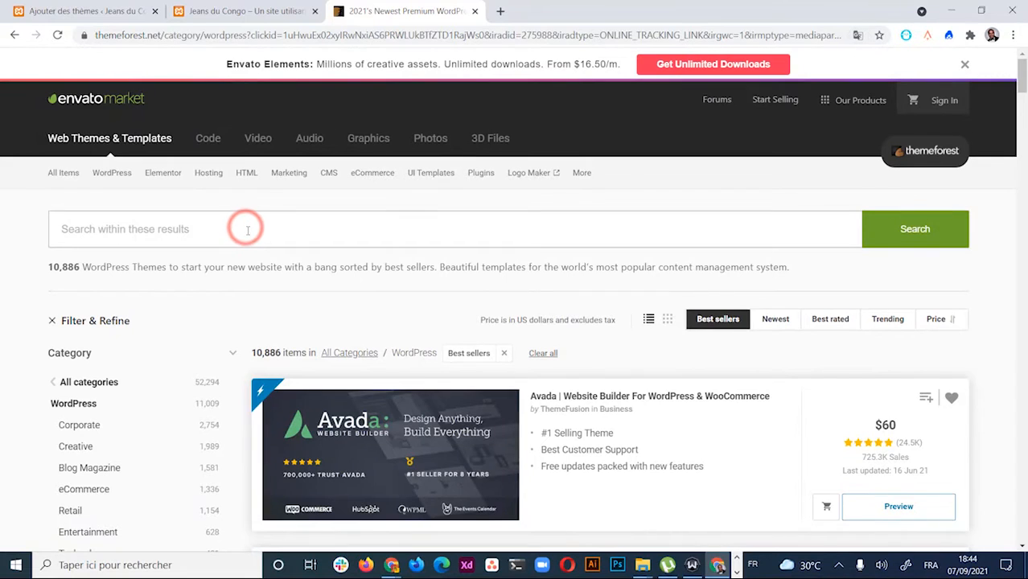
{"action": "type", "text": "fudee"}
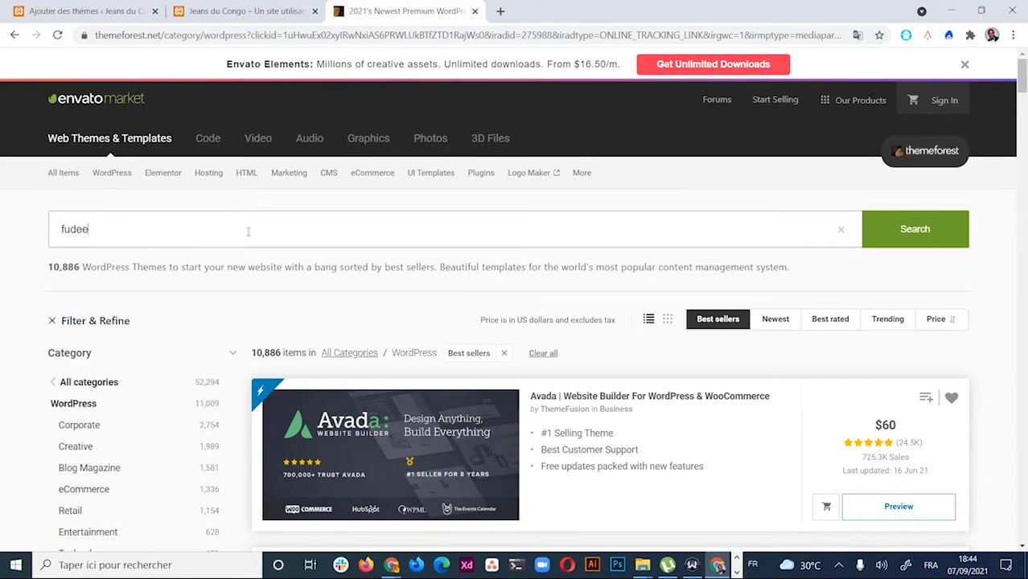
{"action": "left_click", "coordinate": [937, 238]}
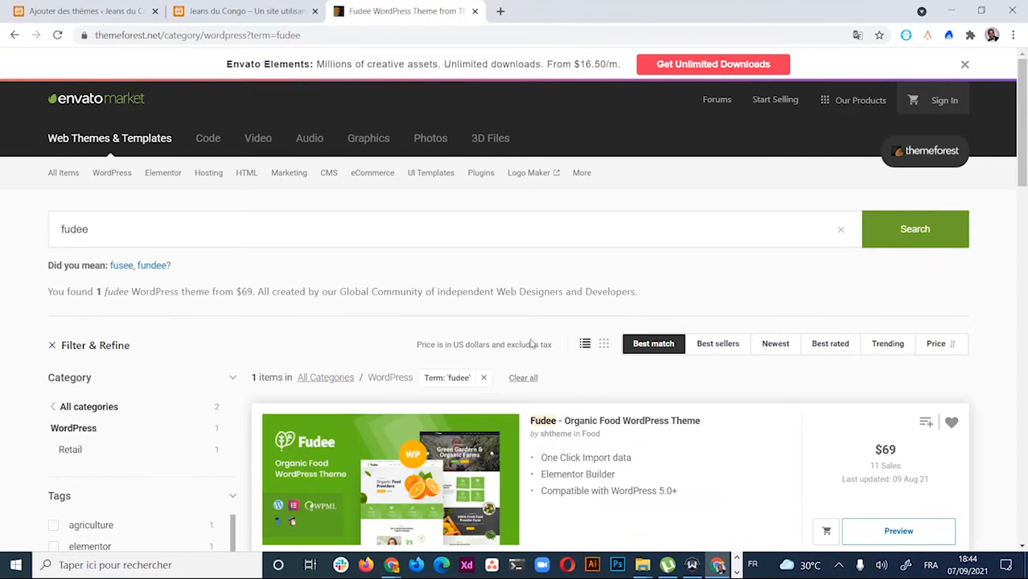
Review the Fudee - Organic Food WordPress Theme listing and open its live preview
{"action": "scroll", "coordinate": [532, 374], "scroll_direction": "down", "scroll_amount": 2}
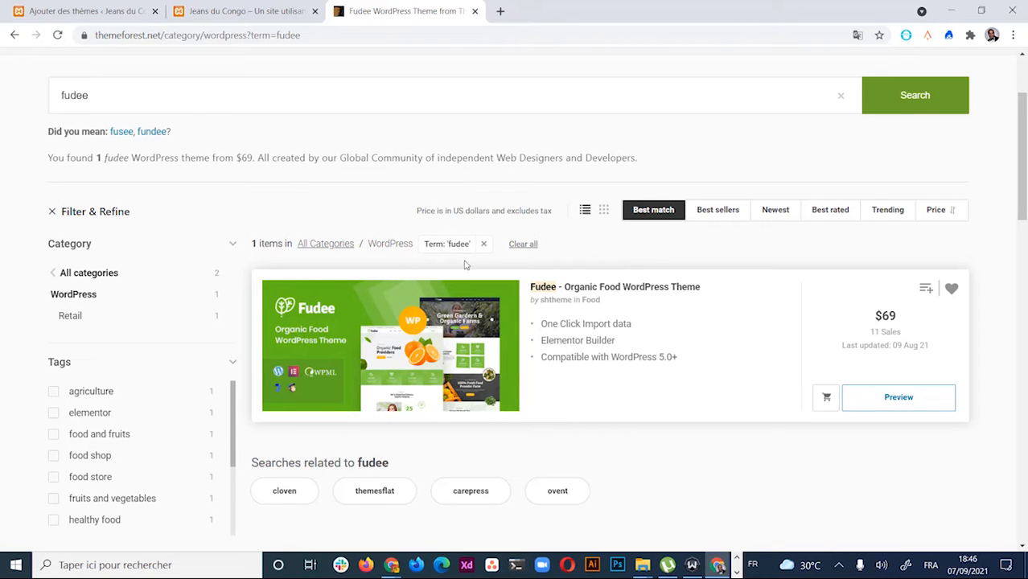
{"action": "scroll", "coordinate": [464, 265], "scroll_direction": "up", "scroll_amount": 2}
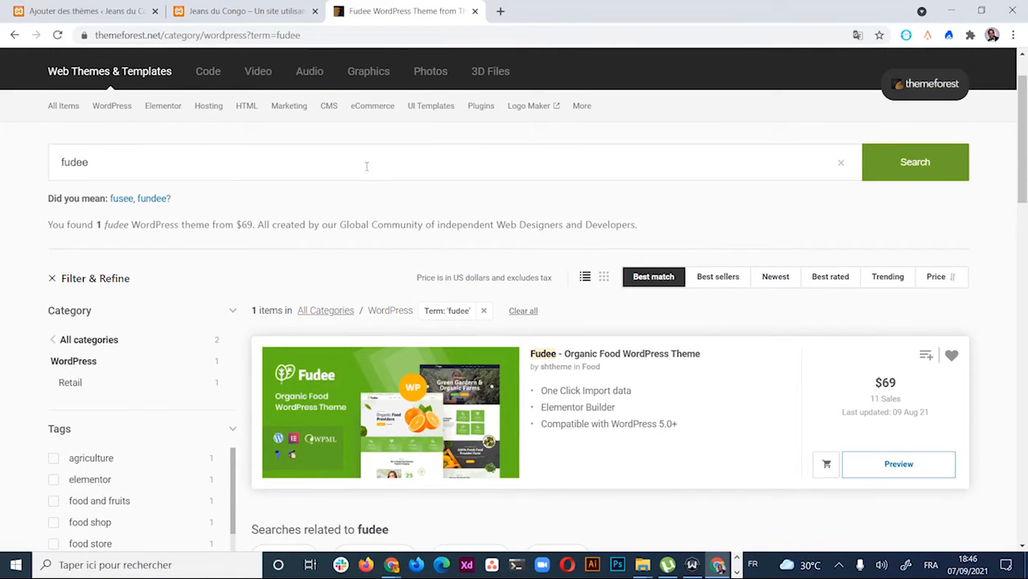
{"action": "scroll", "coordinate": [553, 314], "scroll_direction": "down", "scroll_amount": 3}
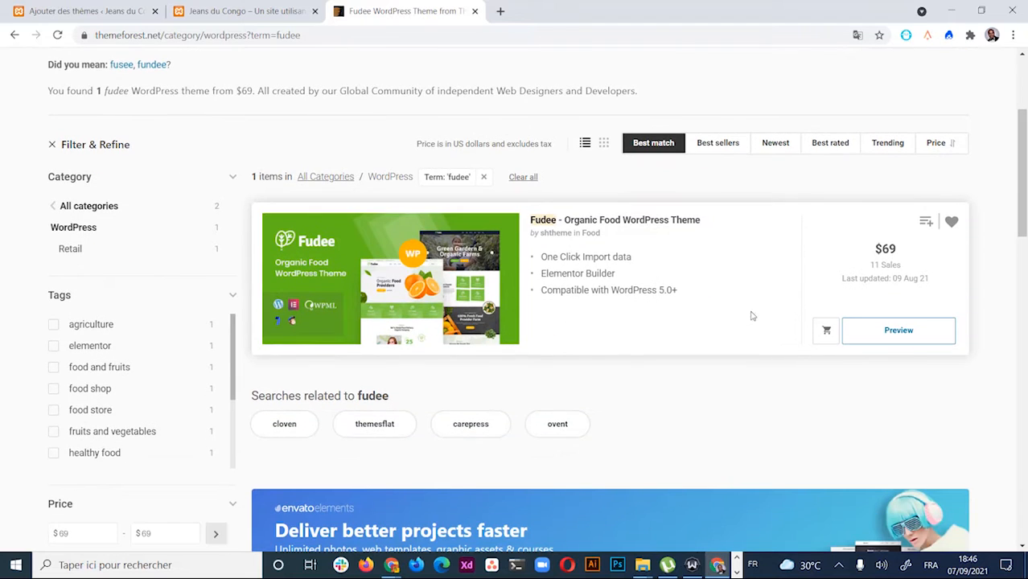
{"action": "left_click", "coordinate": [905, 341]}
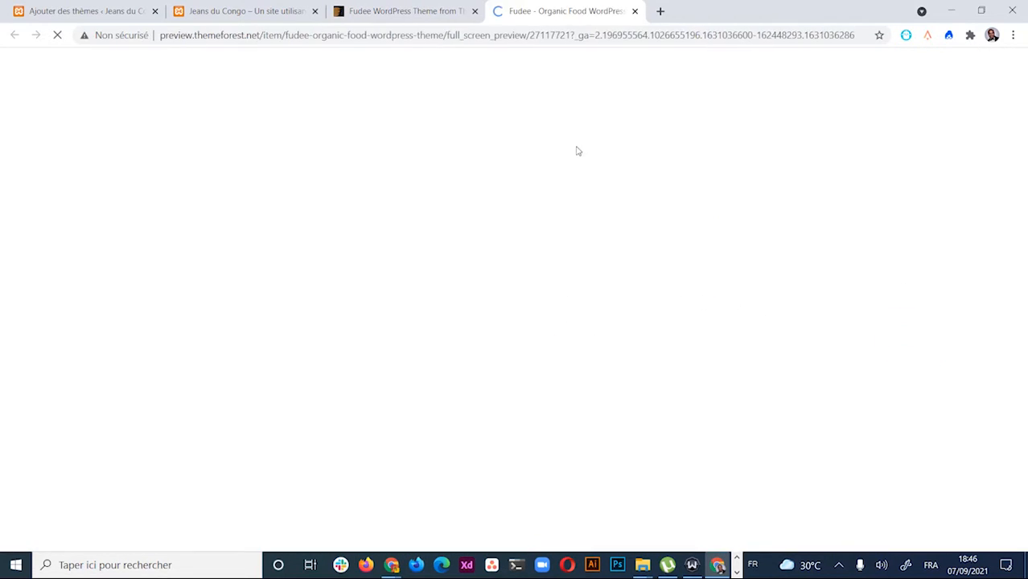
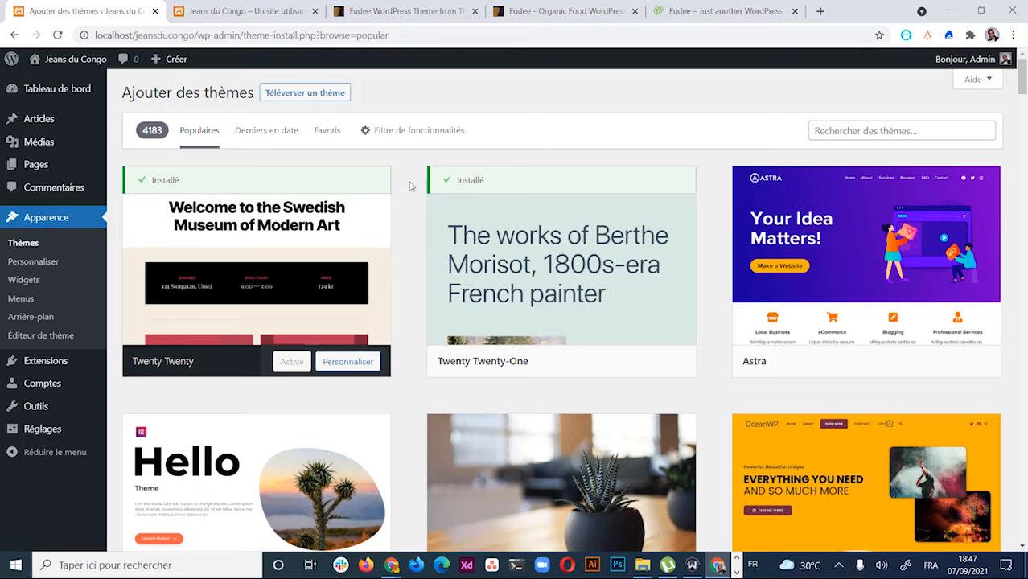
Browse the popular WordPress themes, then switch to the Templates folder in File Explorer
{"action": "scroll", "coordinate": [415, 224], "scroll_direction": "down", "scroll_amount": 12}
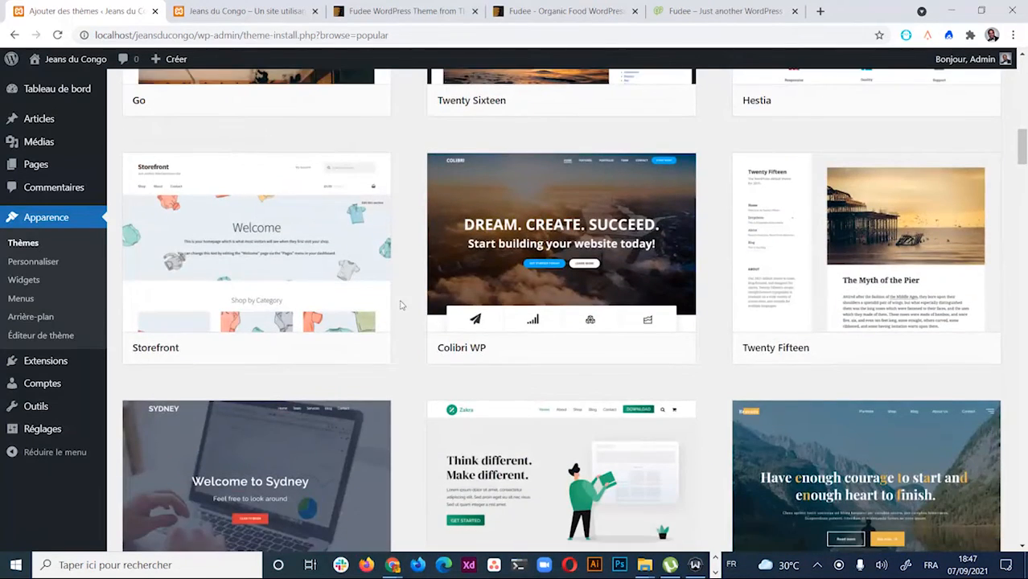
{"action": "scroll", "coordinate": [412, 317], "scroll_direction": "down", "scroll_amount": 3}
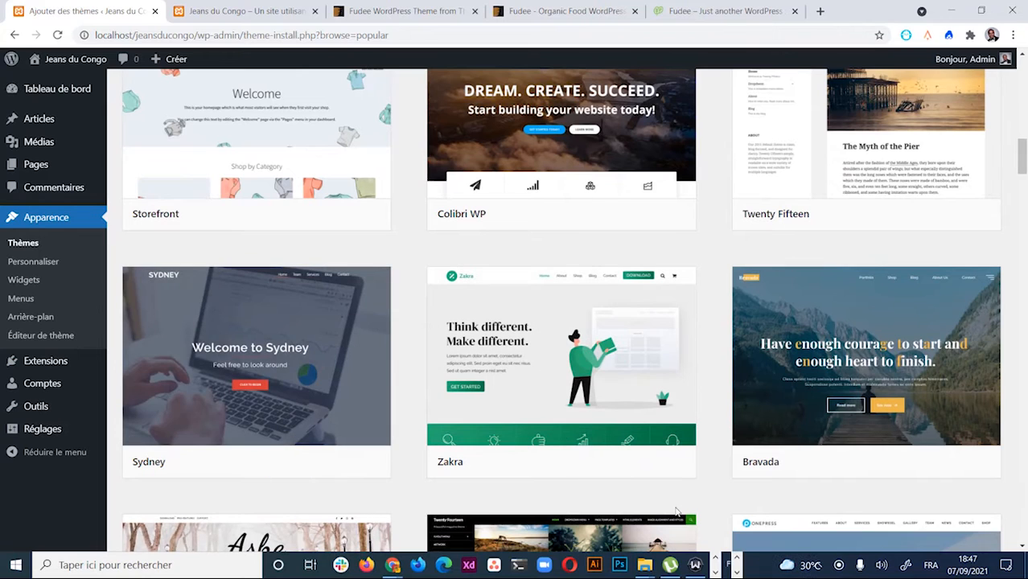
{"action": "left_click", "coordinate": [648, 573]}
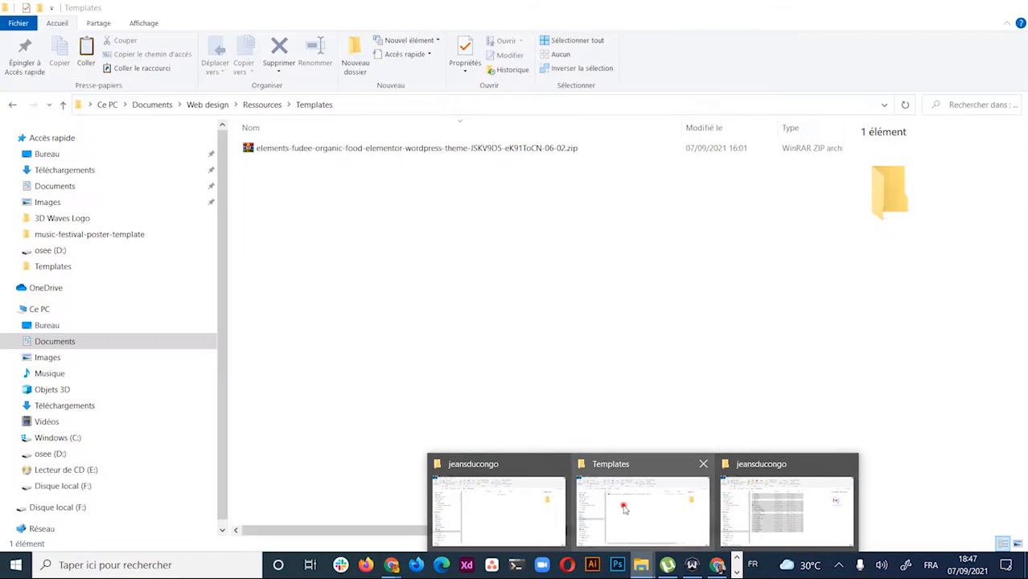
{"action": "left_click", "coordinate": [625, 505]}
{"action": "left_click", "coordinate": [360, 198]}
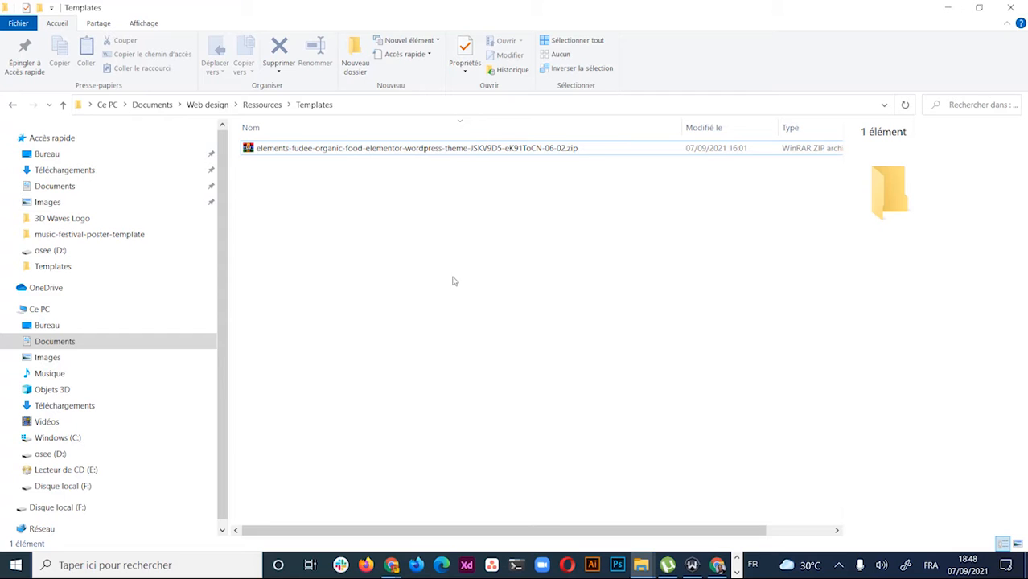
Extract elements-fudee-organic-food-elementor-wordpress-theme-JSKV9D5-eK91ToCN-06-02.zip into the Templates folder and open the extracted fudee_package folder
{"action": "left_click", "coordinate": [439, 152]}
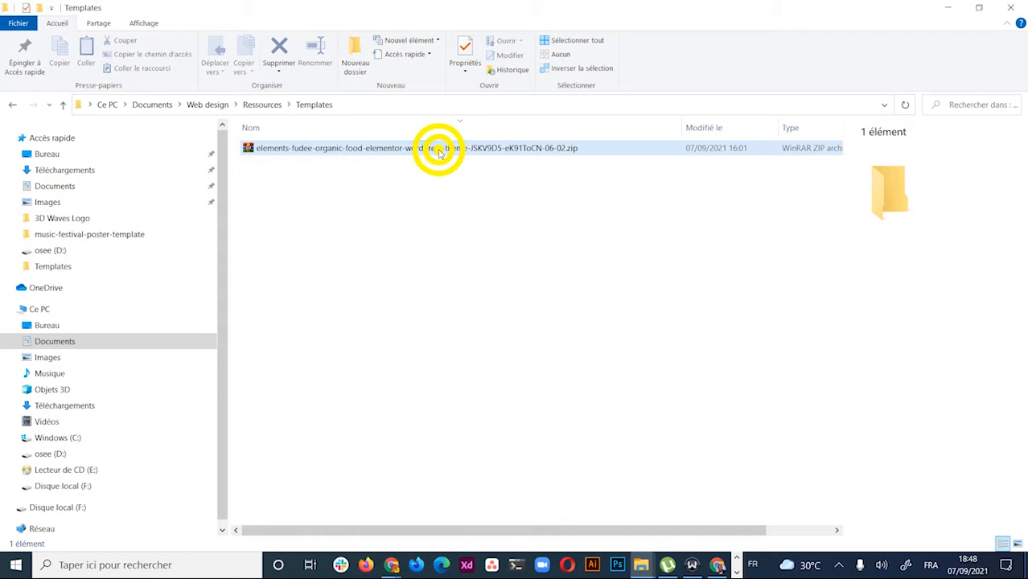
{"action": "right_click", "coordinate": [439, 152]}
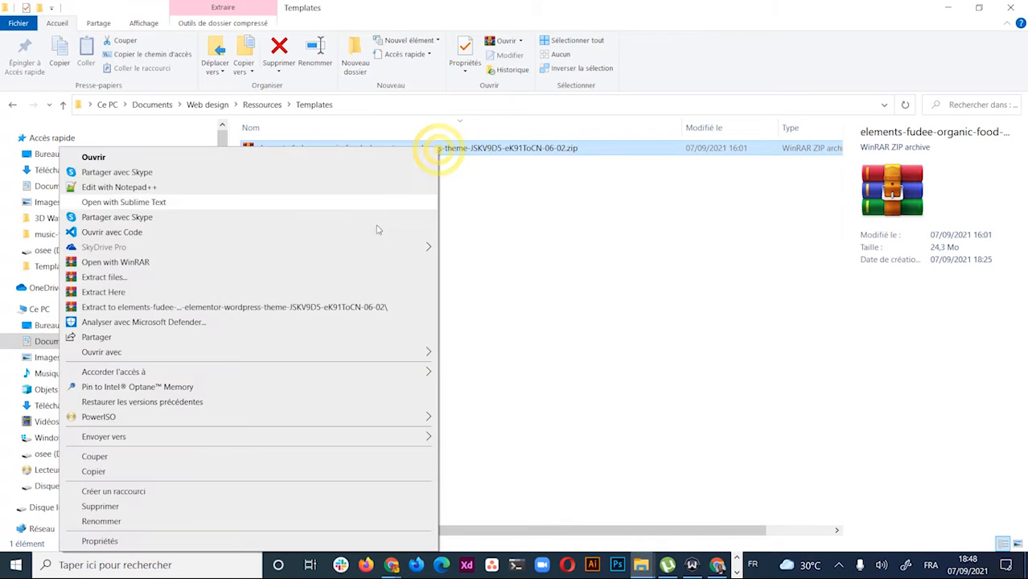
{"action": "left_click", "coordinate": [131, 291]}
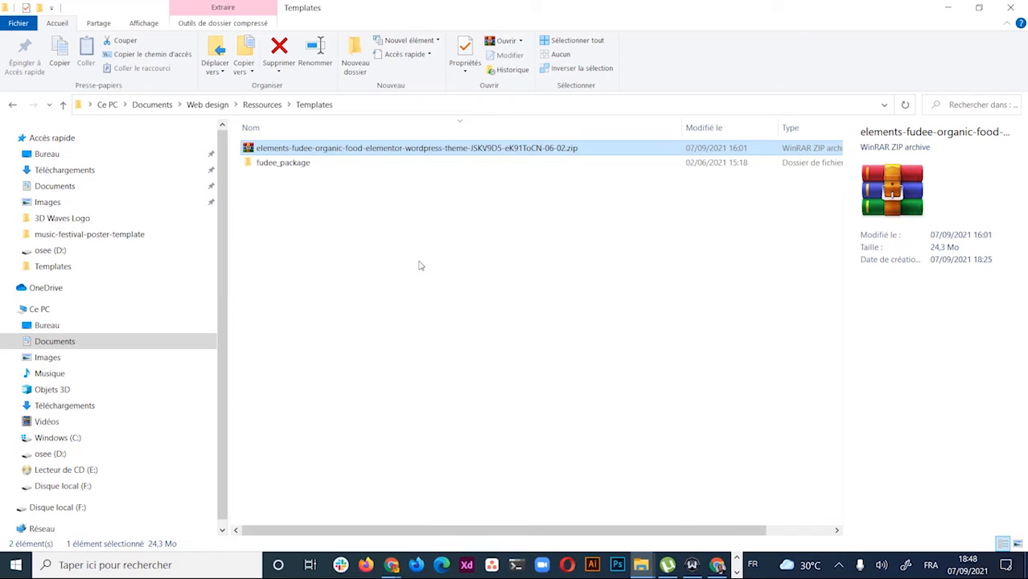
{"action": "double_click", "coordinate": [296, 164]}
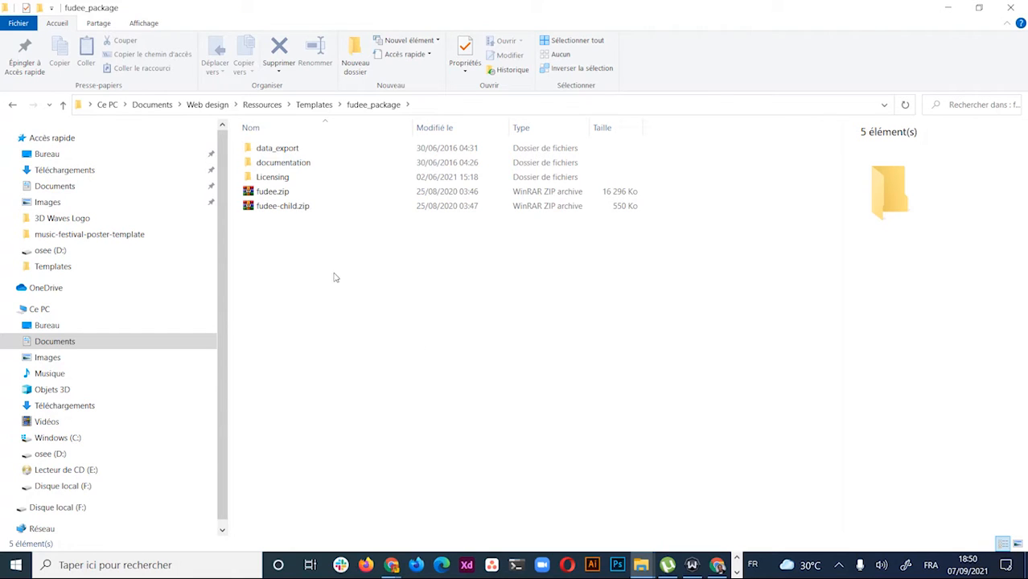
{"action": "left_click", "coordinate": [333, 273]}
Switch back to the WordPress theme page in Chrome and start choosing a theme file to upload
{"action": "key", "text": "alt+Tab"}
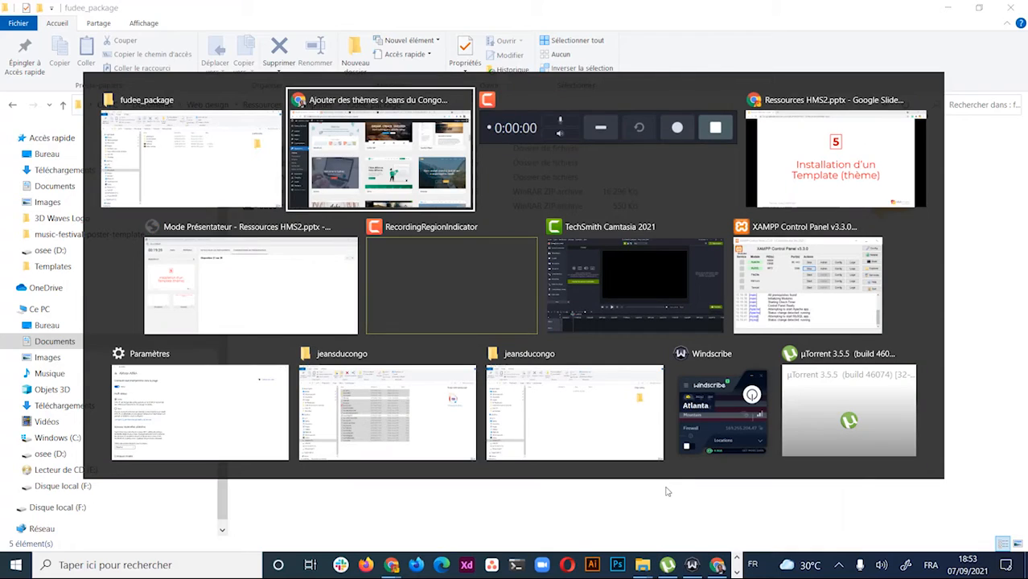
{"action": "scroll", "coordinate": [509, 294], "scroll_direction": "up", "scroll_amount": 15}
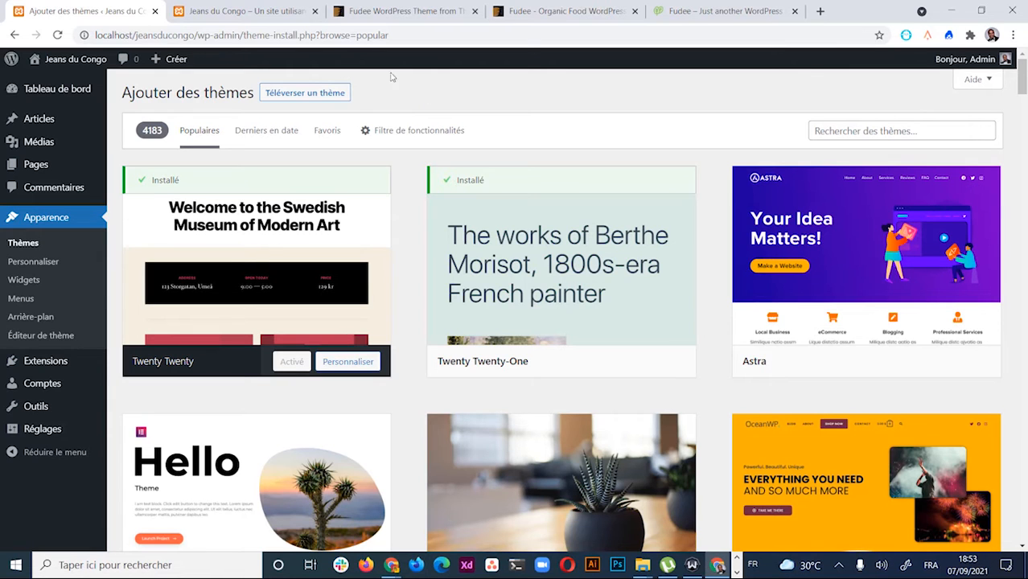
{"action": "left_click", "coordinate": [295, 92]}
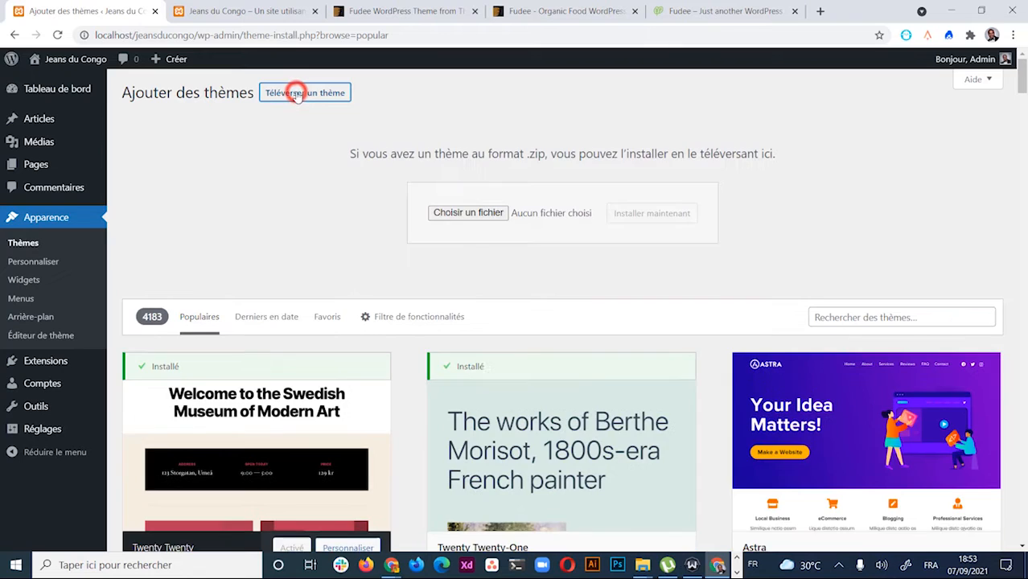
{"action": "left_click", "coordinate": [470, 213]}
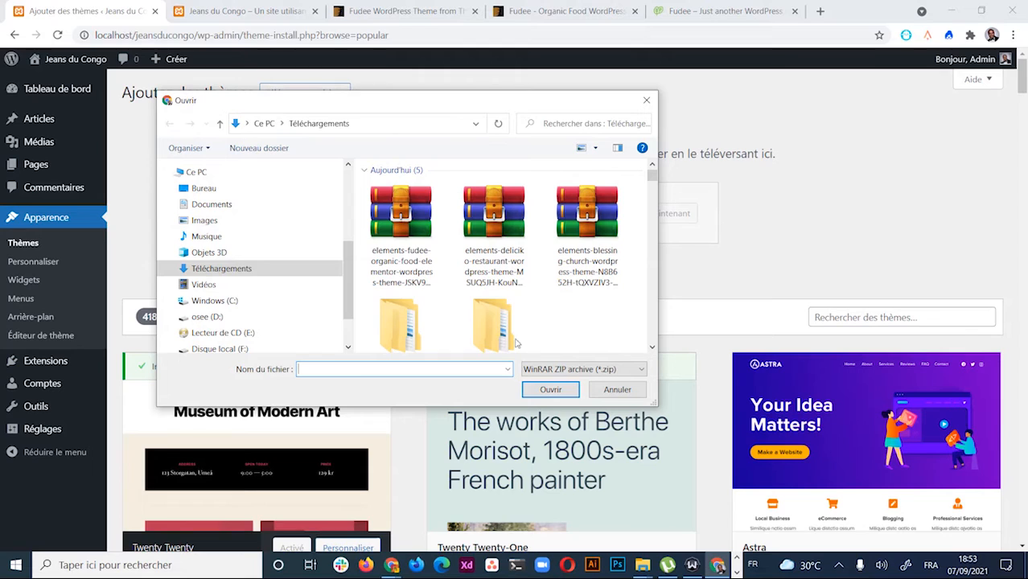
Install the theme from fudee.zip in Documents > Web design > Ressources > Templates > fudee_package and go to the themes page
{"action": "left_click", "coordinate": [240, 207]}
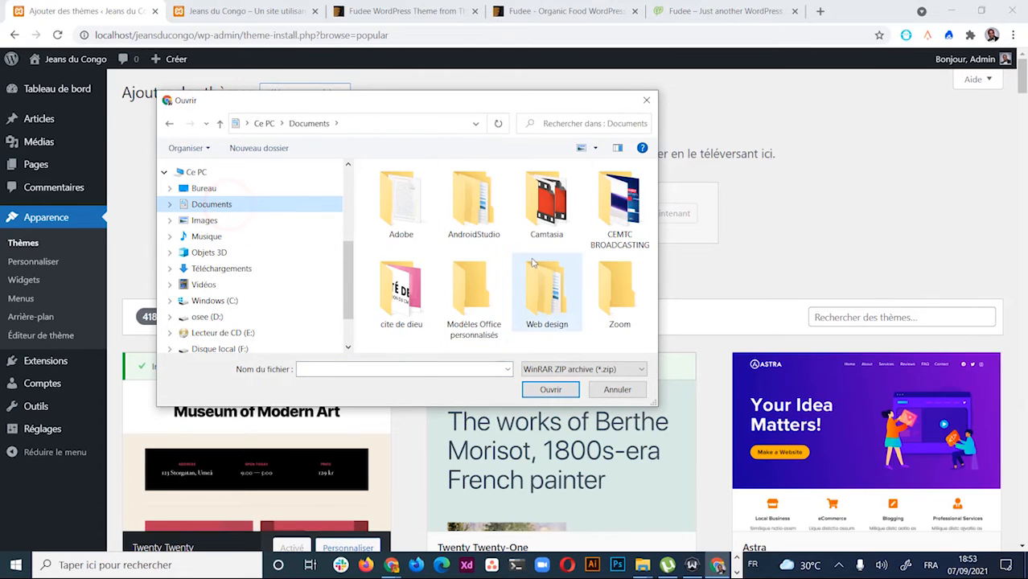
{"action": "double_click", "coordinate": [556, 300]}
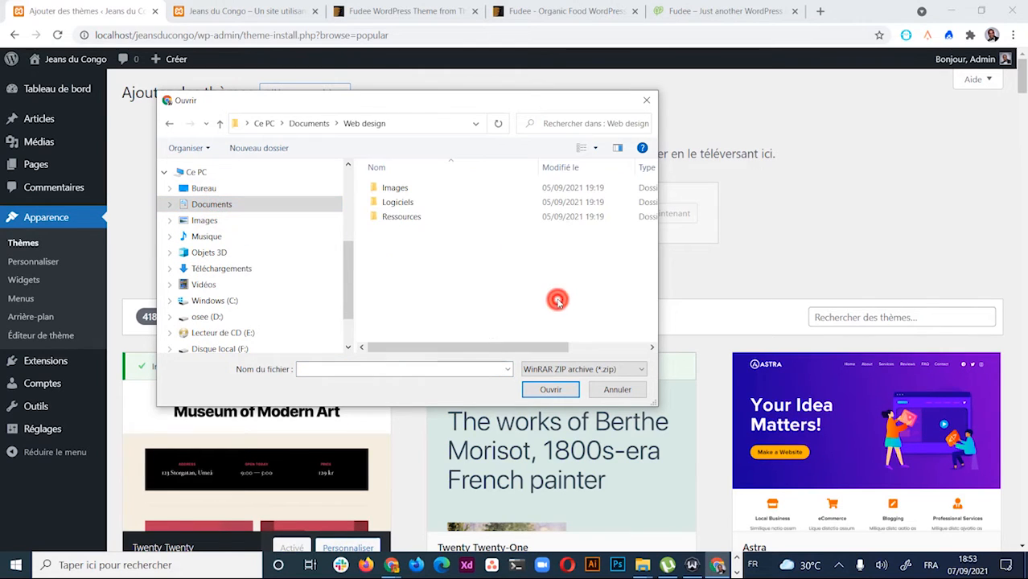
{"action": "double_click", "coordinate": [416, 220]}
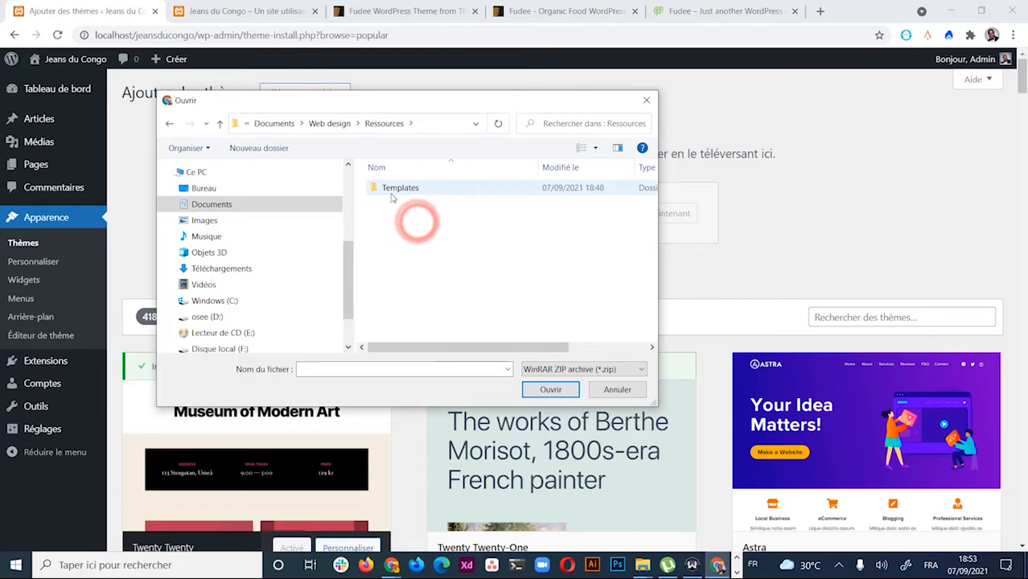
{"action": "double_click", "coordinate": [393, 191]}
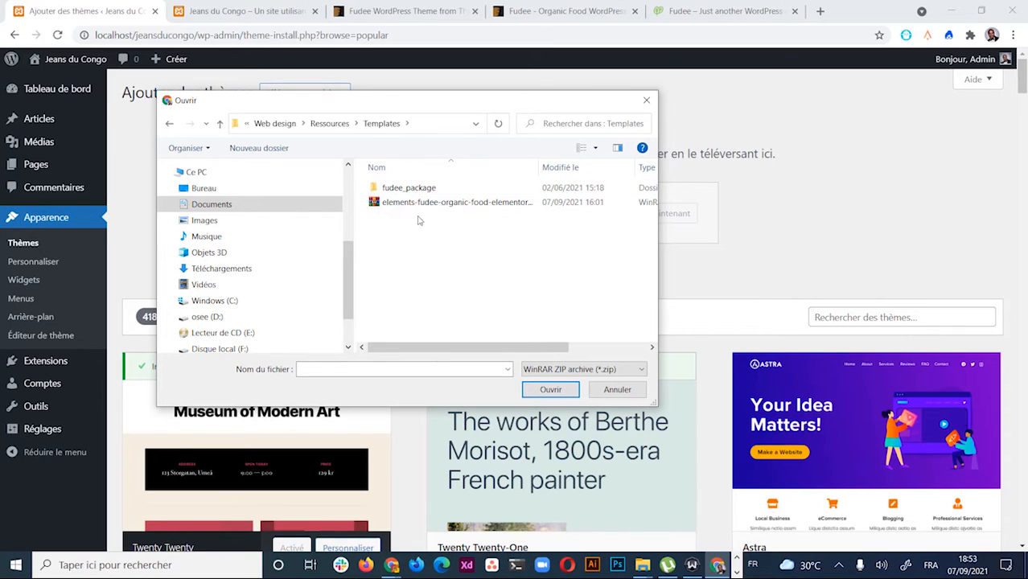
{"action": "double_click", "coordinate": [410, 189]}
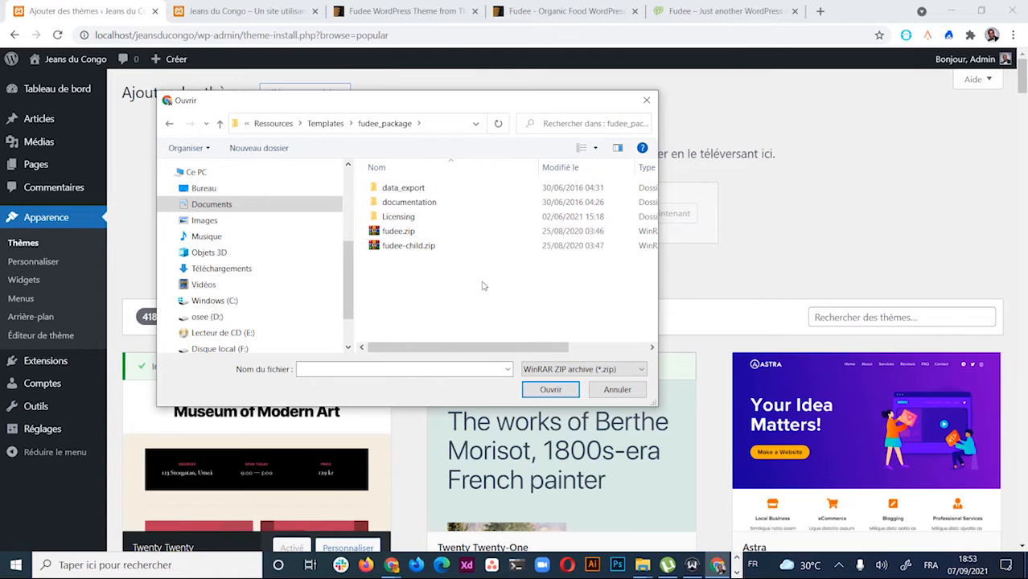
{"action": "double_click", "coordinate": [400, 231]}
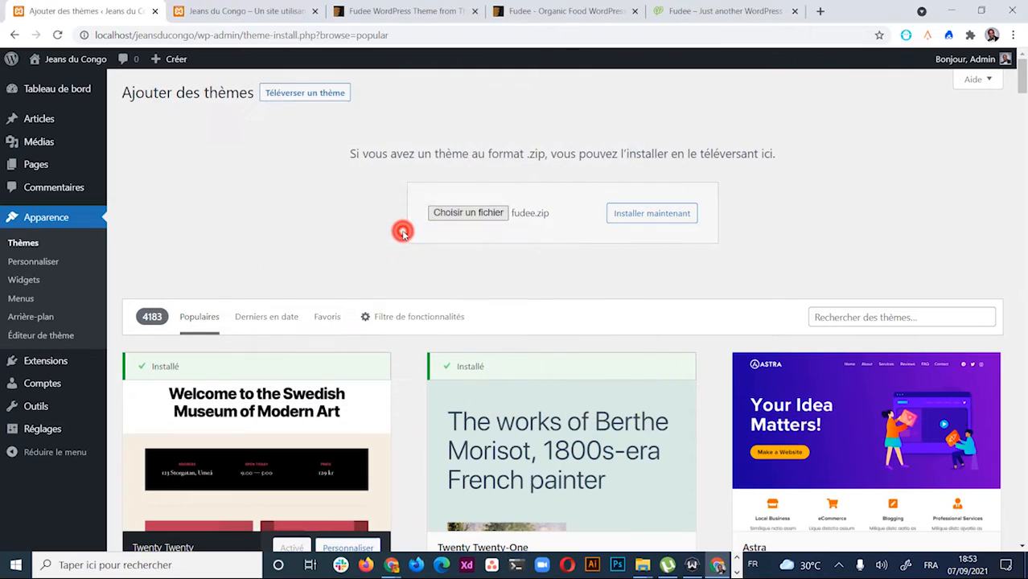
{"action": "left_click", "coordinate": [634, 224]}
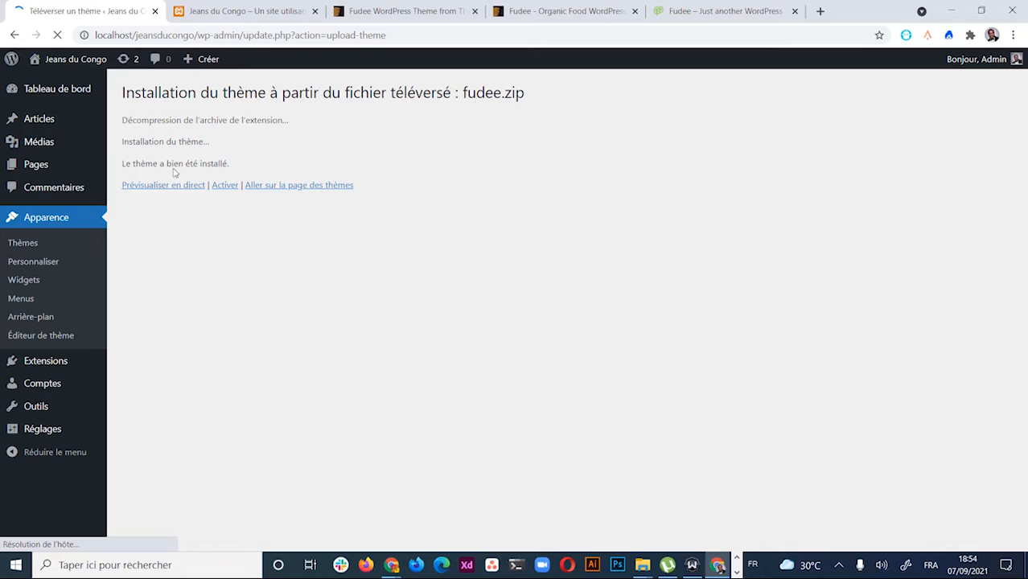
{"action": "left_click", "coordinate": [323, 187]}
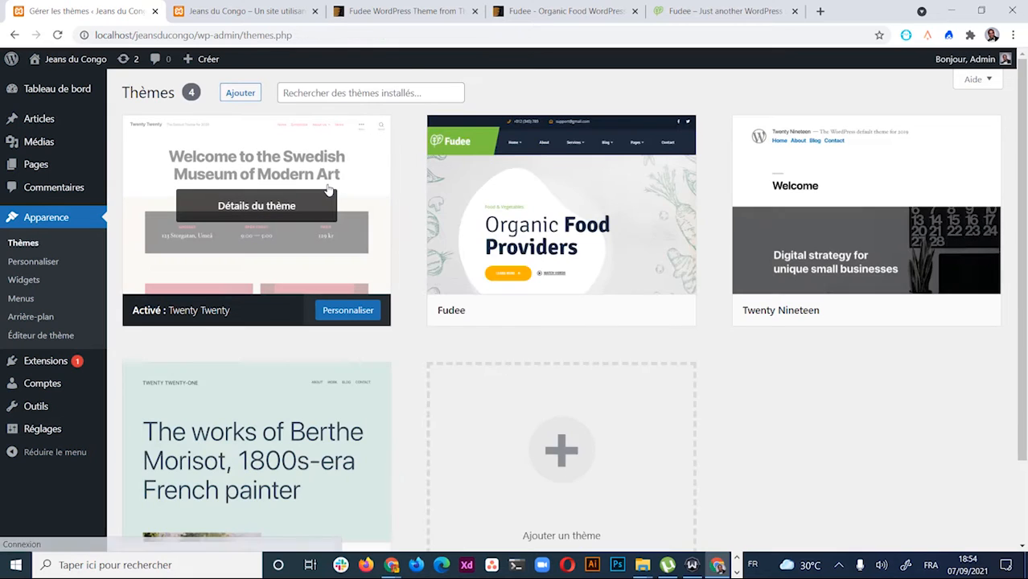
Upload and install the child theme from fudee-child.zip, and return to the installed themes page
{"action": "left_click", "coordinate": [240, 93]}
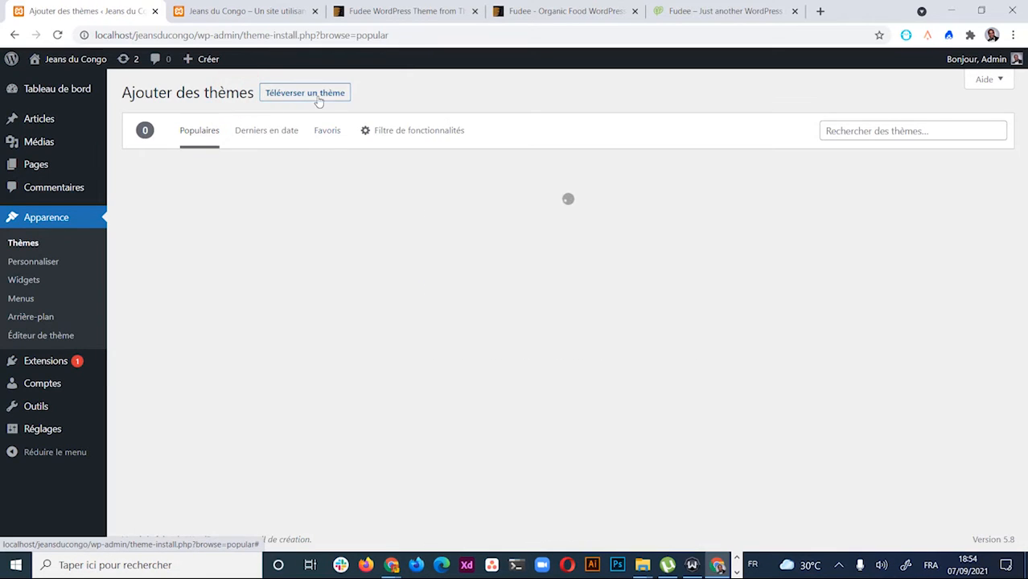
{"action": "left_click", "coordinate": [316, 95]}
{"action": "left_click", "coordinate": [477, 211]}
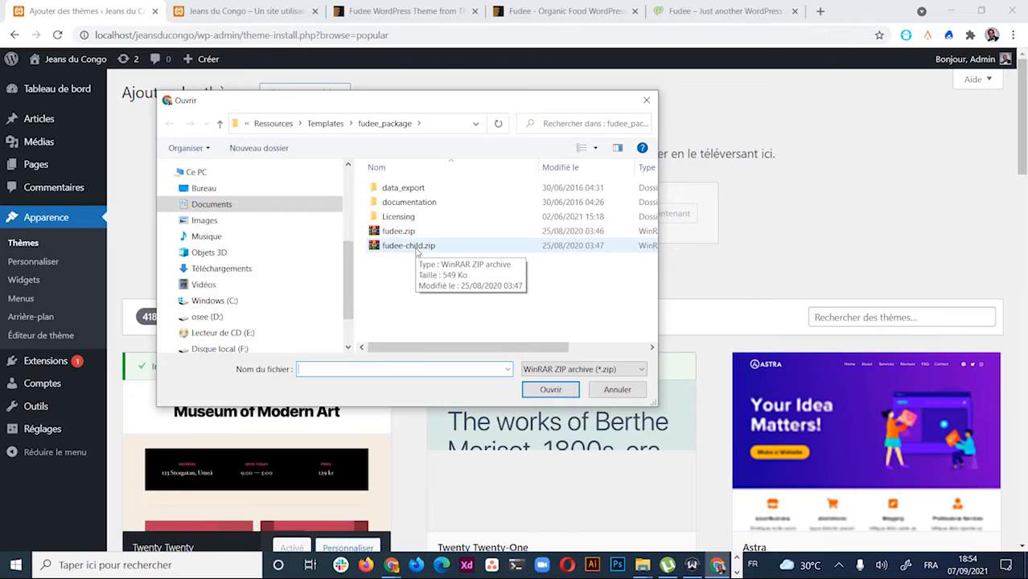
{"action": "double_click", "coordinate": [411, 245]}
{"action": "left_click", "coordinate": [658, 215]}
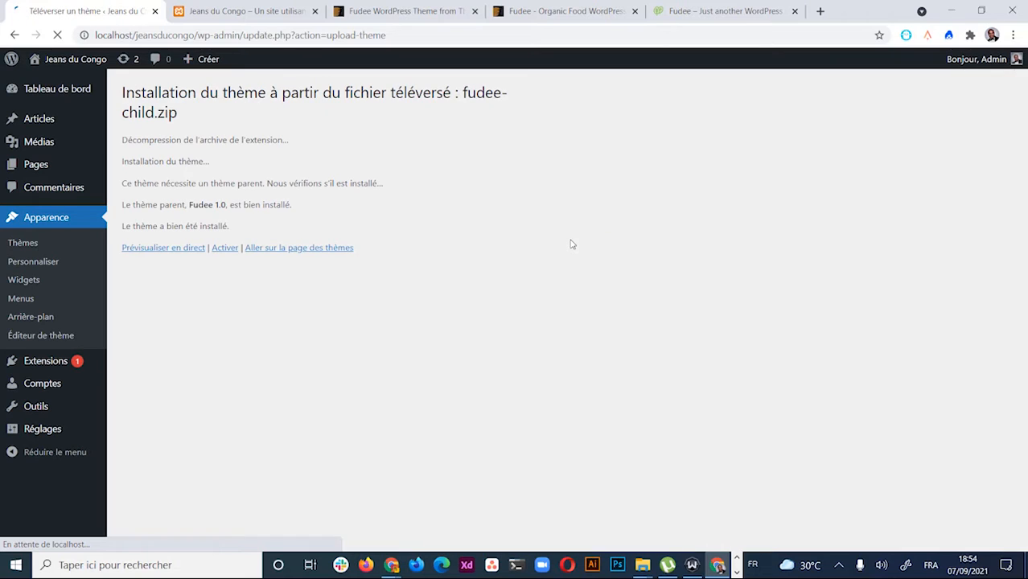
{"action": "left_click", "coordinate": [299, 247]}
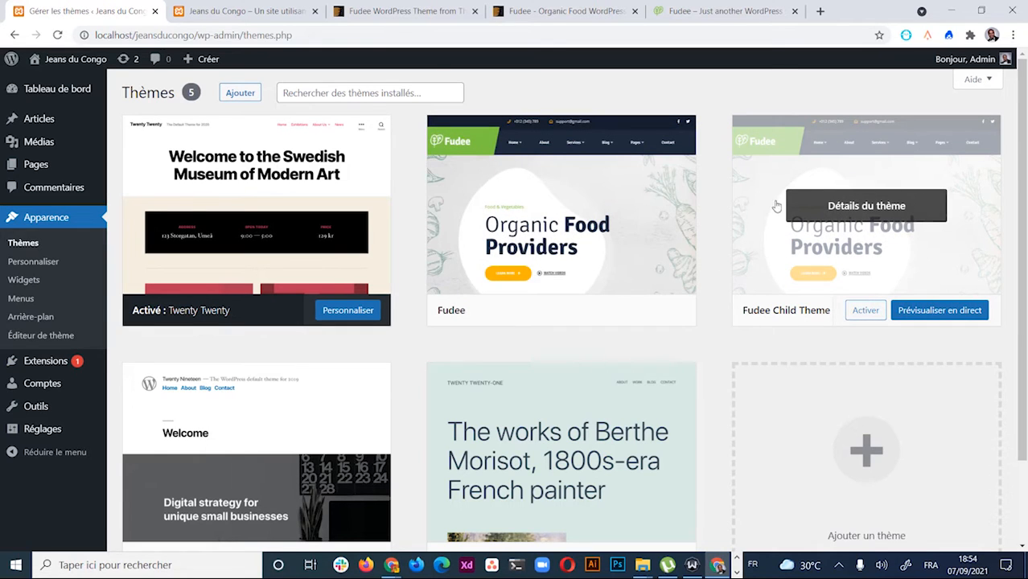
Activate the Fudee Child Theme and review the installed themes and the required plugins notice
{"action": "left_click", "coordinate": [866, 312]}
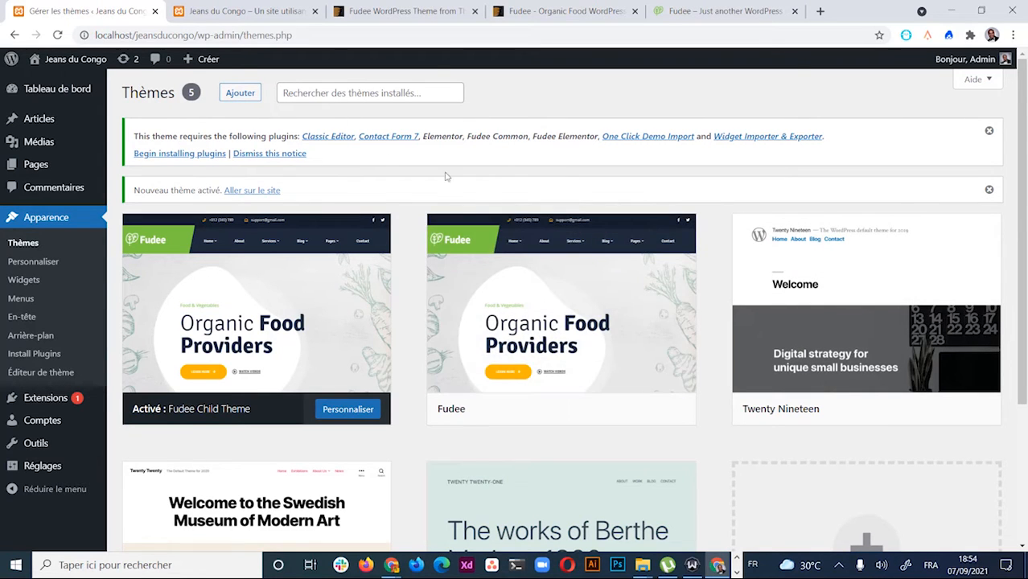
{"action": "scroll", "coordinate": [467, 209], "scroll_direction": "down", "scroll_amount": 2}
{"action": "scroll", "coordinate": [477, 229], "scroll_direction": "down", "scroll_amount": 1}
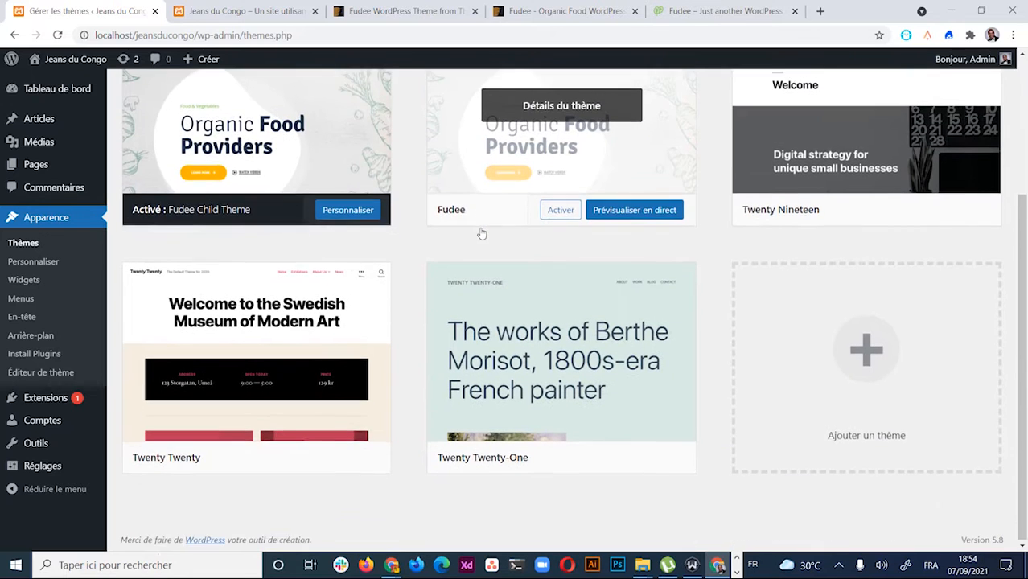
{"action": "scroll", "coordinate": [480, 231], "scroll_direction": "up", "scroll_amount": 3}
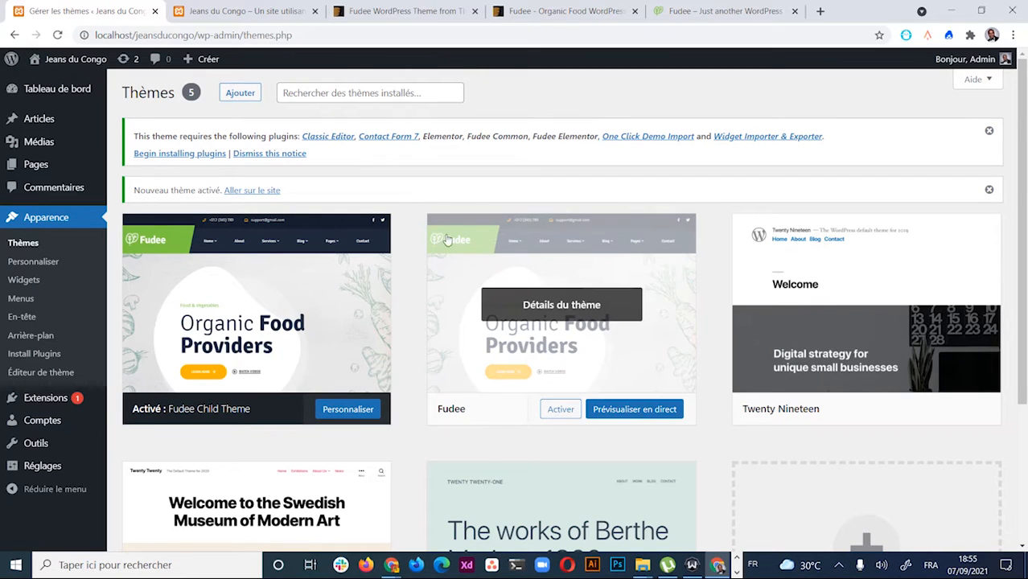
{"action": "scroll", "coordinate": [416, 244], "scroll_direction": "down", "scroll_amount": 3}
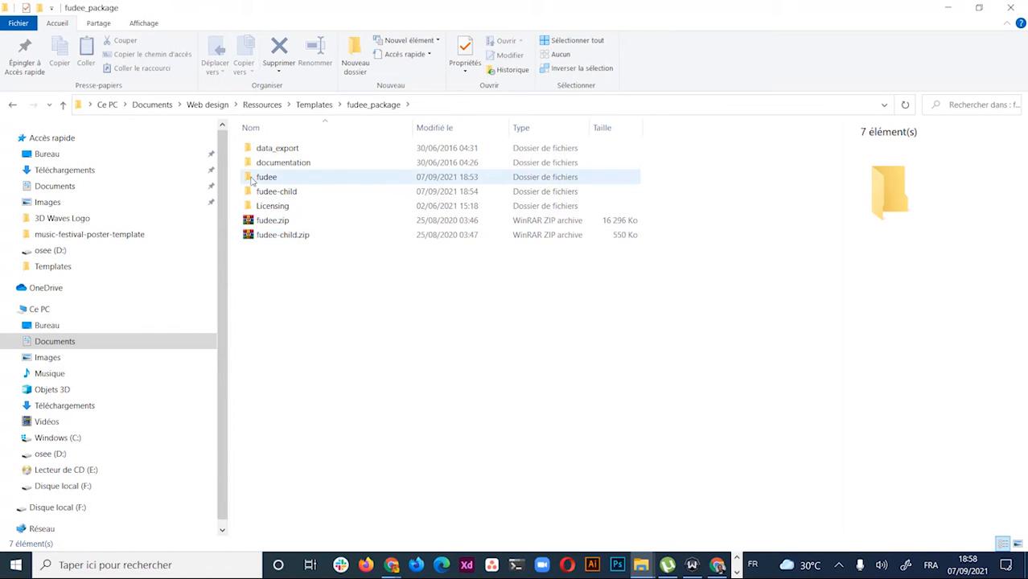
Copy the fudee and fudee-child folders from fudee_package in File Explorer
{"action": "left_click_drag", "start_coordinate": [235, 172], "coordinate": [288, 192]}
{"action": "right_click", "coordinate": [287, 192]}
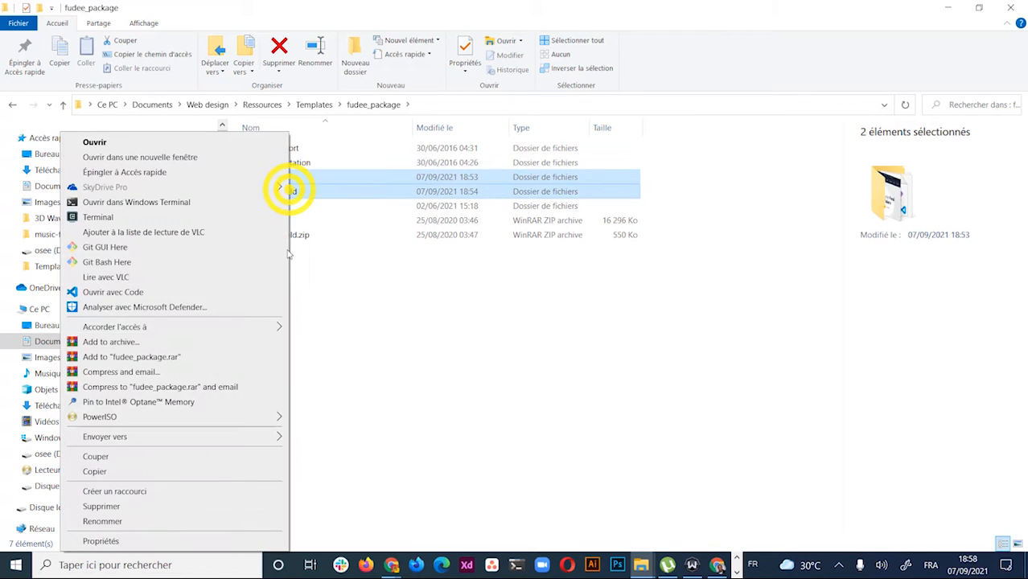
{"action": "left_click", "coordinate": [128, 470]}
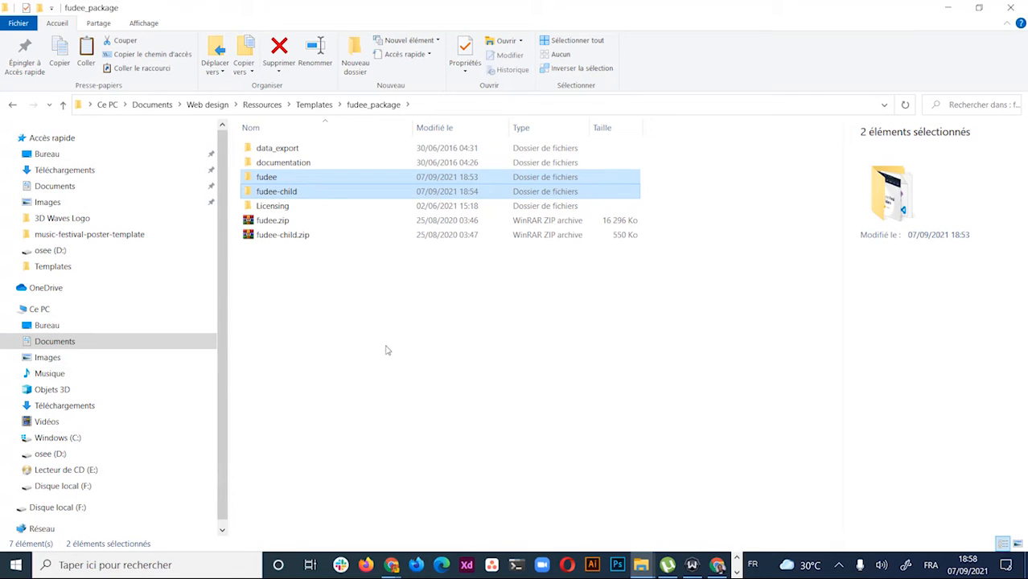
{"action": "left_click", "coordinate": [361, 337]}
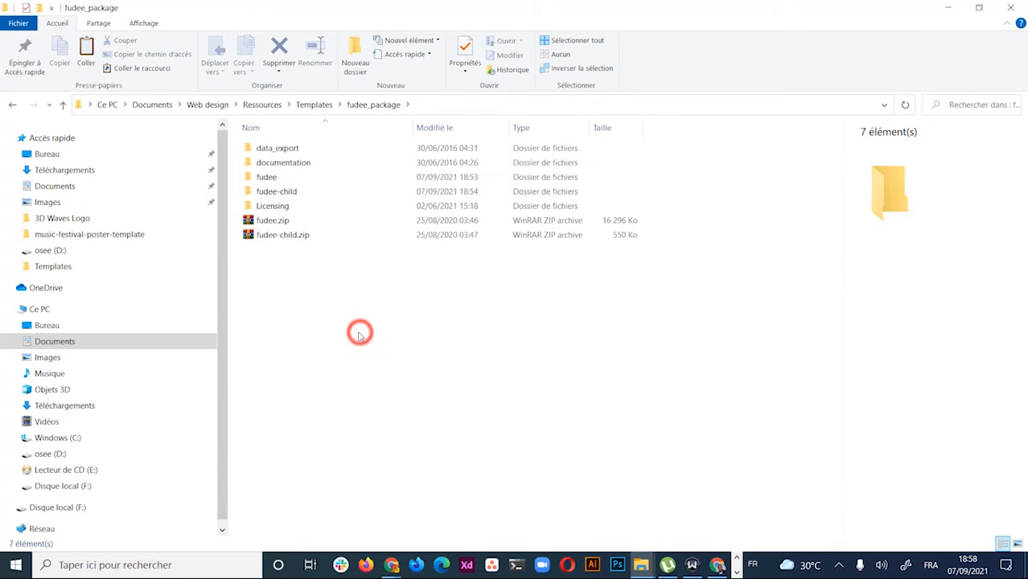
Open the fudee folder inside fudee_package and examine its theme files and subfolders
{"action": "double_click", "coordinate": [275, 177]}
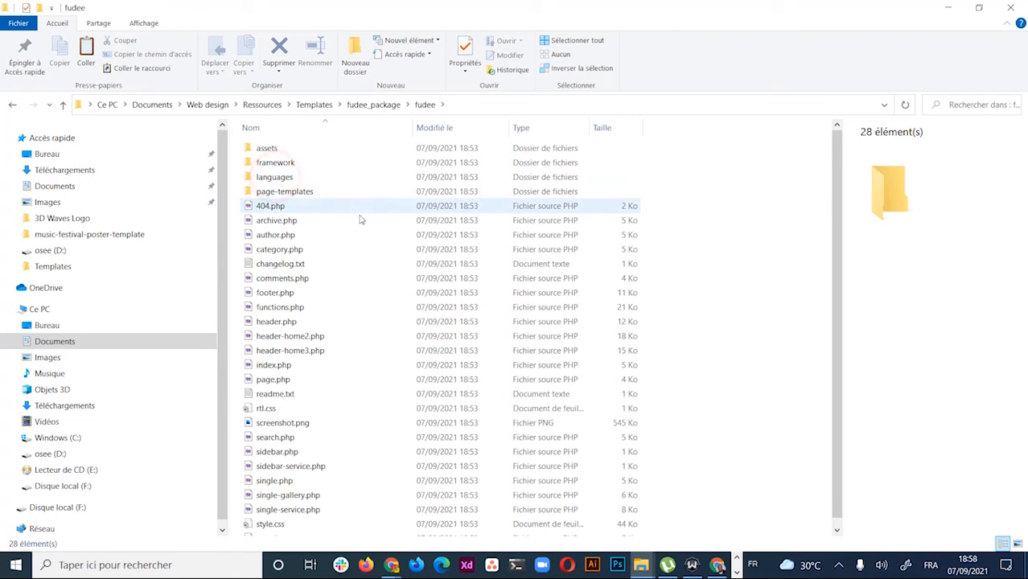
{"action": "scroll", "coordinate": [373, 282], "scroll_direction": "down", "scroll_amount": 1}
{"action": "scroll", "coordinate": [402, 172], "scroll_direction": "up", "scroll_amount": 1}
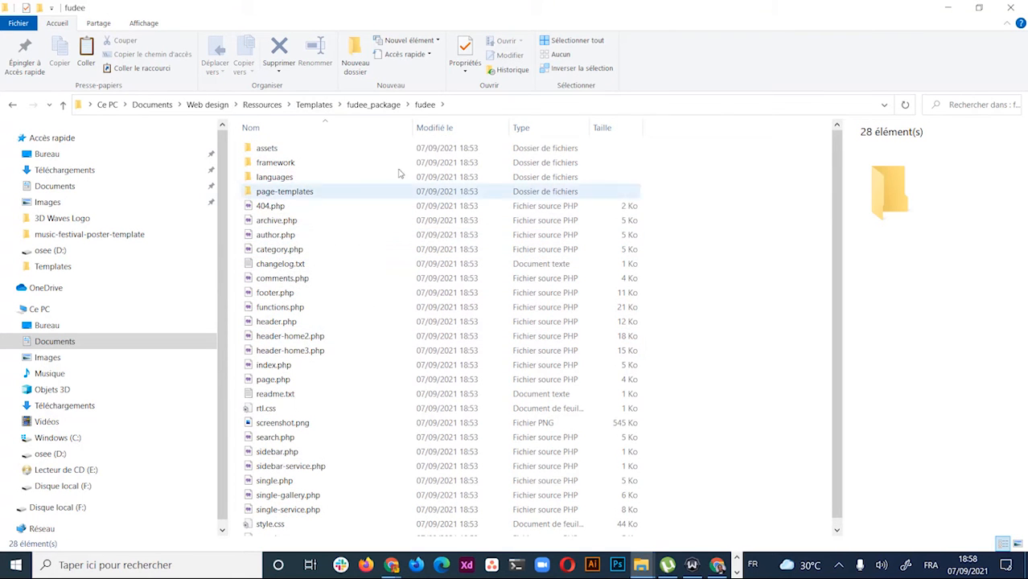
{"action": "left_click", "coordinate": [388, 105]}
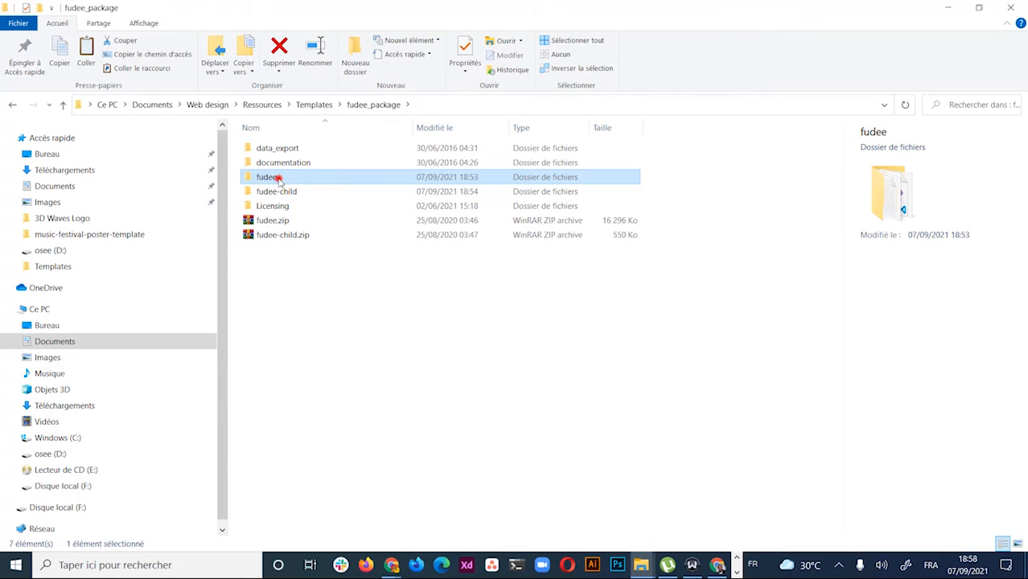
{"action": "double_click", "coordinate": [279, 178]}
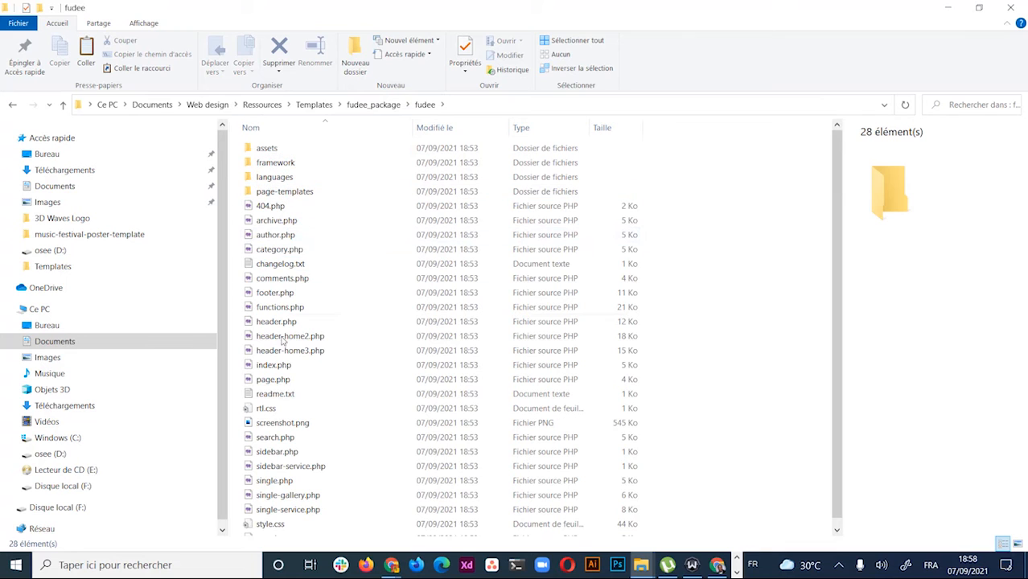
Return to the fudee_package folder and copy the fudee and fudee-child folders
{"action": "left_click", "coordinate": [378, 106]}
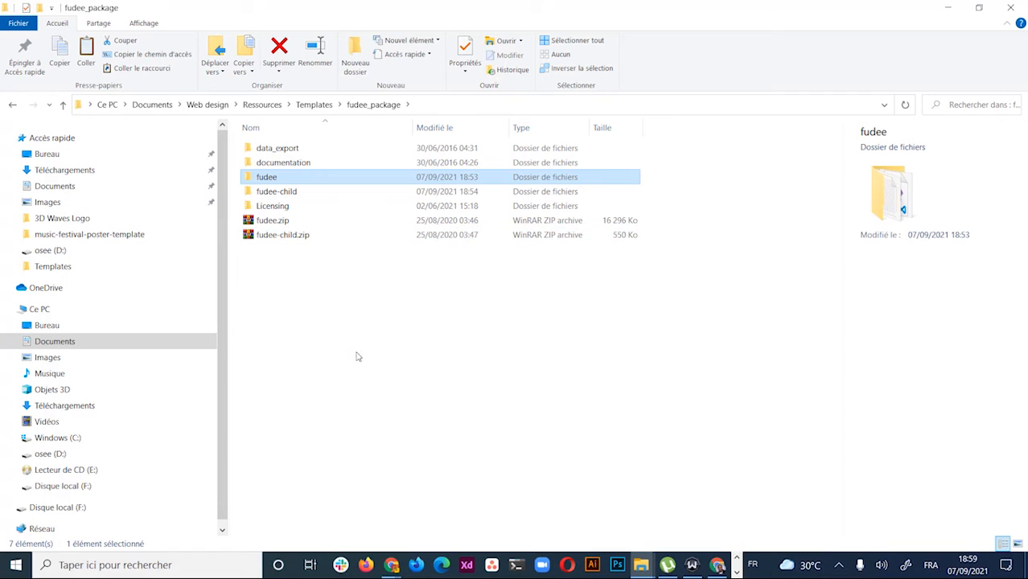
{"action": "left_click_drag", "start_coordinate": [236, 180], "coordinate": [312, 201]}
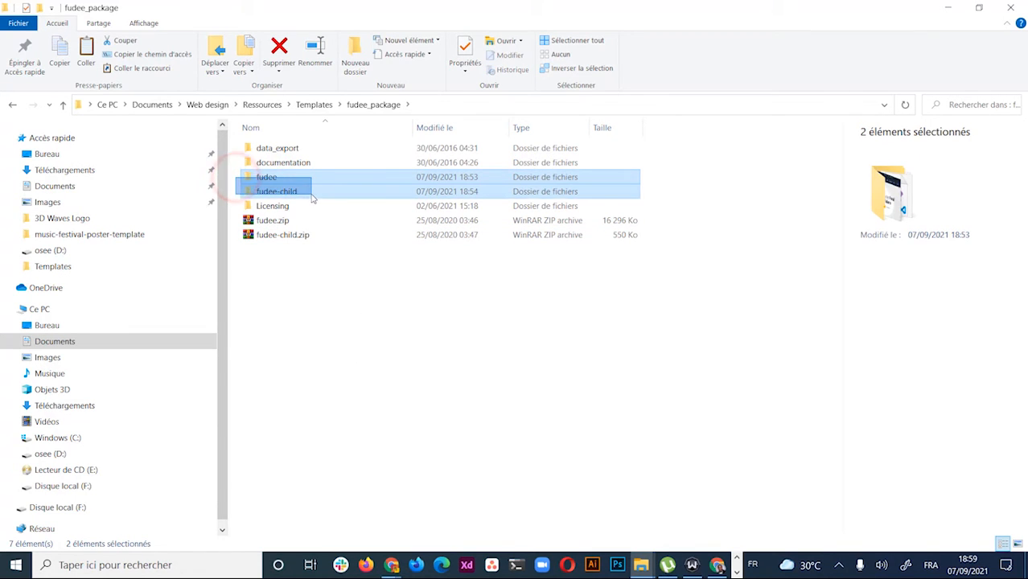
{"action": "right_click", "coordinate": [270, 178]}
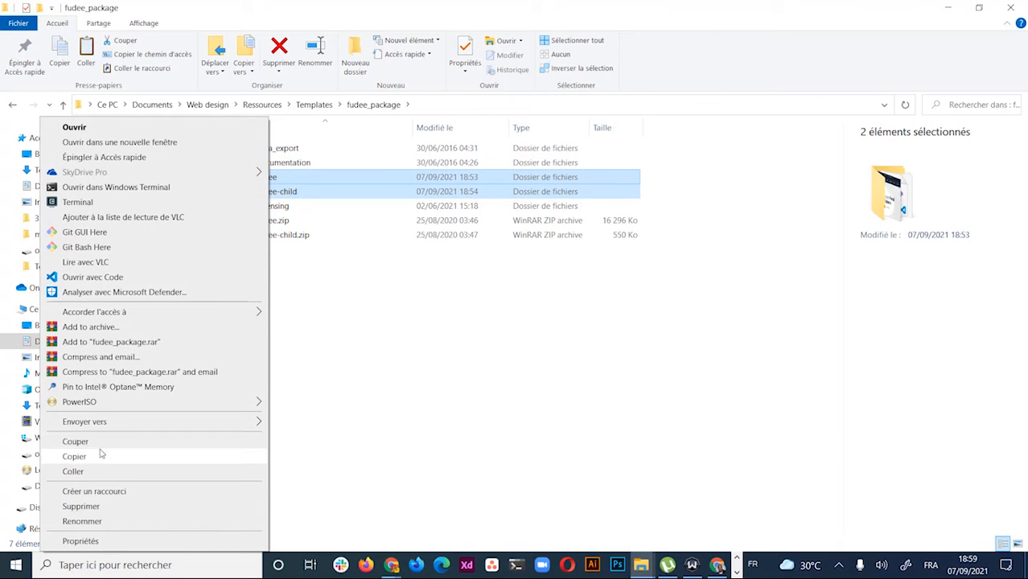
{"action": "left_click", "coordinate": [96, 455]}
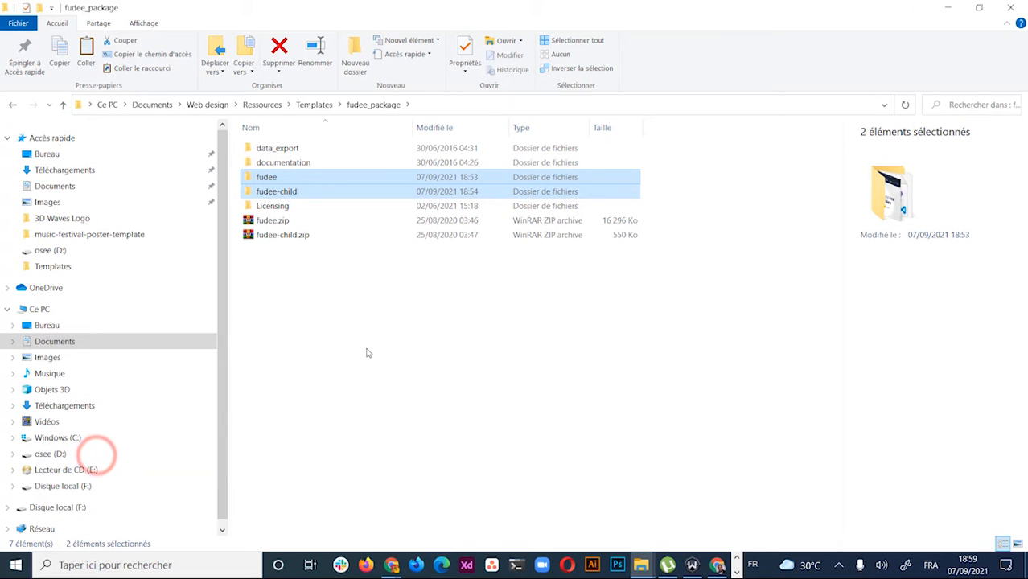
Switch to the File Explorer window with the local site files and open jeansducongo by way of xampp and htdocs
{"action": "key", "text": "alt+Tab"}
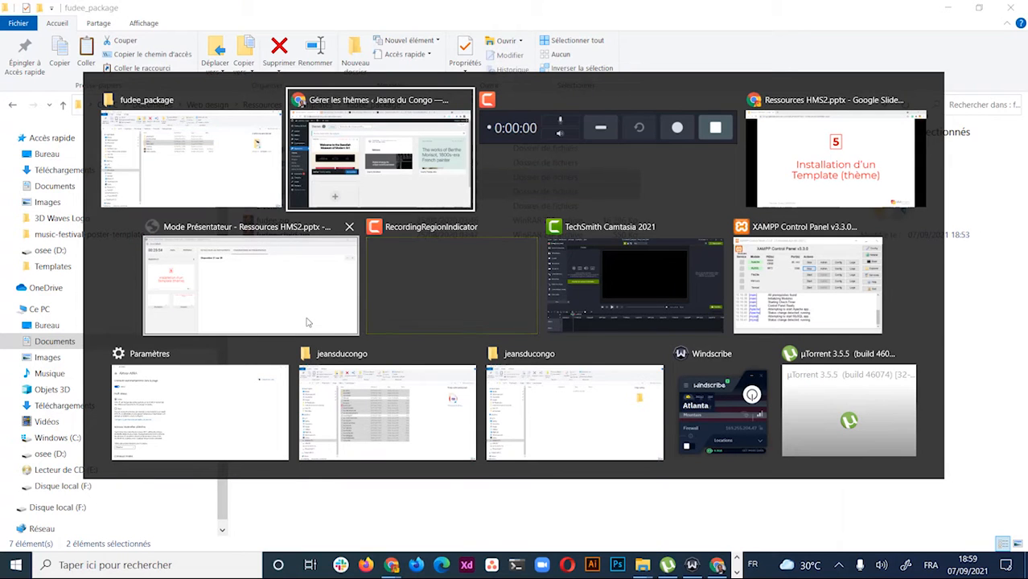
{"action": "key", "text": "alt+Tab"}
{"action": "key", "text": "alt+Tab"}
{"action": "key", "text": "alt+Tab"}
{"action": "key", "text": "alt+Tab"}
{"action": "key", "text": "alt+Tab"}
{"action": "key", "text": "alt+Tab"}
{"action": "key", "text": "alt+Tab"}
{"action": "key", "text": "alt+Tab"}
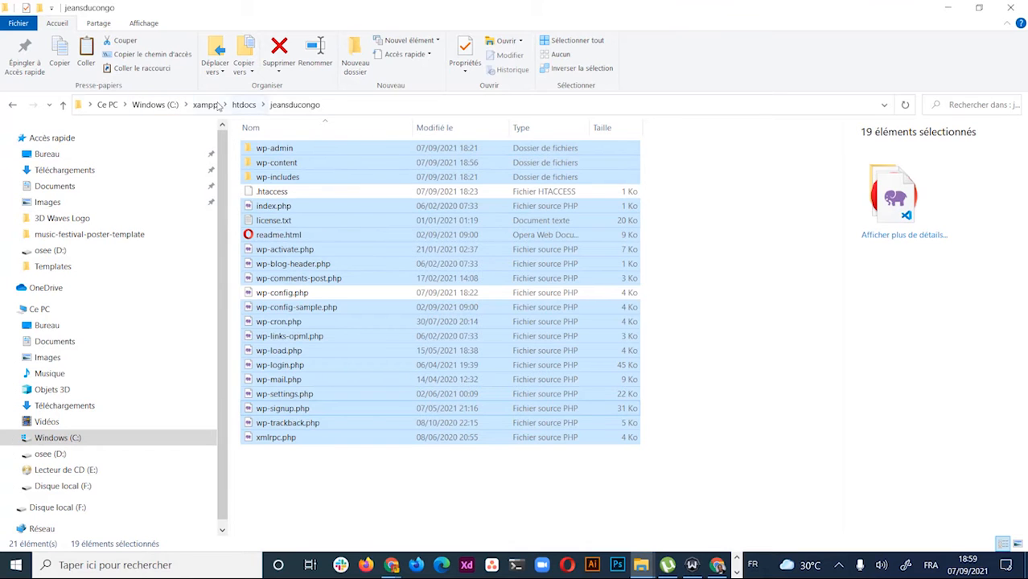
{"action": "left_click", "coordinate": [205, 104]}
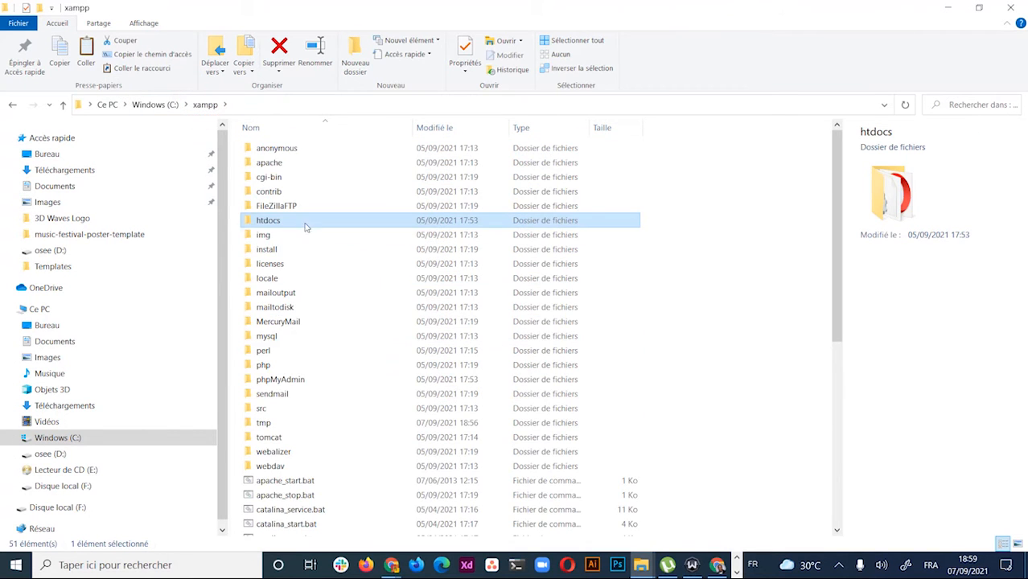
{"action": "scroll", "coordinate": [333, 317], "scroll_direction": "down", "scroll_amount": 4}
{"action": "scroll", "coordinate": [333, 317], "scroll_direction": "up", "scroll_amount": 4}
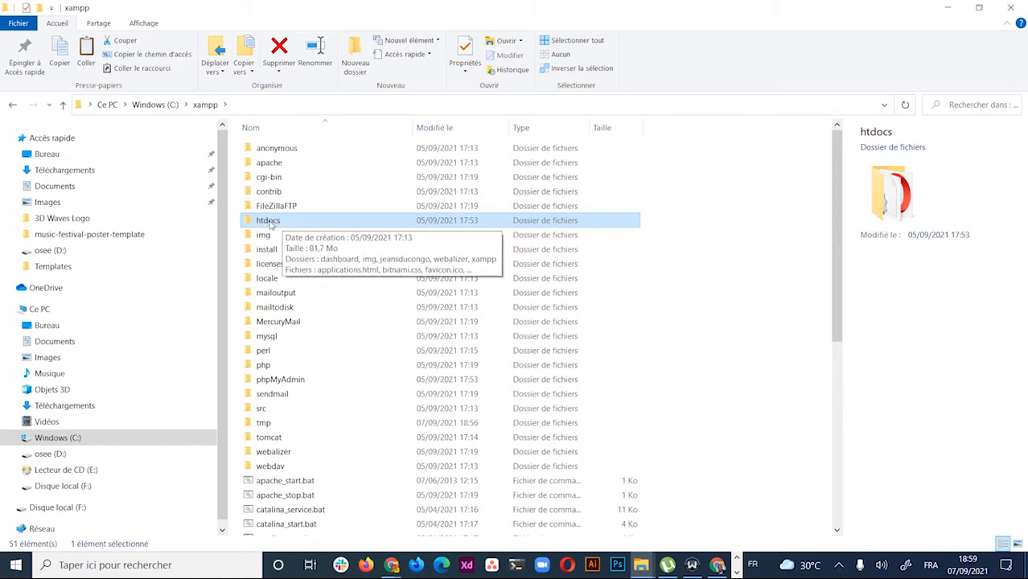
{"action": "double_click", "coordinate": [269, 221]}
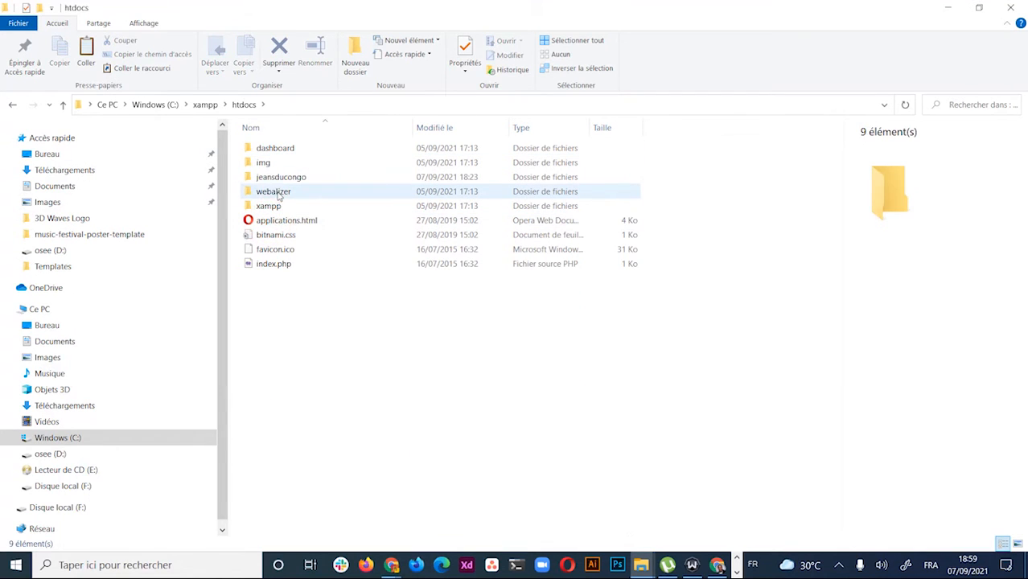
{"action": "double_click", "coordinate": [282, 178]}
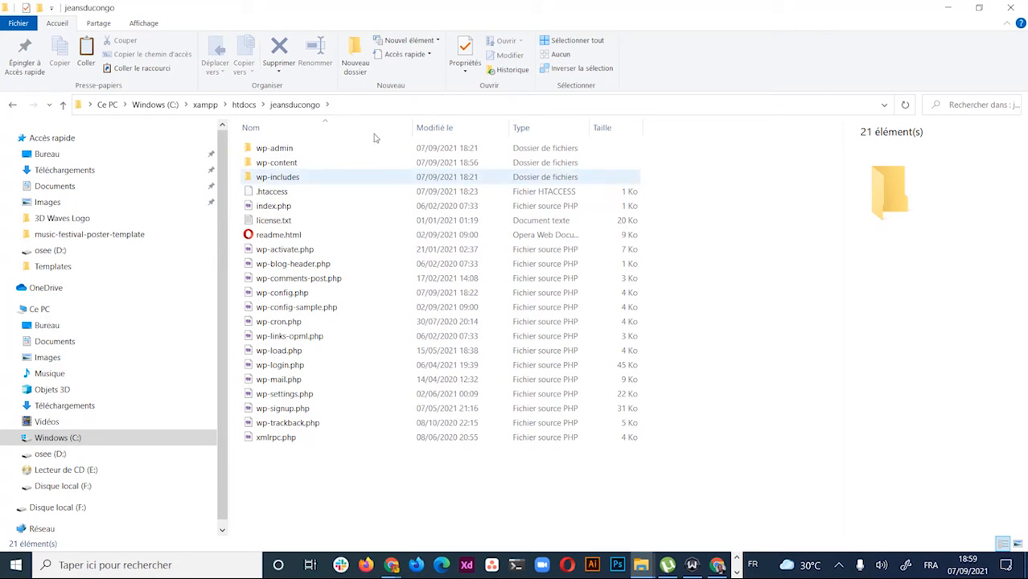
Paste the copied fudee and fudee-child folders into the themes folder inside wp-content
{"action": "double_click", "coordinate": [283, 165]}
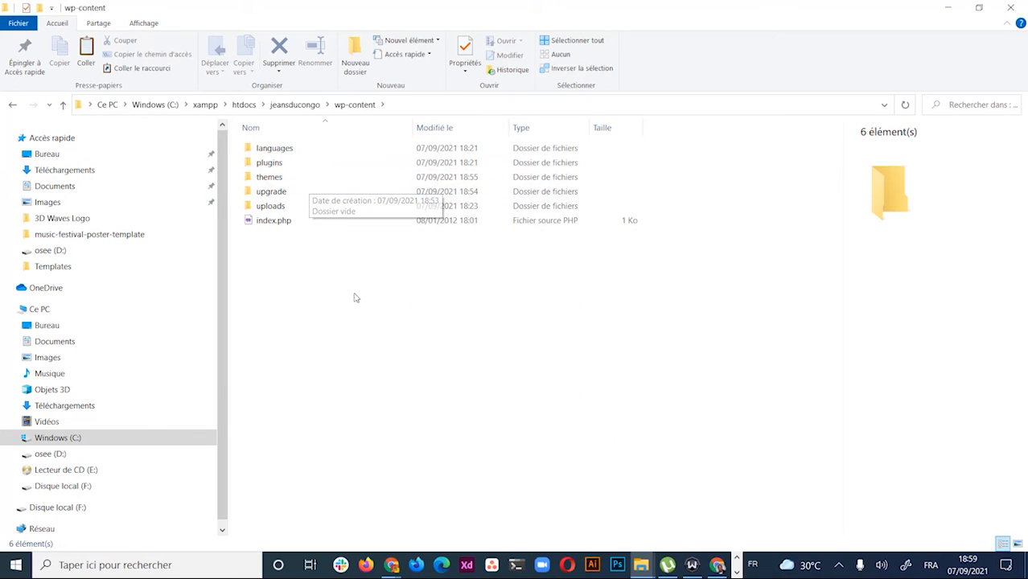
{"action": "double_click", "coordinate": [270, 178]}
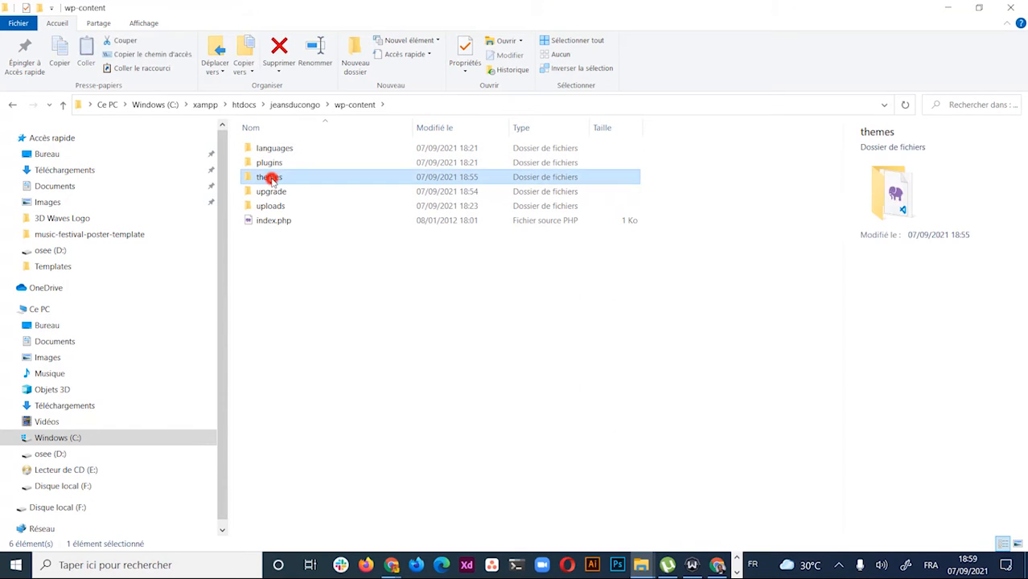
{"action": "right_click", "coordinate": [322, 287]}
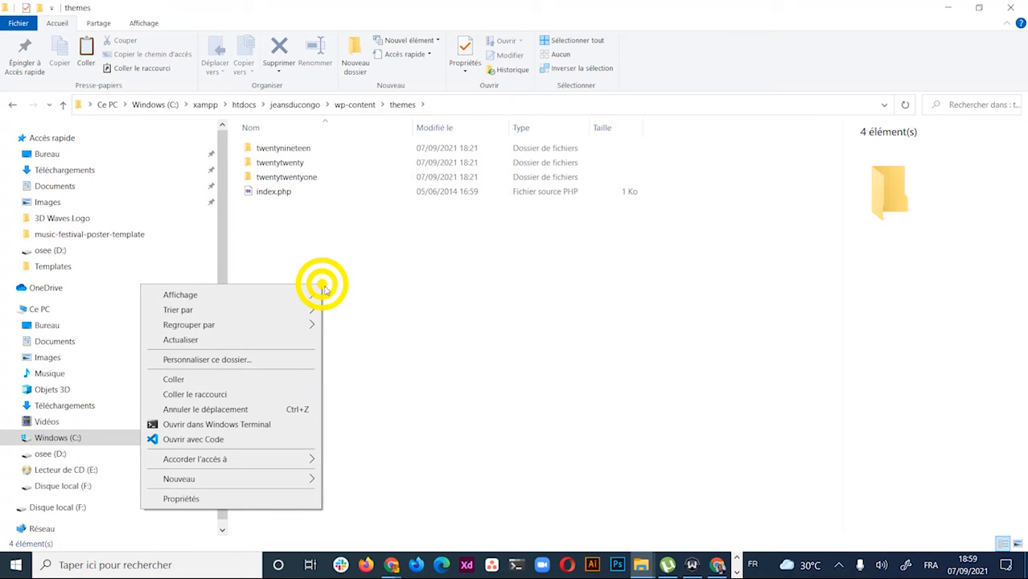
{"action": "left_click", "coordinate": [236, 378]}
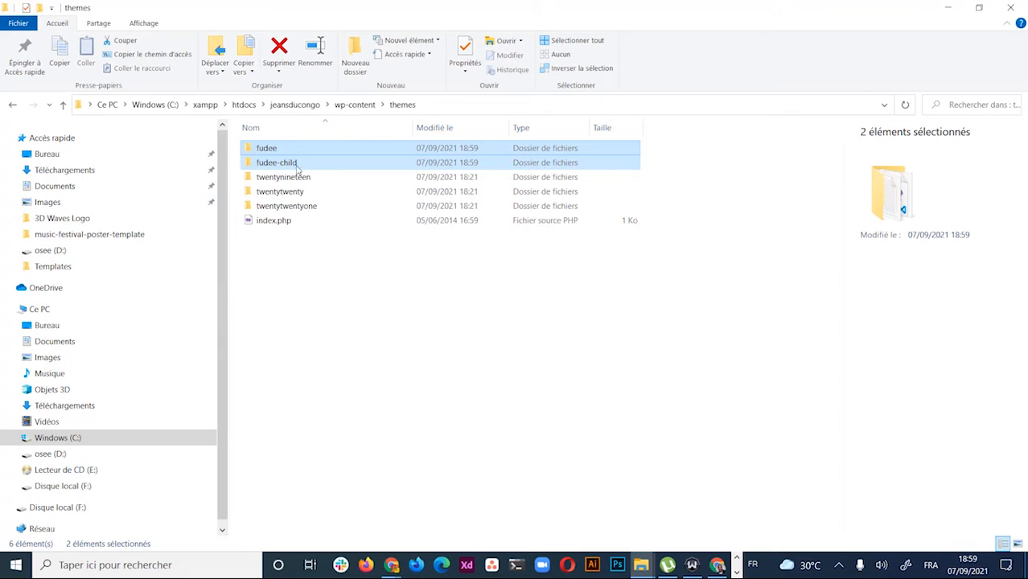
{"action": "left_click", "coordinate": [359, 315]}
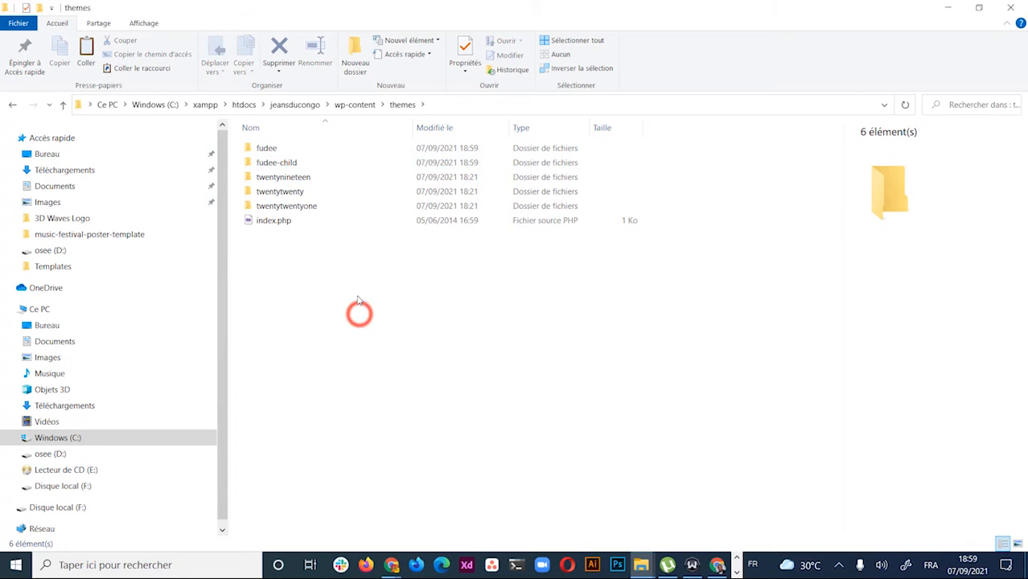
Switch to Chrome, reload the installed themes page and activate the Fudee Child Theme
{"action": "key", "text": "alt+Tab"}
{"action": "key", "text": "alt+Tab"}
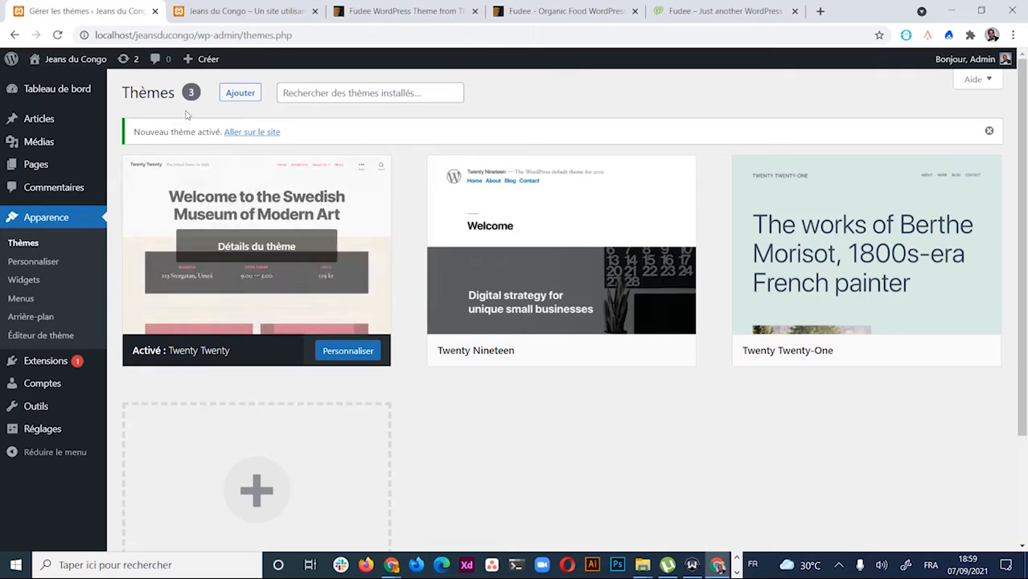
{"action": "left_click", "coordinate": [57, 34]}
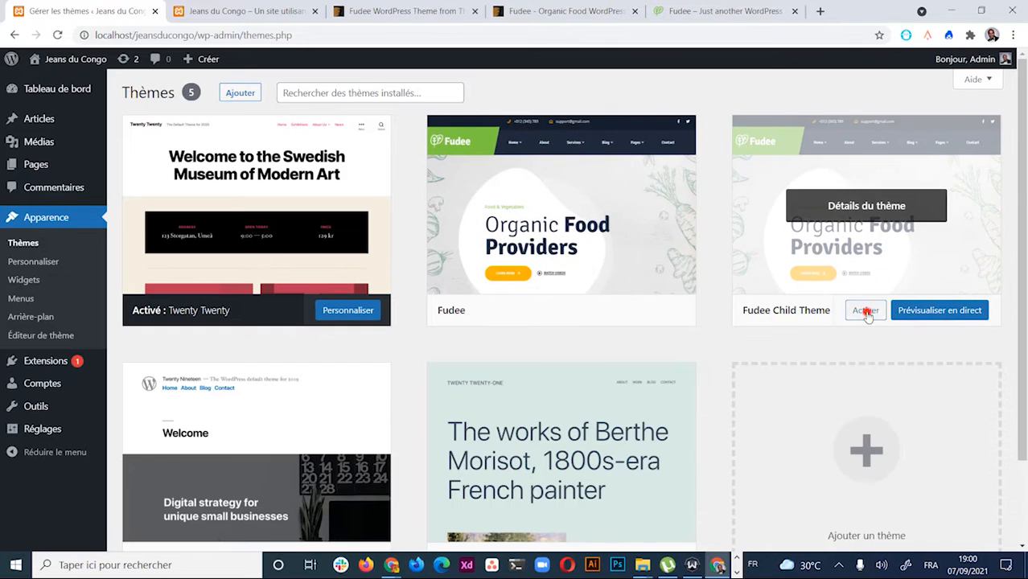
{"action": "left_click", "coordinate": [866, 310]}
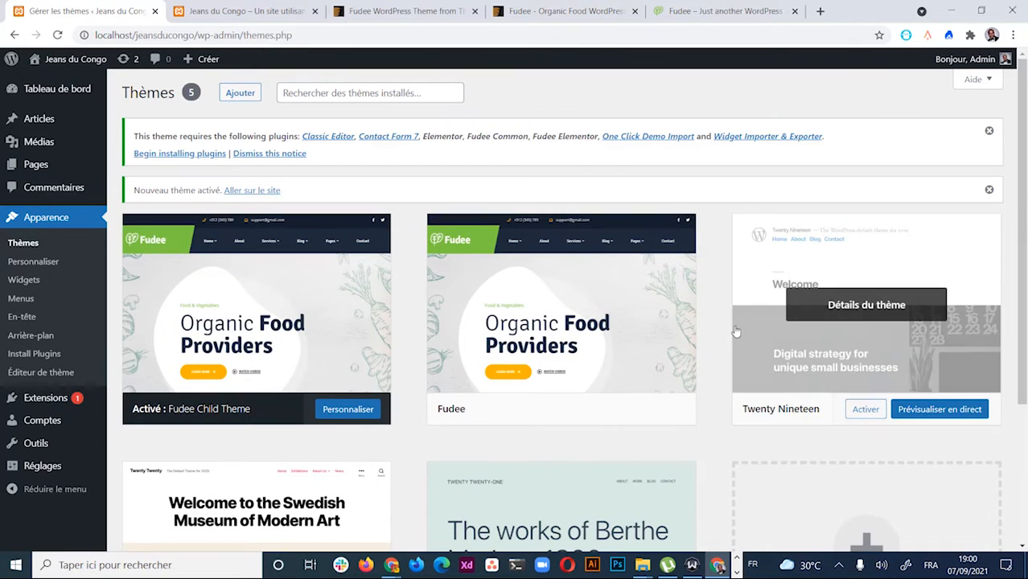
Reload the Jeans du Congo home page and review its layout from header to footer
{"action": "left_click", "coordinate": [274, 10]}
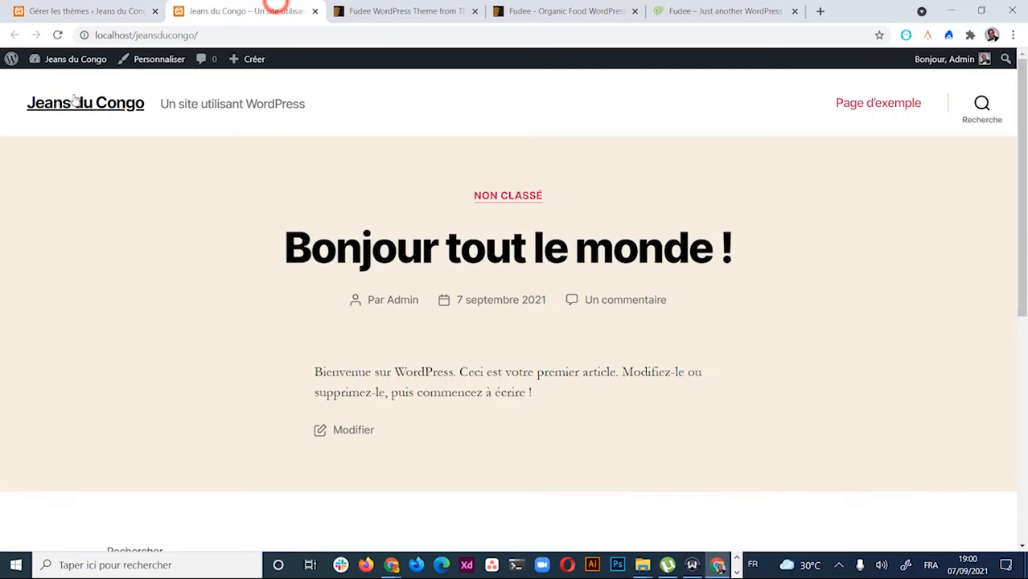
{"action": "left_click", "coordinate": [58, 35]}
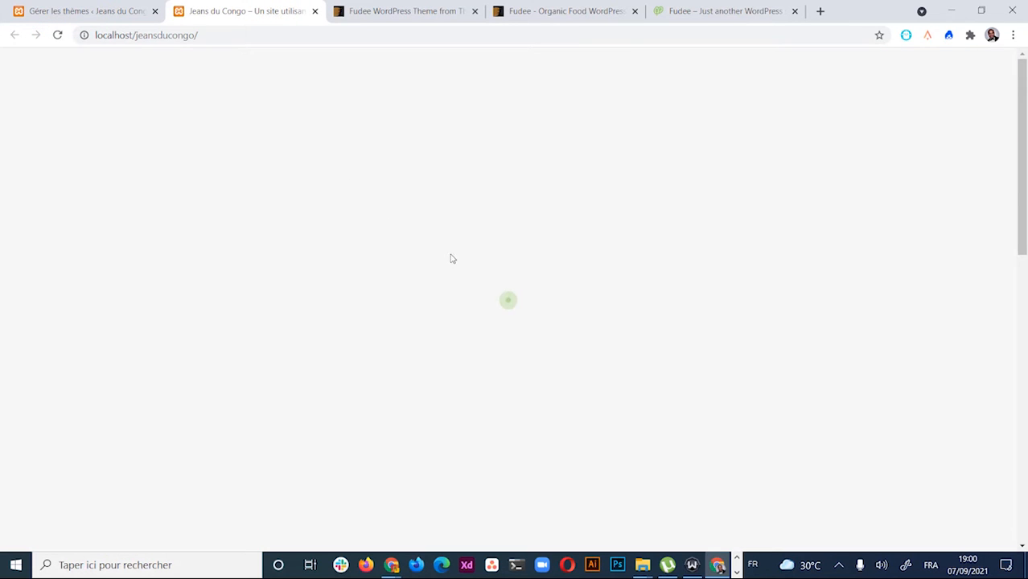
{"action": "scroll", "coordinate": [474, 288], "scroll_direction": "down", "scroll_amount": 10}
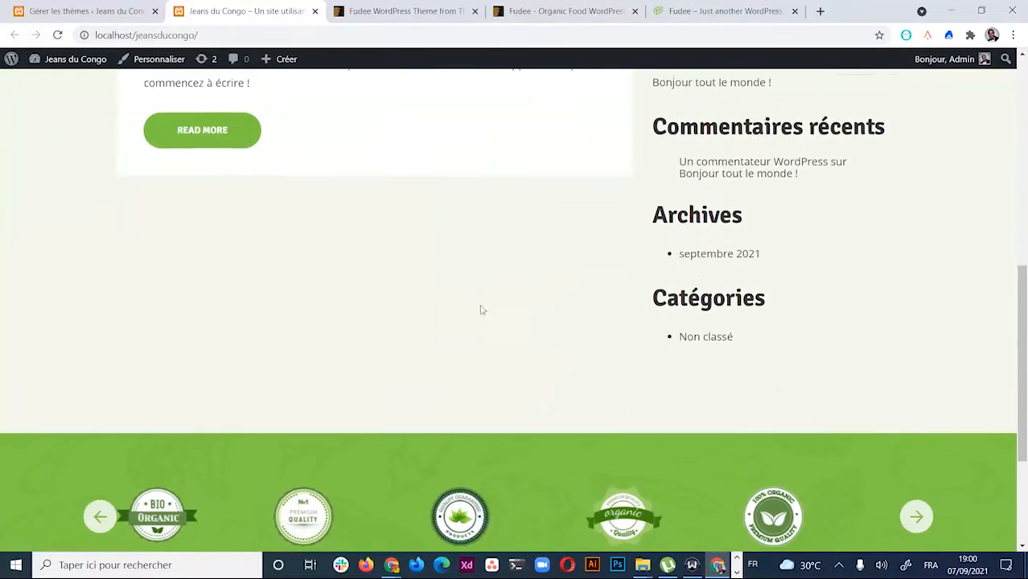
{"action": "scroll", "coordinate": [486, 322], "scroll_direction": "up", "scroll_amount": 15}
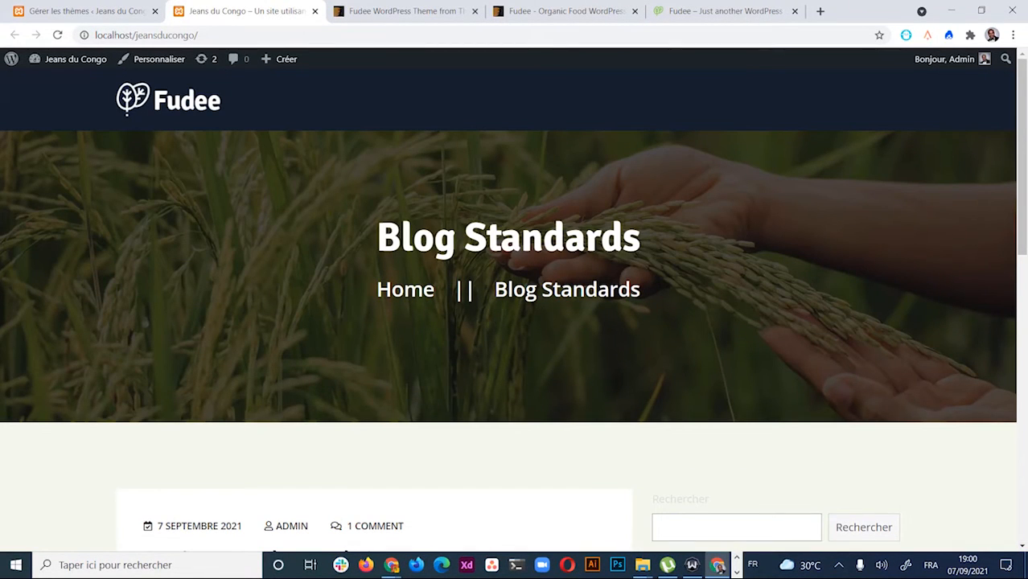
Examine the Fudee demo home page, including its header, services and product sections, for comparison with the local site
{"action": "left_click", "coordinate": [737, 14]}
{"action": "scroll", "coordinate": [587, 314], "scroll_direction": "up", "scroll_amount": 10}
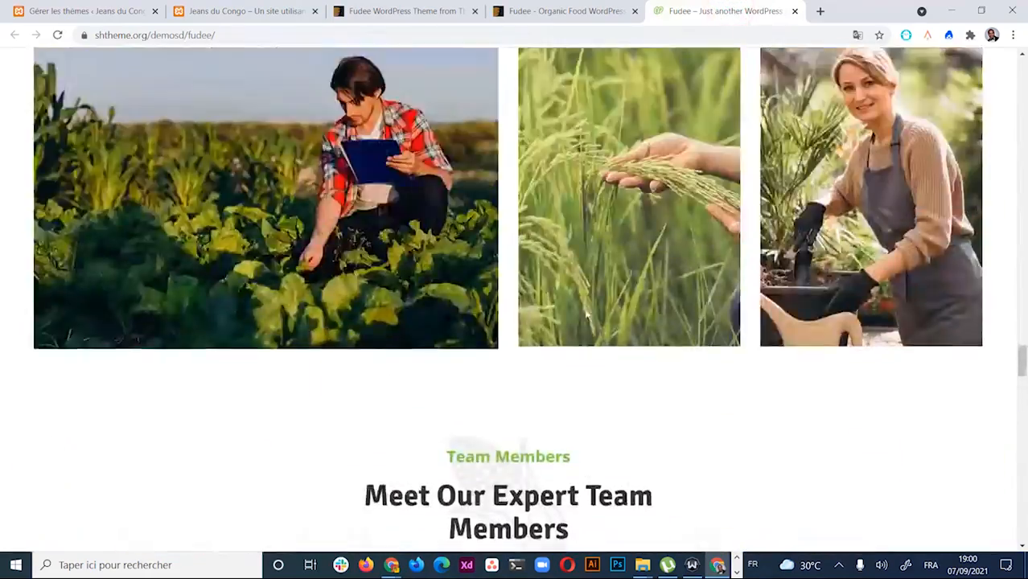
{"action": "scroll", "coordinate": [595, 313], "scroll_direction": "up", "scroll_amount": 20}
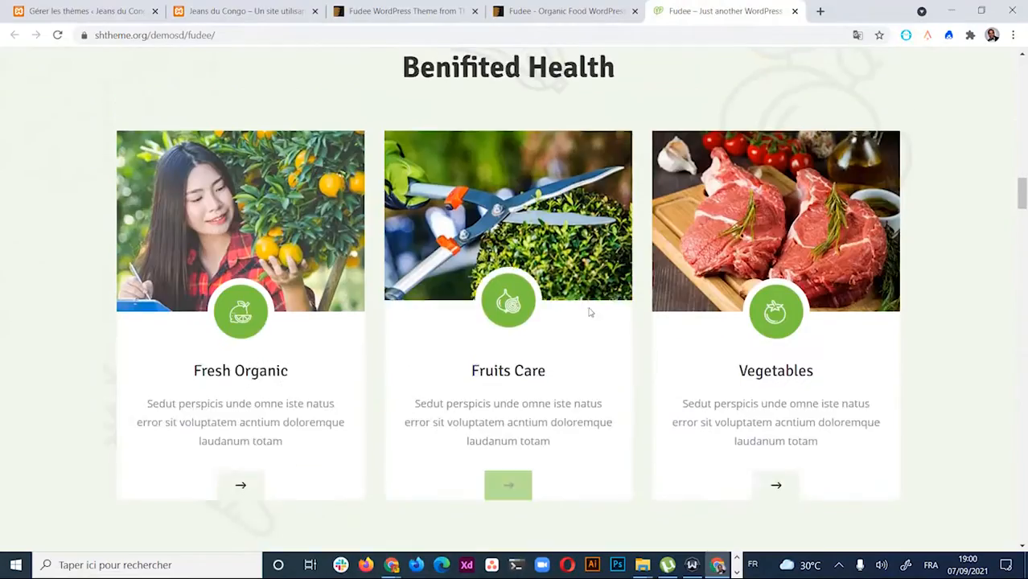
{"action": "scroll", "coordinate": [418, 282], "scroll_direction": "up", "scroll_amount": 12}
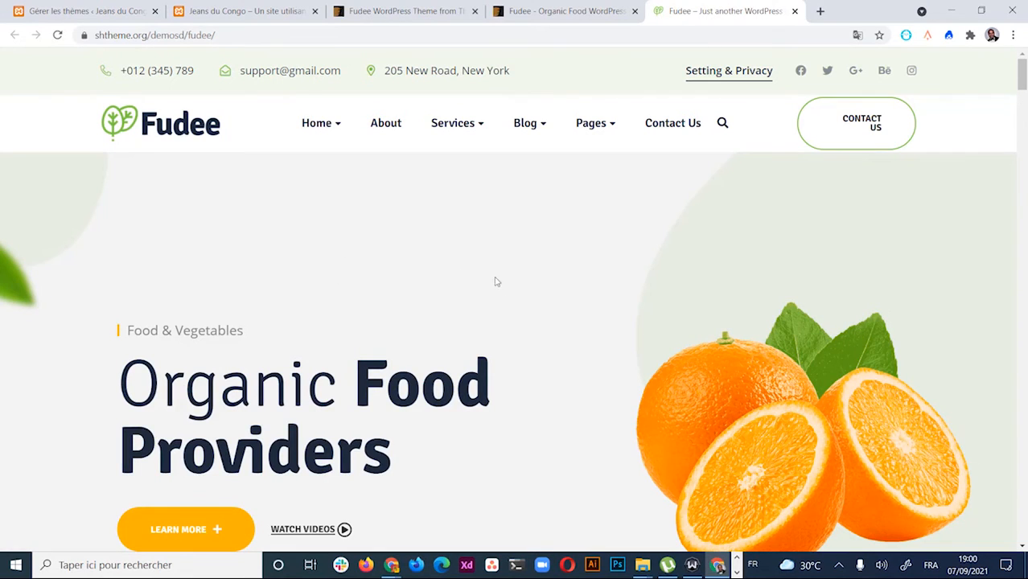
{"action": "scroll", "coordinate": [499, 306], "scroll_direction": "down", "scroll_amount": 15}
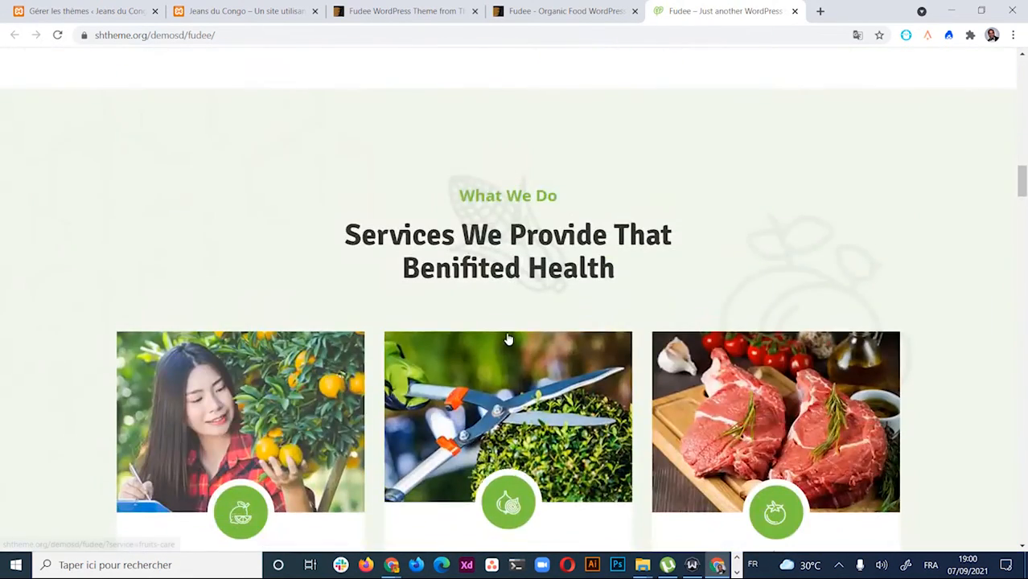
{"action": "scroll", "coordinate": [509, 340], "scroll_direction": "down", "scroll_amount": 10}
{"action": "scroll", "coordinate": [511, 338], "scroll_direction": "up", "scroll_amount": 5}
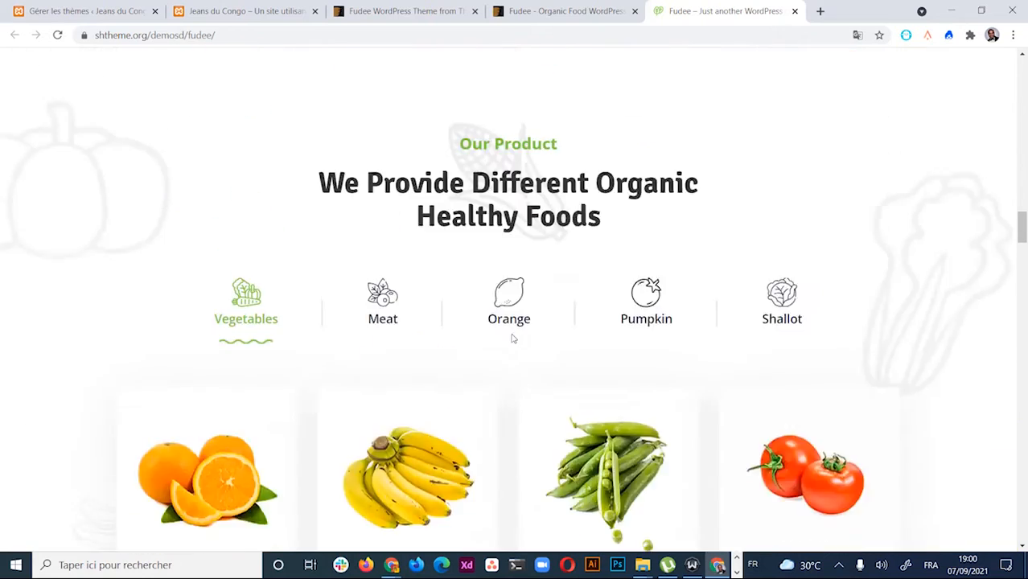
{"action": "scroll", "coordinate": [512, 338], "scroll_direction": "up", "scroll_amount": 15}
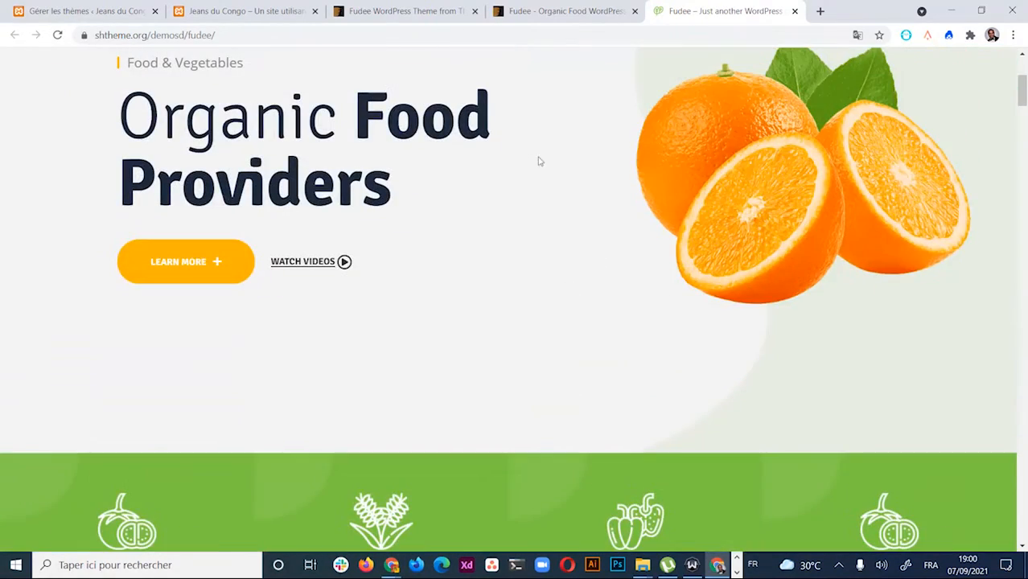
{"action": "scroll", "coordinate": [540, 161], "scroll_direction": "up", "scroll_amount": 3}
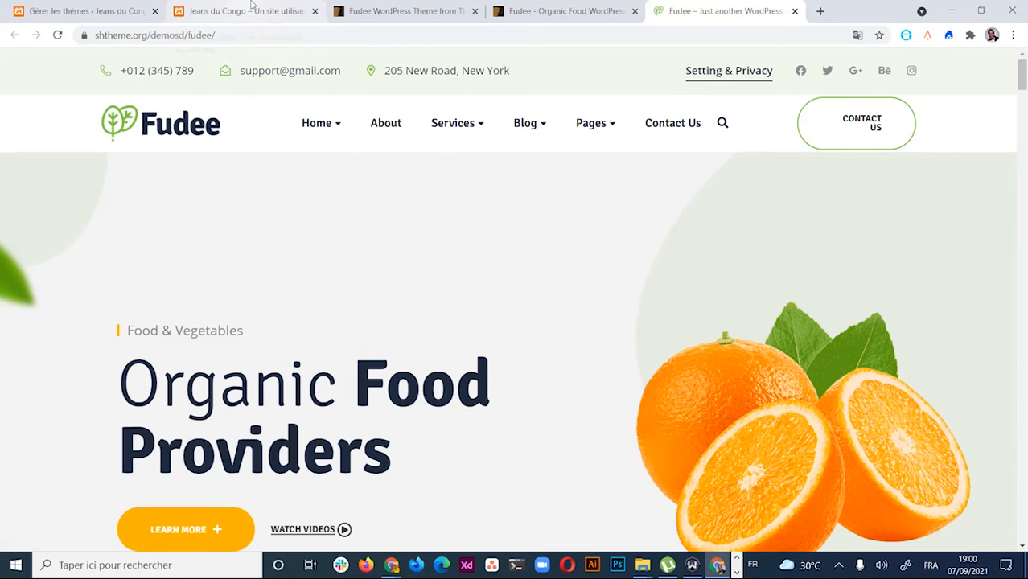
Go back to the Jeans du Congo site and compare its home page with the Fudee demo
{"action": "left_click", "coordinate": [206, 9]}
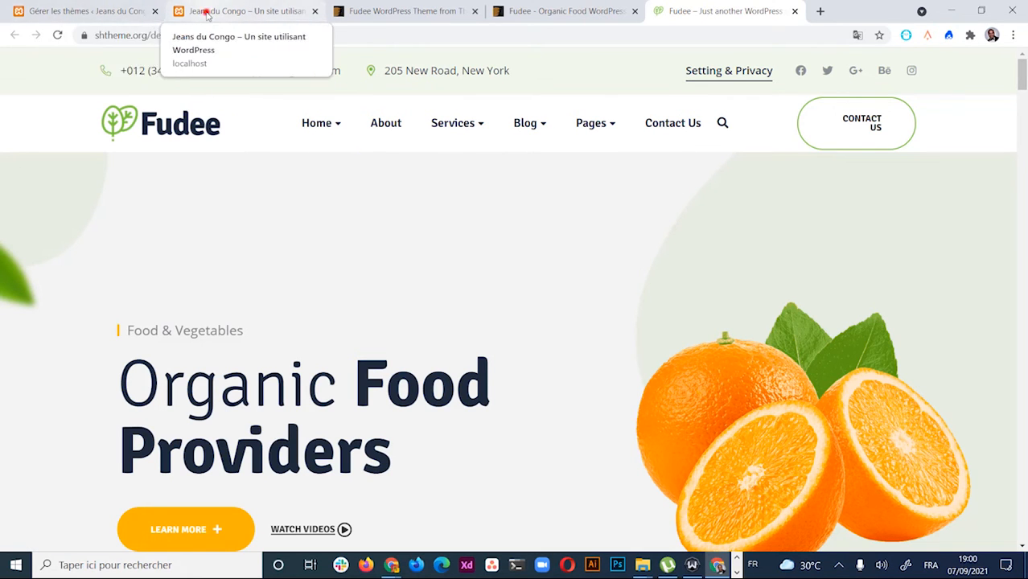
{"action": "scroll", "coordinate": [425, 287], "scroll_direction": "down", "scroll_amount": 15}
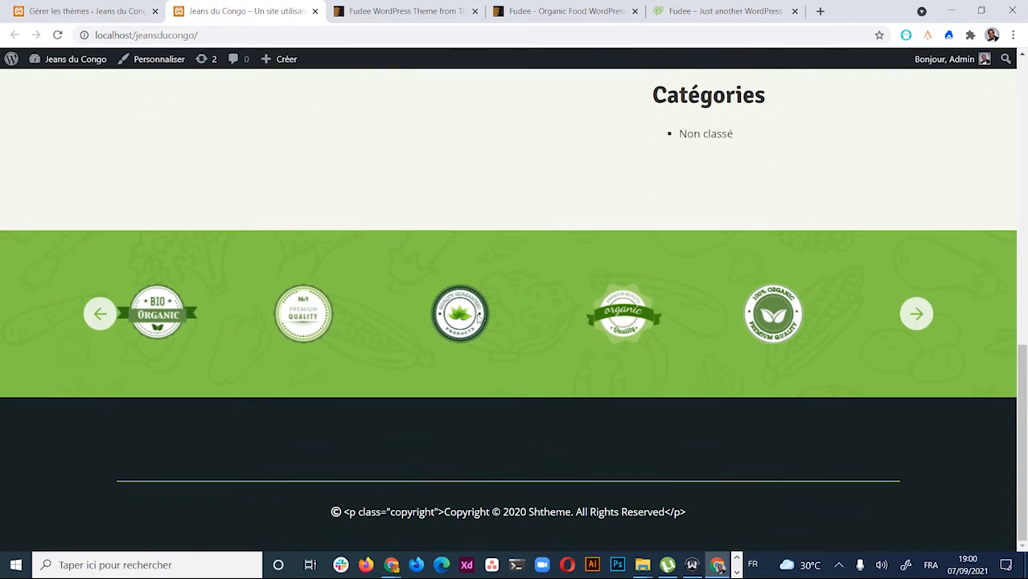
{"action": "scroll", "coordinate": [484, 310], "scroll_direction": "up", "scroll_amount": 15}
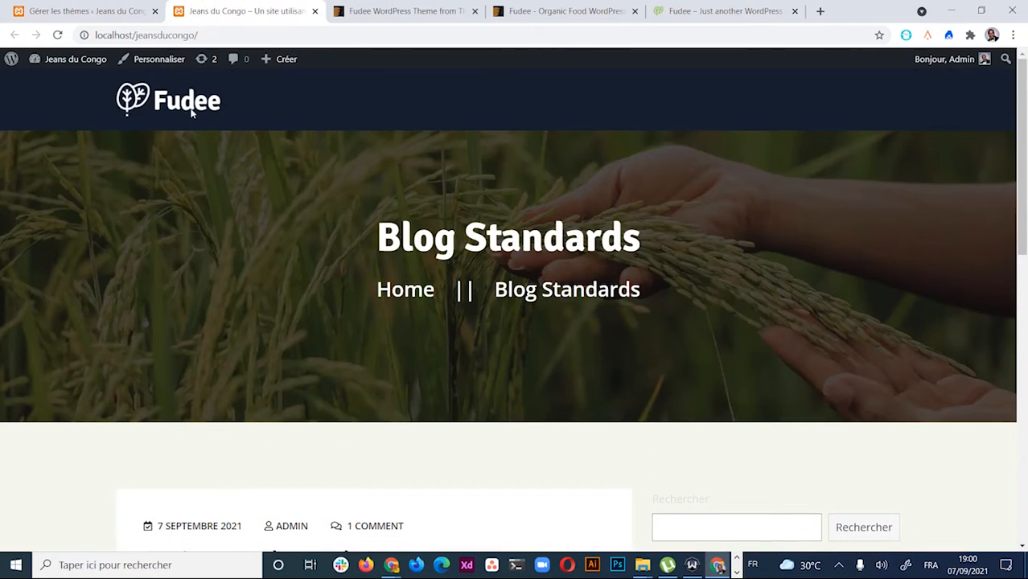
Return to the installed themes page, view the Fudee Child Theme's details and close them
{"action": "left_click", "coordinate": [118, 11]}
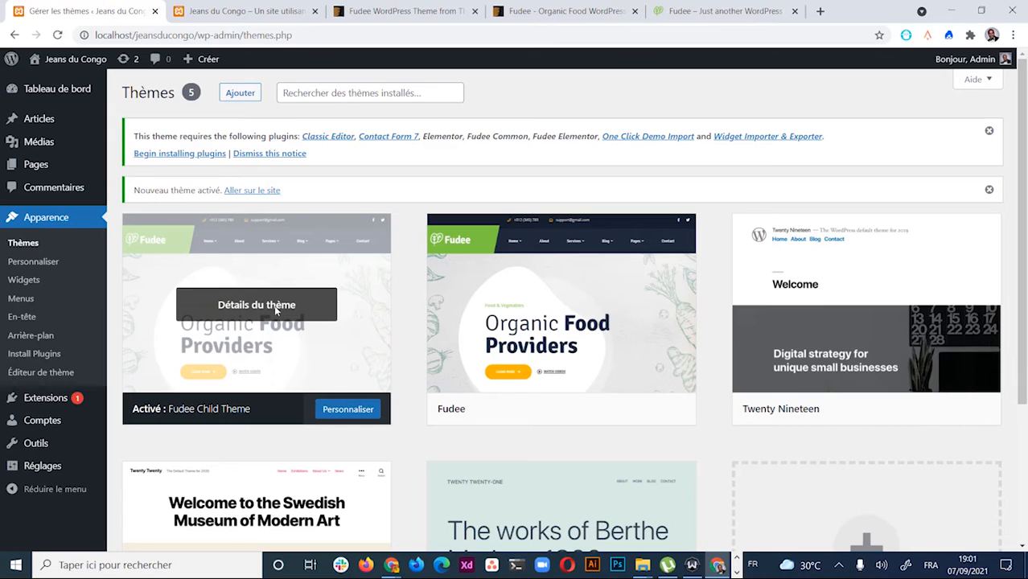
{"action": "left_click", "coordinate": [276, 307]}
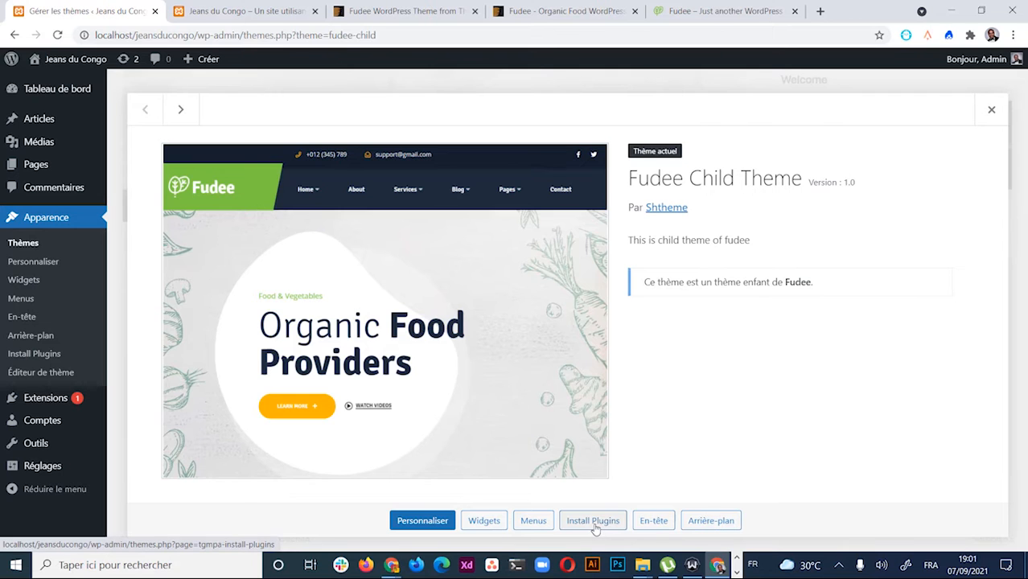
{"action": "left_click", "coordinate": [991, 110]}
{"action": "scroll", "coordinate": [320, 200], "scroll_direction": "up", "scroll_amount": 3}
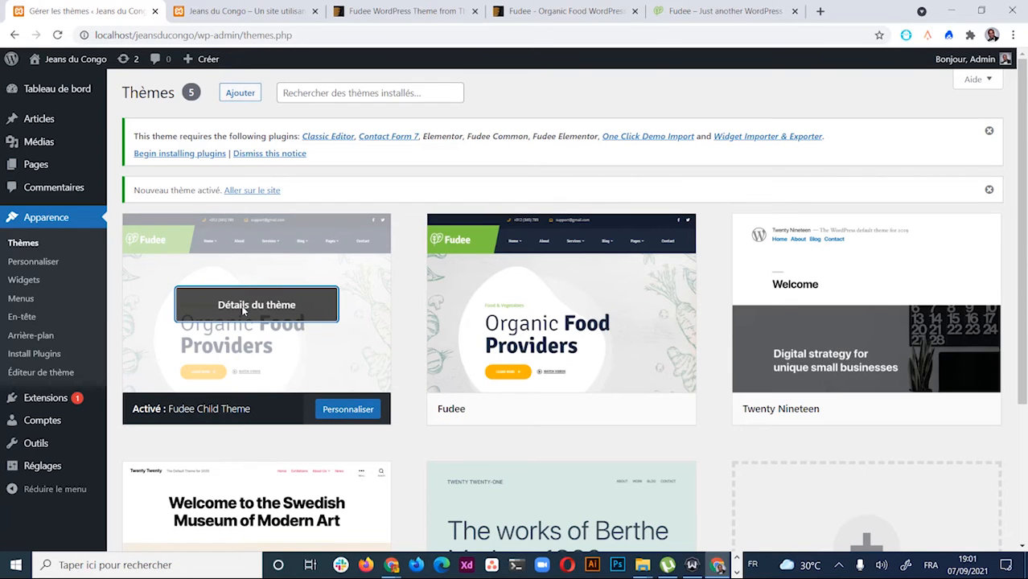
Open the required plugins installer from the Fudee Child Theme's details and install Classic Editor, Contact Form 7 and Elementor
{"action": "left_click", "coordinate": [242, 308]}
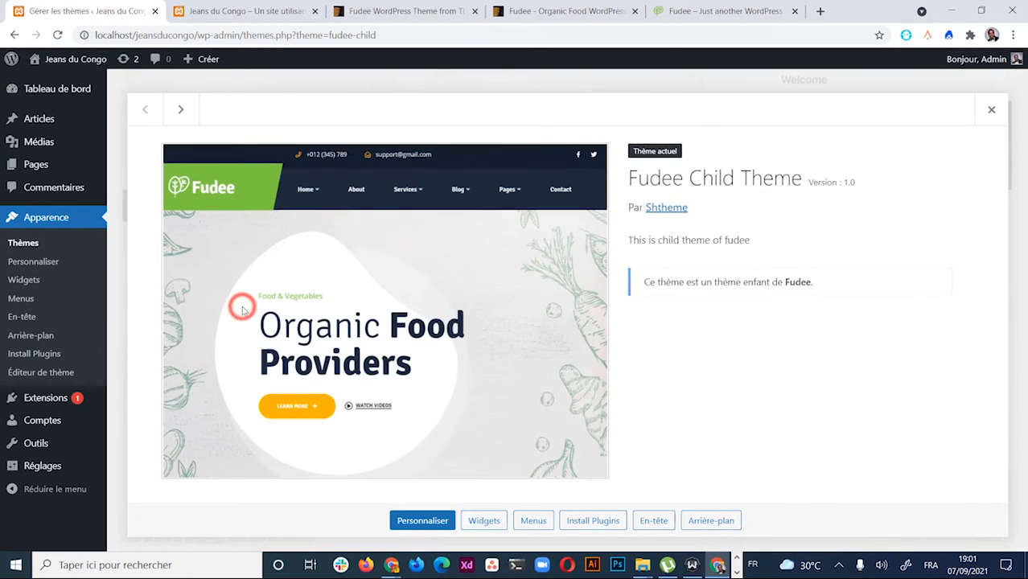
{"action": "left_click", "coordinate": [596, 523]}
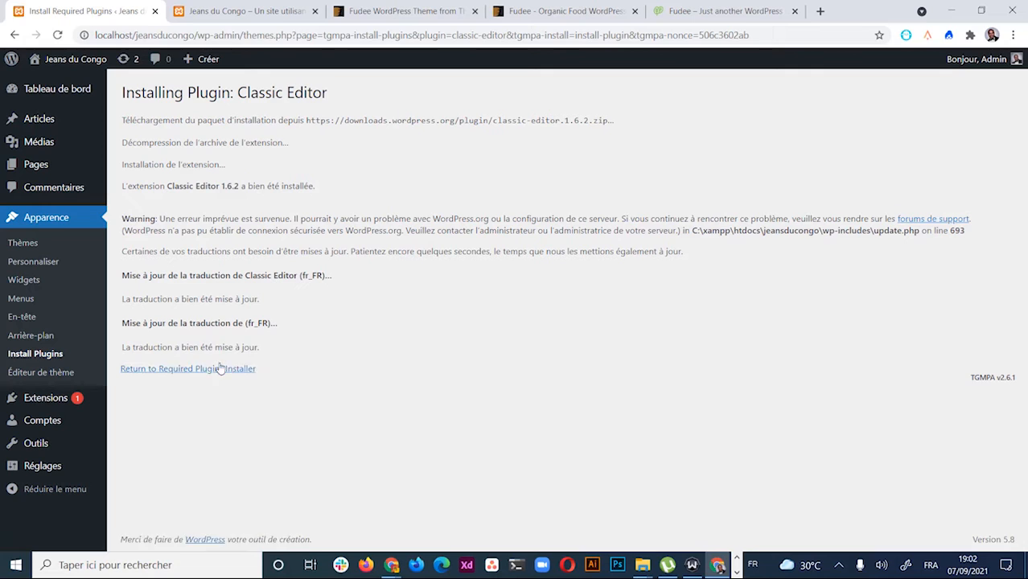
{"action": "left_click", "coordinate": [219, 369]}
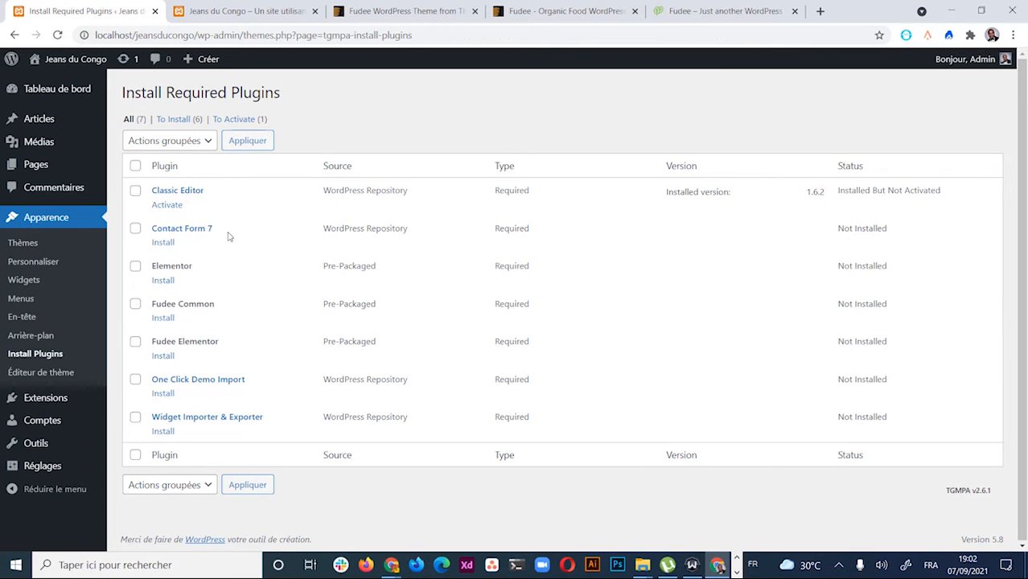
{"action": "left_click", "coordinate": [166, 244]}
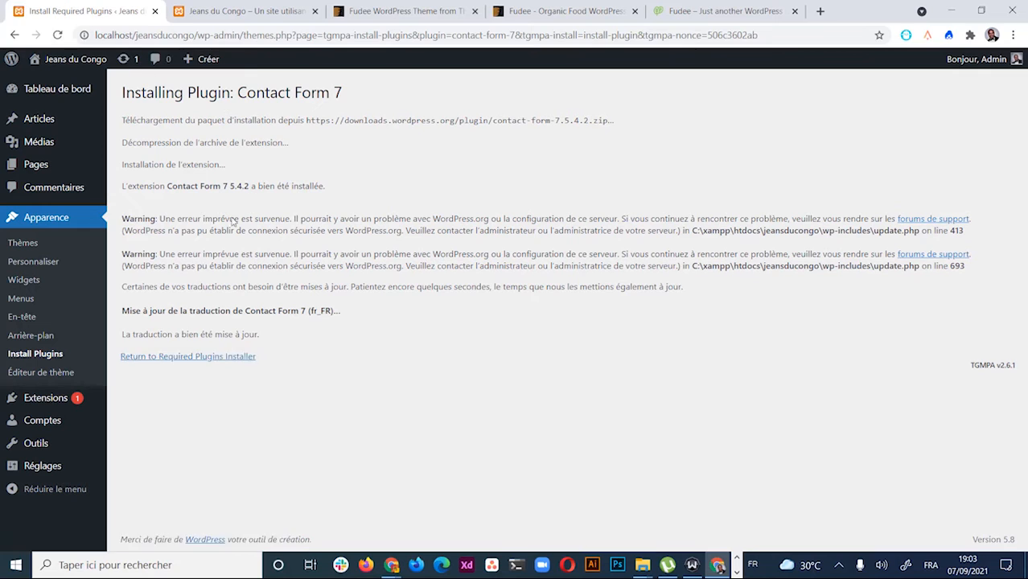
{"action": "left_click", "coordinate": [161, 280]}
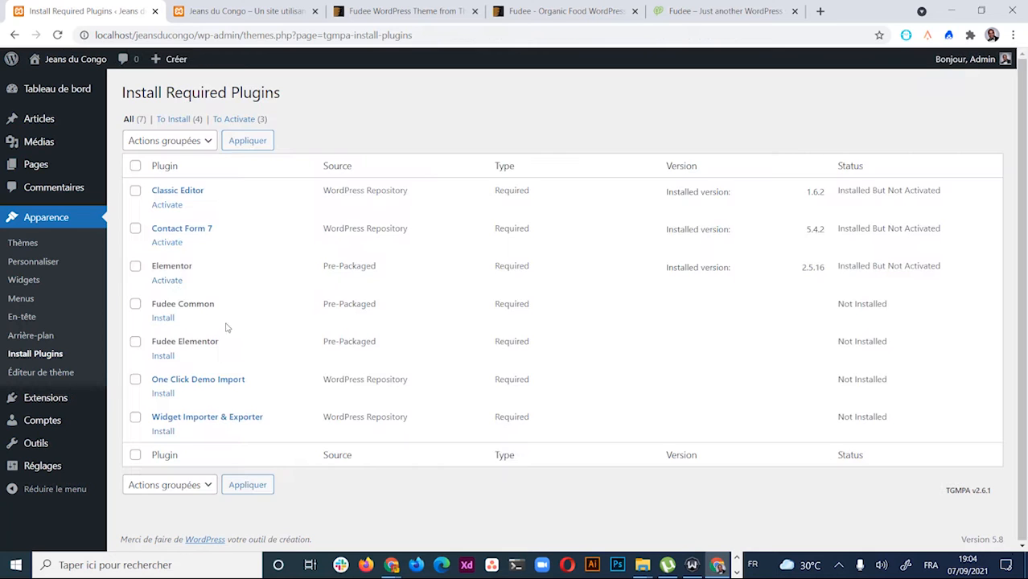
Install the Fudee Common, Fudee Elementor, One Click Demo Import and Widget Importer & Exporter plugins, returning to the required plugins list
{"action": "left_click", "coordinate": [166, 317]}
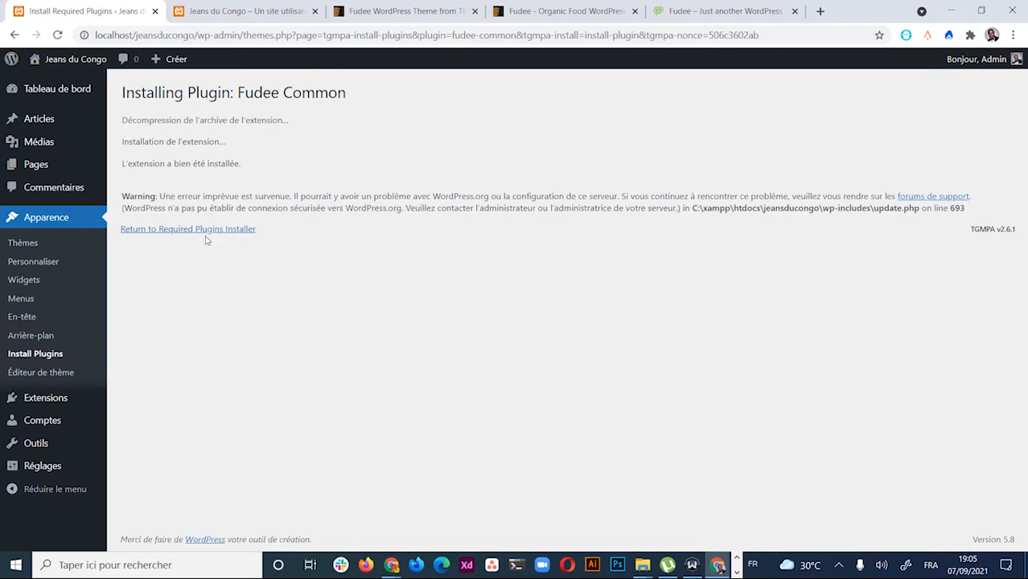
{"action": "left_click", "coordinate": [167, 356]}
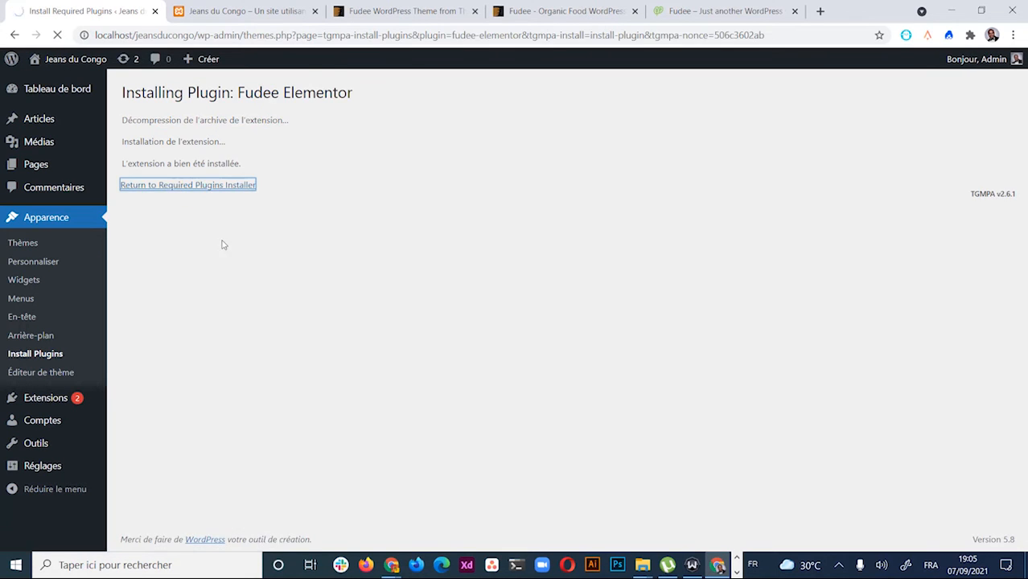
{"action": "left_click", "coordinate": [171, 395]}
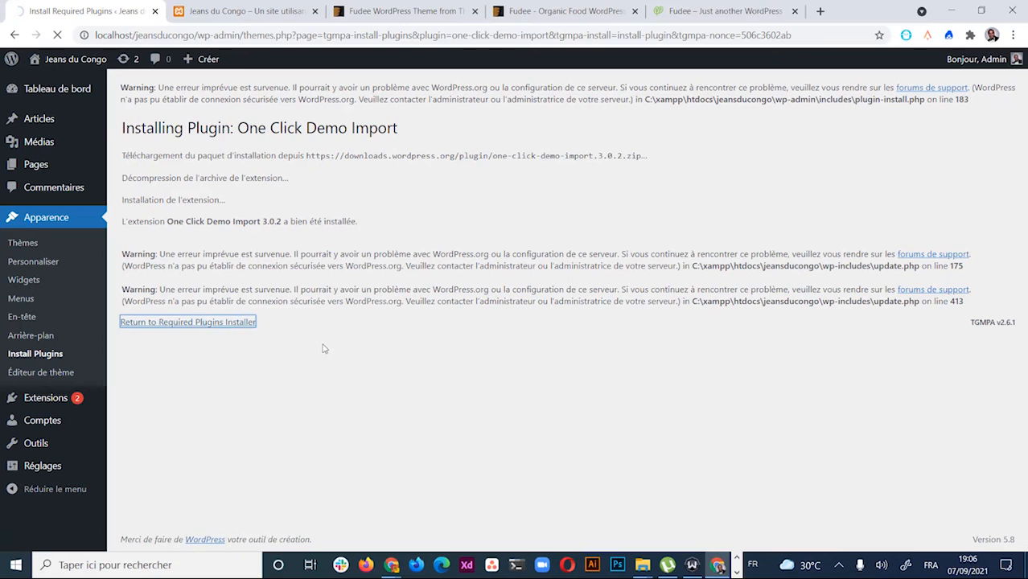
{"action": "left_click", "coordinate": [187, 322]}
{"action": "left_click", "coordinate": [152, 435]}
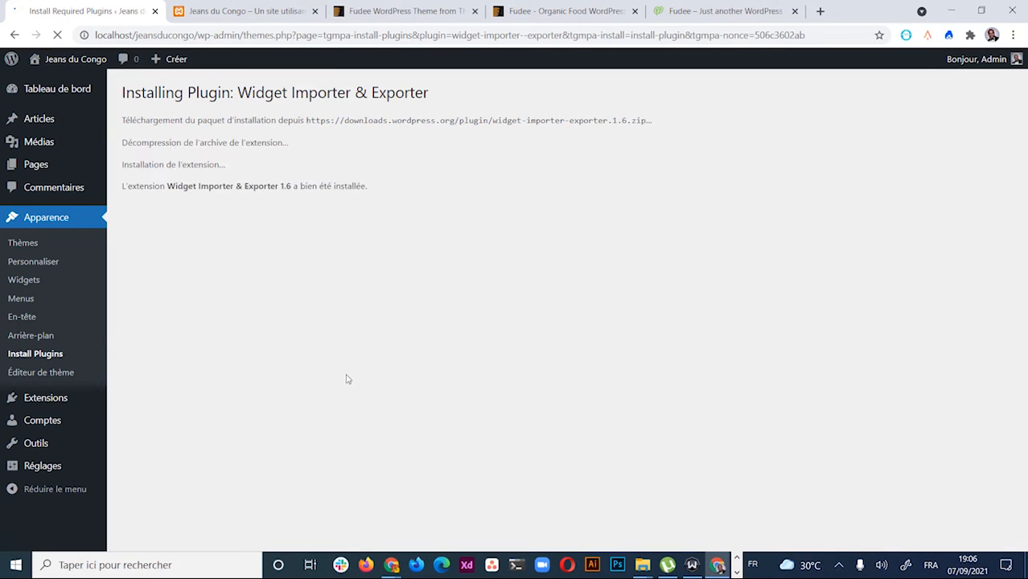
{"action": "left_click", "coordinate": [193, 248]}
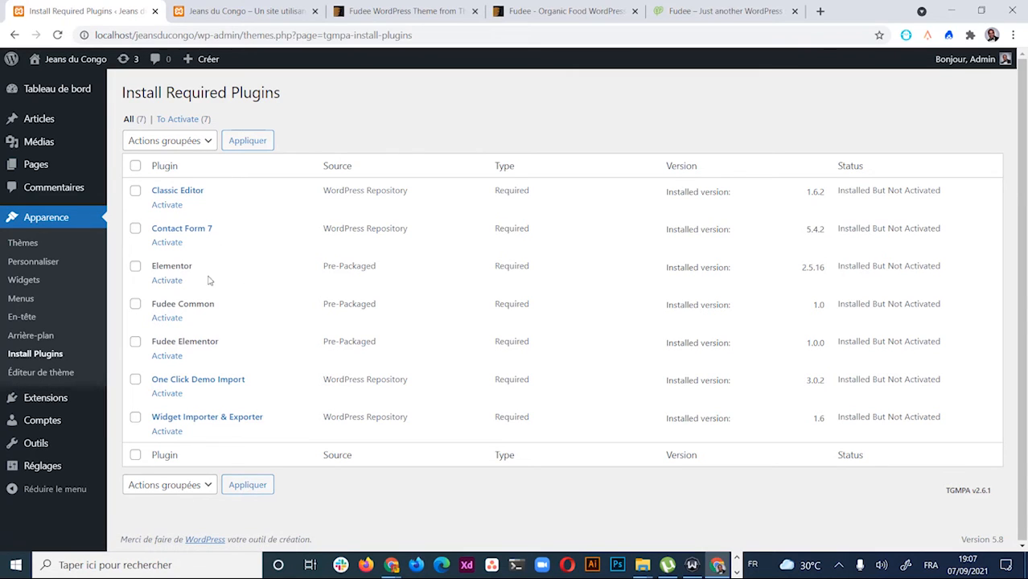
Activate the Classic Editor, Contact Form 7 and Elementor plugins from the required plugins list
{"action": "left_click", "coordinate": [170, 205]}
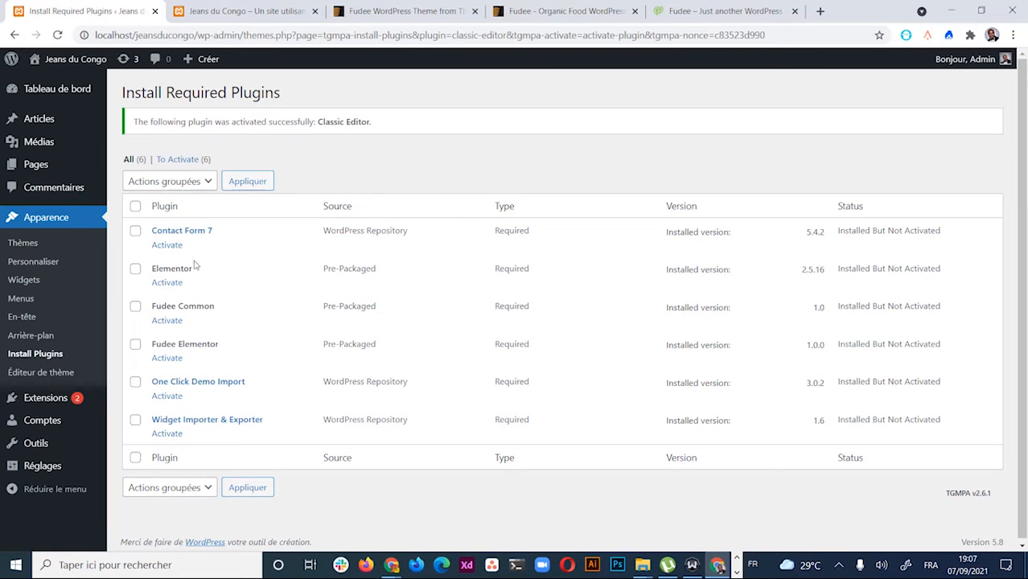
{"action": "left_click", "coordinate": [167, 245]}
{"action": "left_click", "coordinate": [169, 244]}
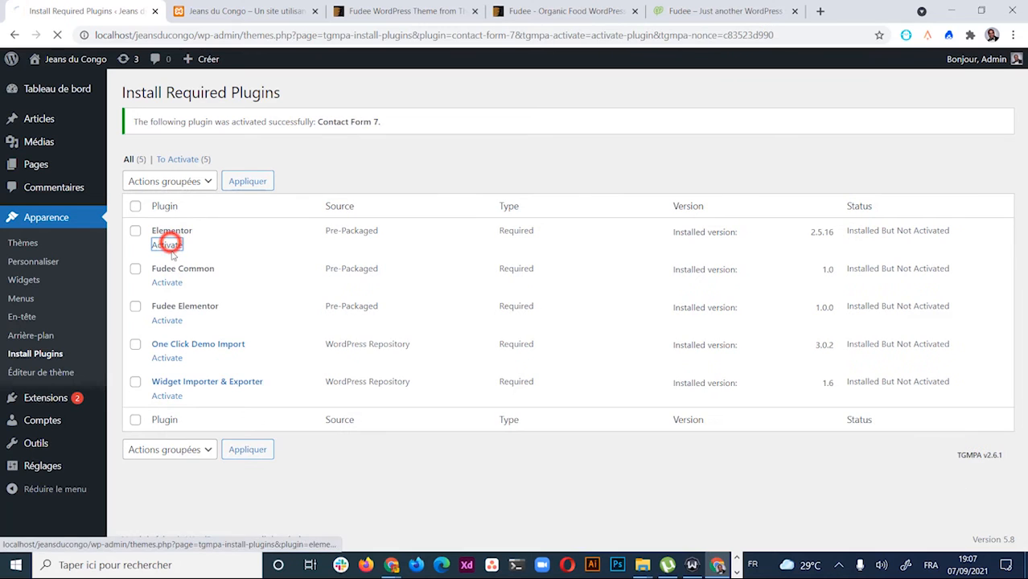
{"action": "left_click", "coordinate": [173, 245]}
Examine Elementor's getting-started page, including its introductory video and first-page options
{"action": "scroll", "coordinate": [551, 310], "scroll_direction": "down", "scroll_amount": 1}
{"action": "scroll", "coordinate": [555, 301], "scroll_direction": "up", "scroll_amount": 1}
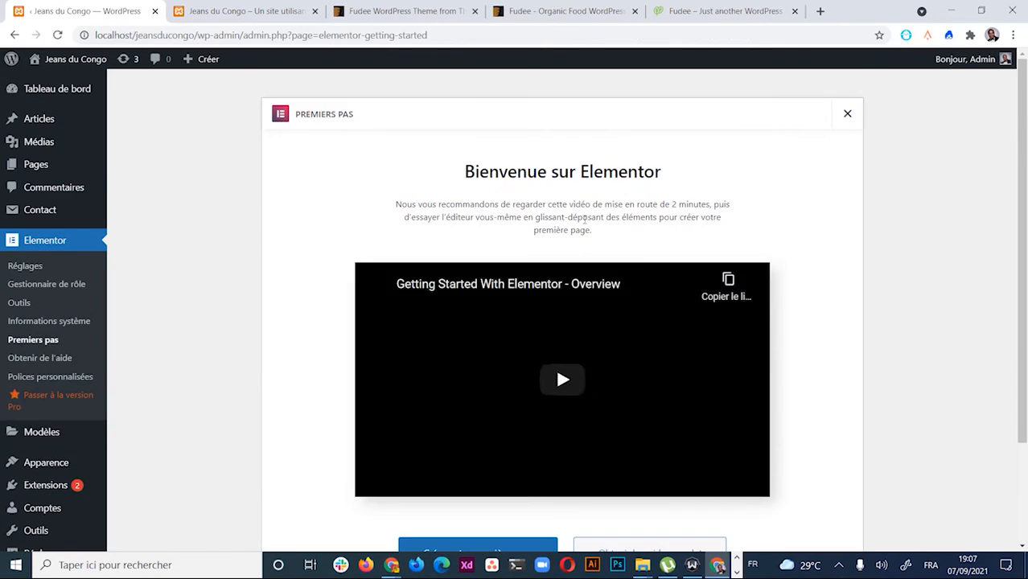
{"action": "scroll", "coordinate": [333, 287], "scroll_direction": "down", "scroll_amount": 2}
{"action": "scroll", "coordinate": [349, 310], "scroll_direction": "up", "scroll_amount": 2}
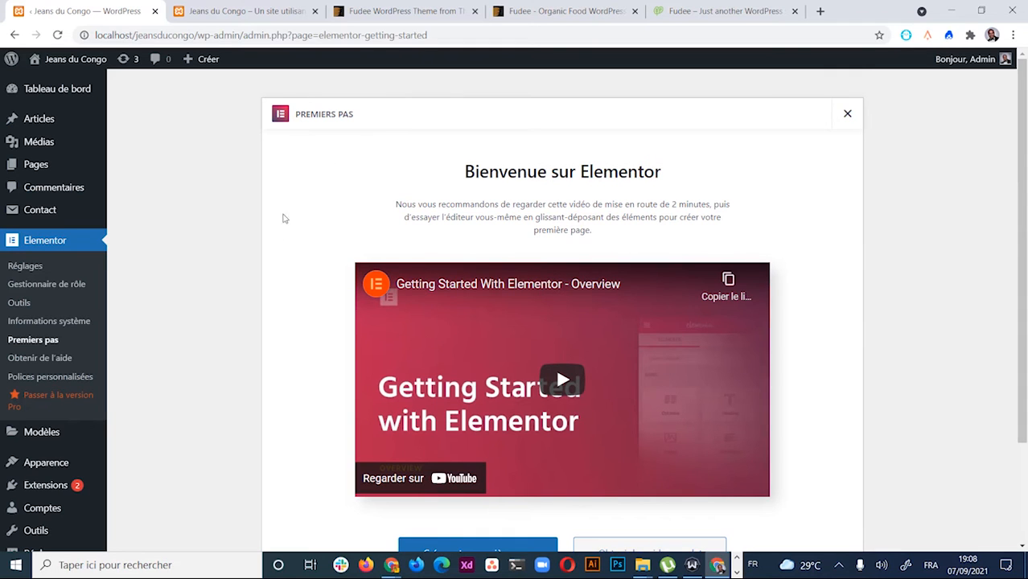
{"action": "scroll", "coordinate": [291, 217], "scroll_direction": "down", "scroll_amount": 2}
{"action": "scroll", "coordinate": [298, 201], "scroll_direction": "up", "scroll_amount": 2}
{"action": "scroll", "coordinate": [782, 208], "scroll_direction": "down", "scroll_amount": 2}
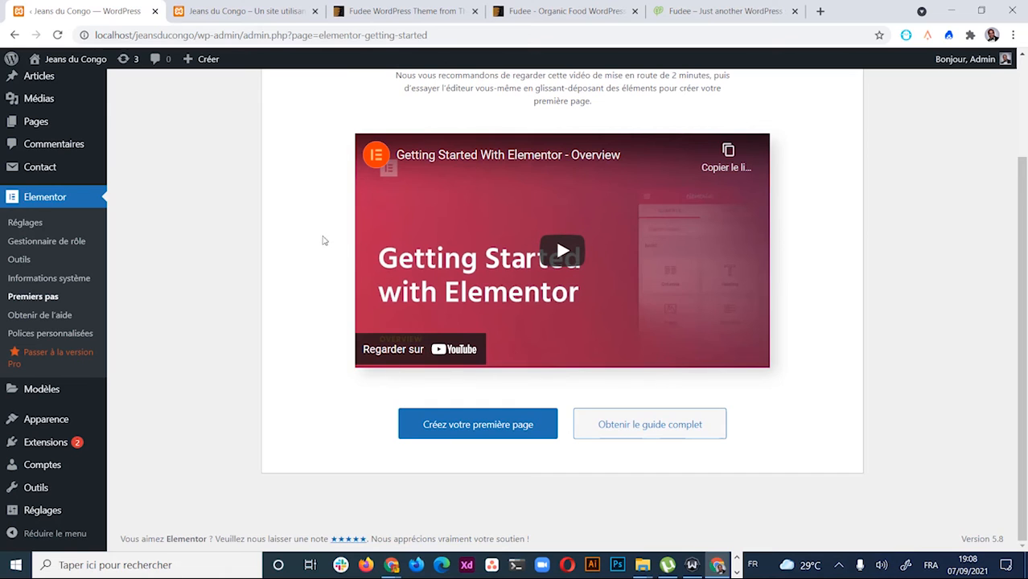
{"action": "scroll", "coordinate": [341, 205], "scroll_direction": "up", "scroll_amount": 2}
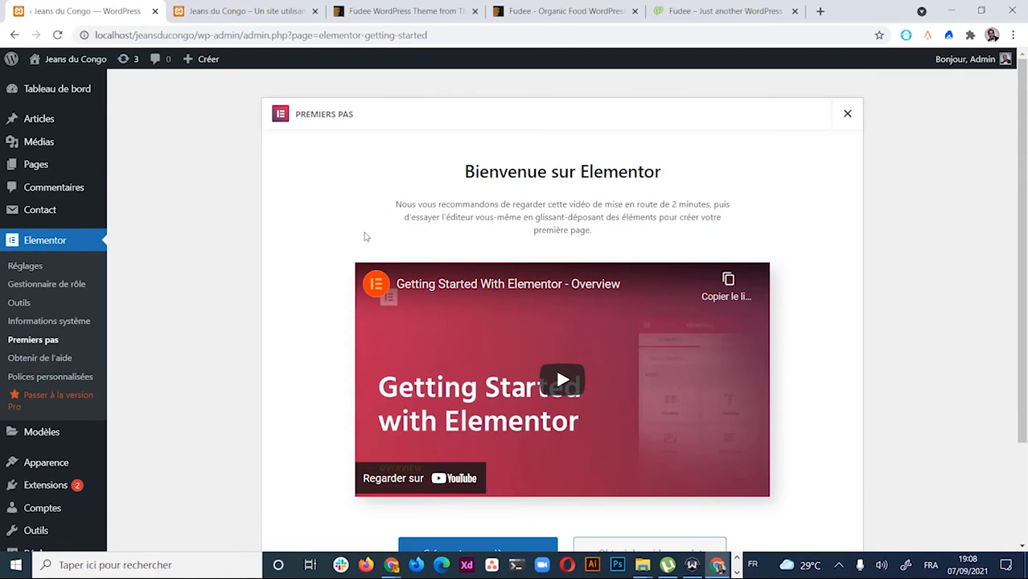
{"action": "scroll", "coordinate": [363, 250], "scroll_direction": "down", "scroll_amount": 2}
{"action": "scroll", "coordinate": [504, 145], "scroll_direction": "up", "scroll_amount": 2}
{"action": "scroll", "coordinate": [298, 374], "scroll_direction": "down", "scroll_amount": 3}
Return to the required plugins list and activate Fudee Common, Fudee Elementor, One Click Demo Import and Widget Importer & Exporter
{"action": "mouse_move", "coordinate": [58, 425]}
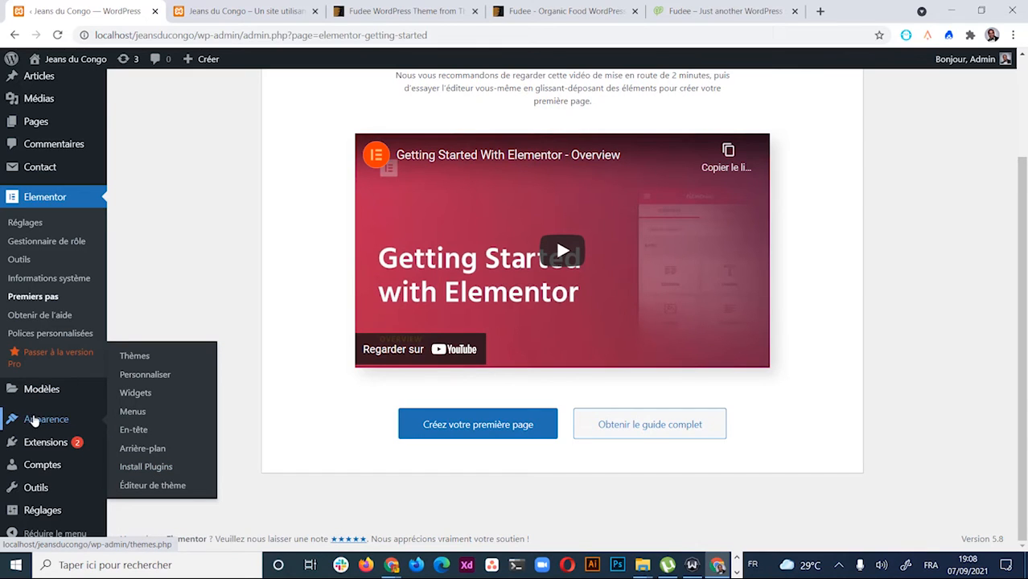
{"action": "left_click", "coordinate": [141, 469]}
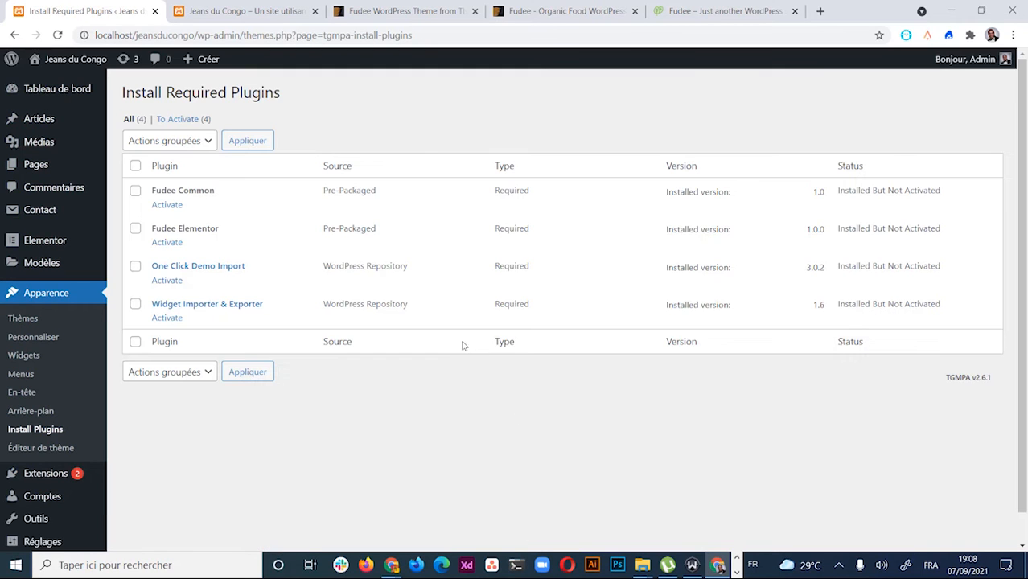
{"action": "left_click", "coordinate": [170, 204]}
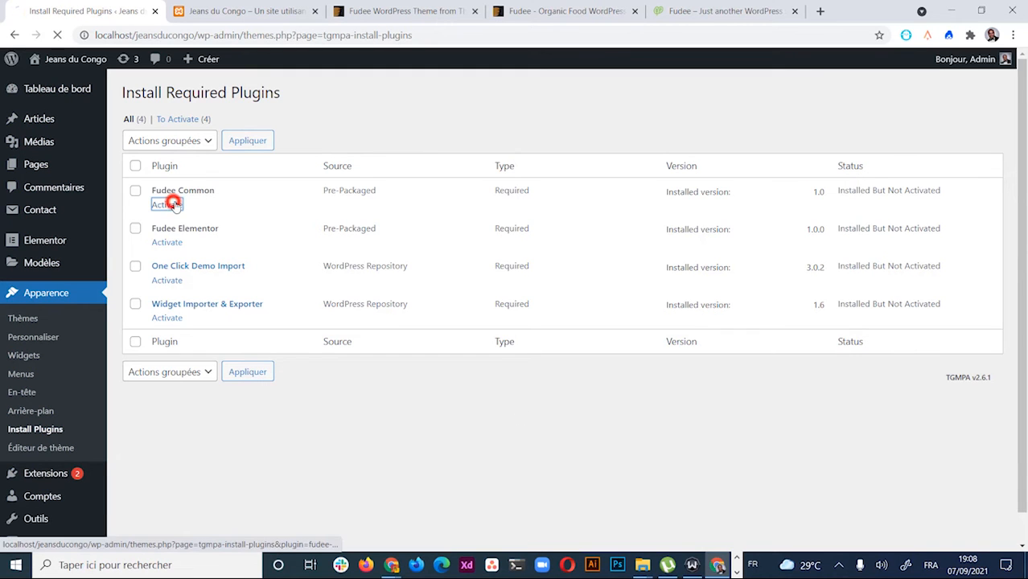
{"action": "left_click", "coordinate": [171, 245]}
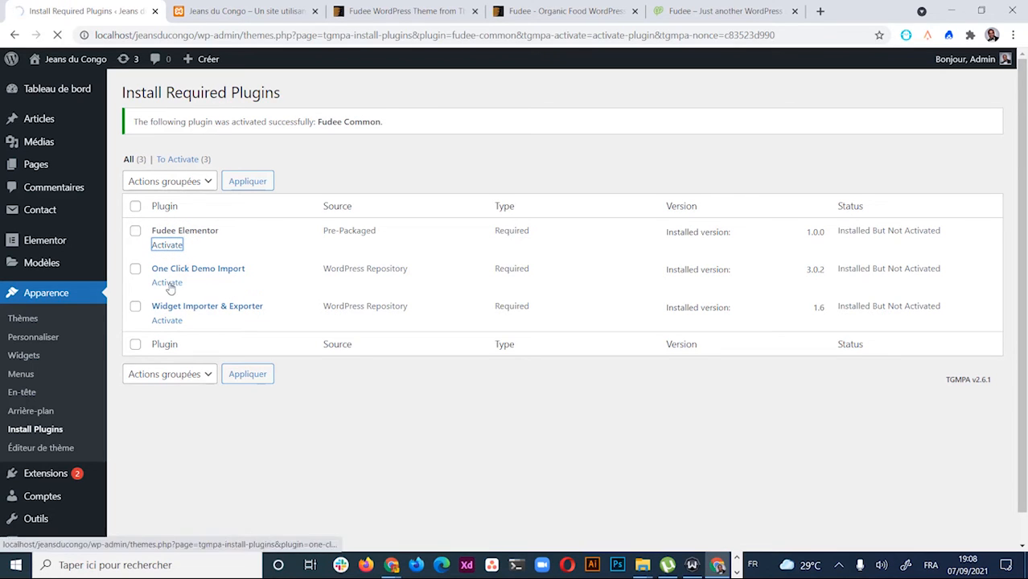
{"action": "left_click", "coordinate": [173, 245]}
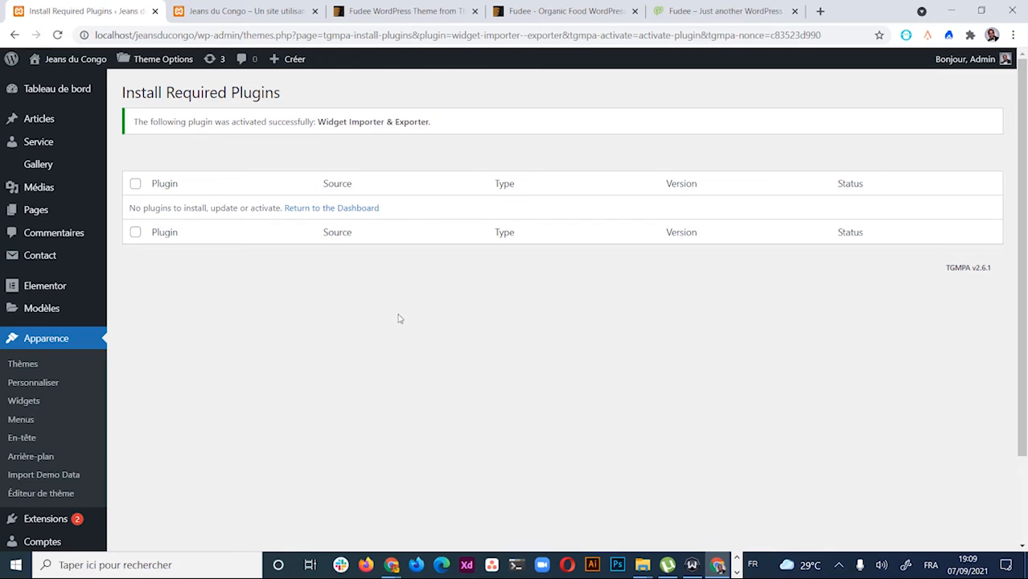
Review the WordPress admin menu after the plugin activation and reload the Jeans du Congo home page
{"action": "scroll", "coordinate": [422, 290], "scroll_direction": "down", "scroll_amount": 3}
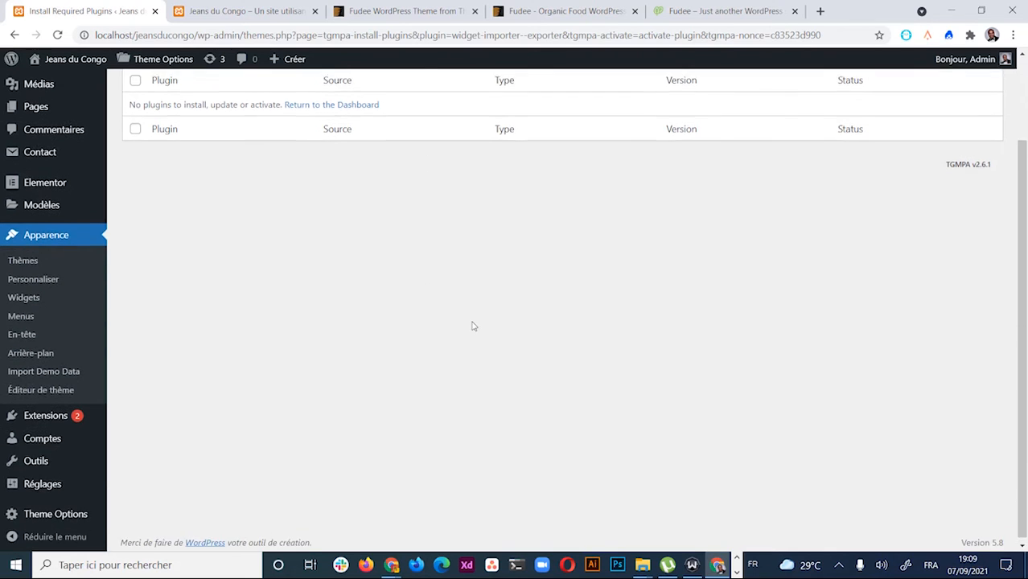
{"action": "scroll", "coordinate": [482, 326], "scroll_direction": "up", "scroll_amount": 3}
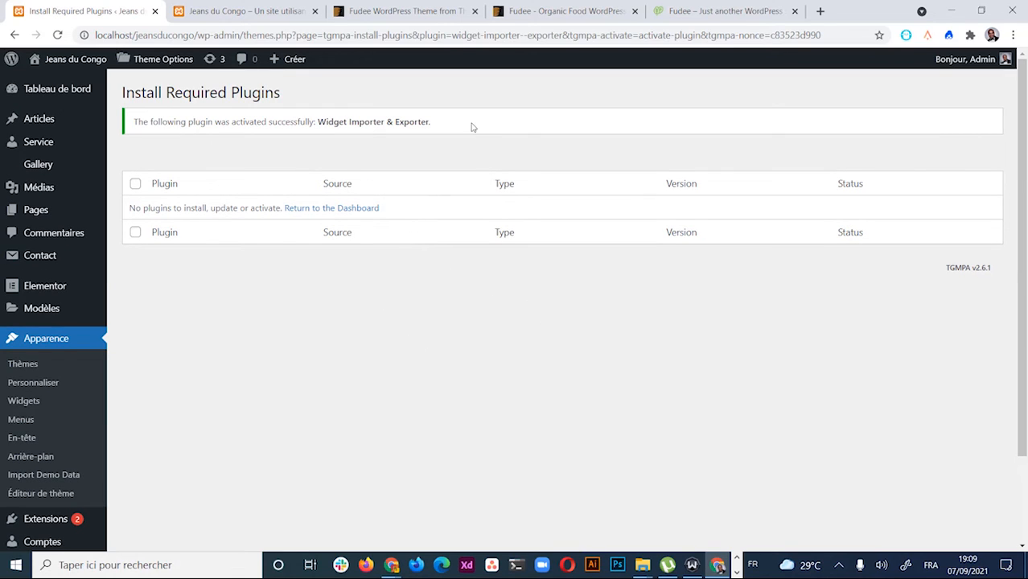
{"action": "scroll", "coordinate": [483, 241], "scroll_direction": "down", "scroll_amount": 3}
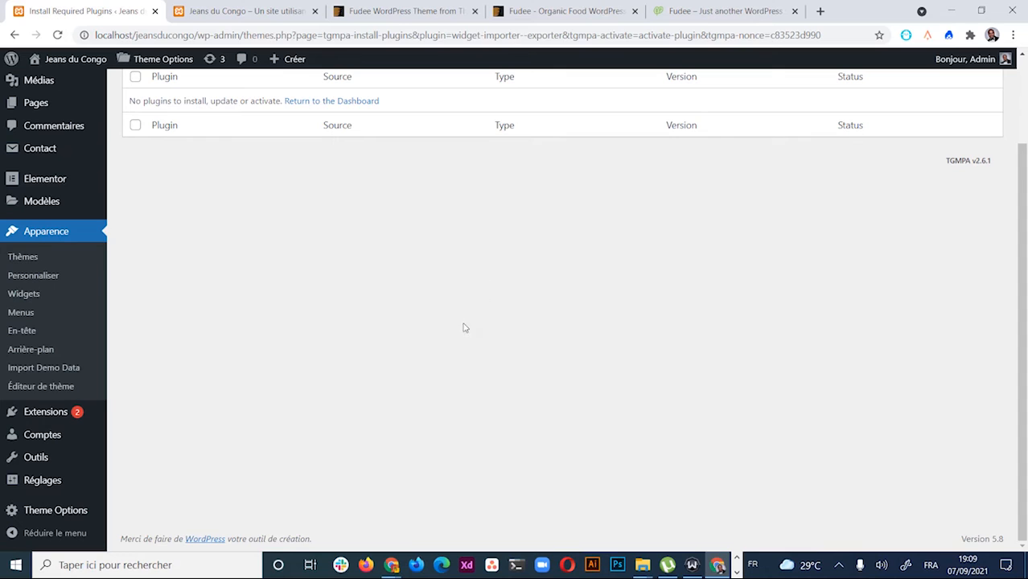
{"action": "scroll", "coordinate": [523, 299], "scroll_direction": "up", "scroll_amount": 3}
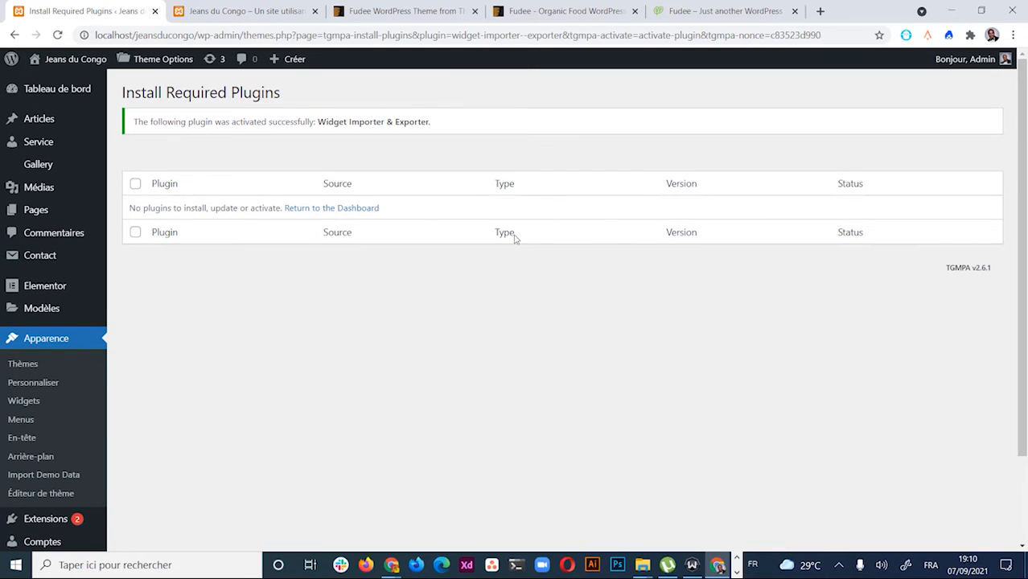
{"action": "left_click", "coordinate": [254, 10]}
{"action": "left_click", "coordinate": [58, 35]}
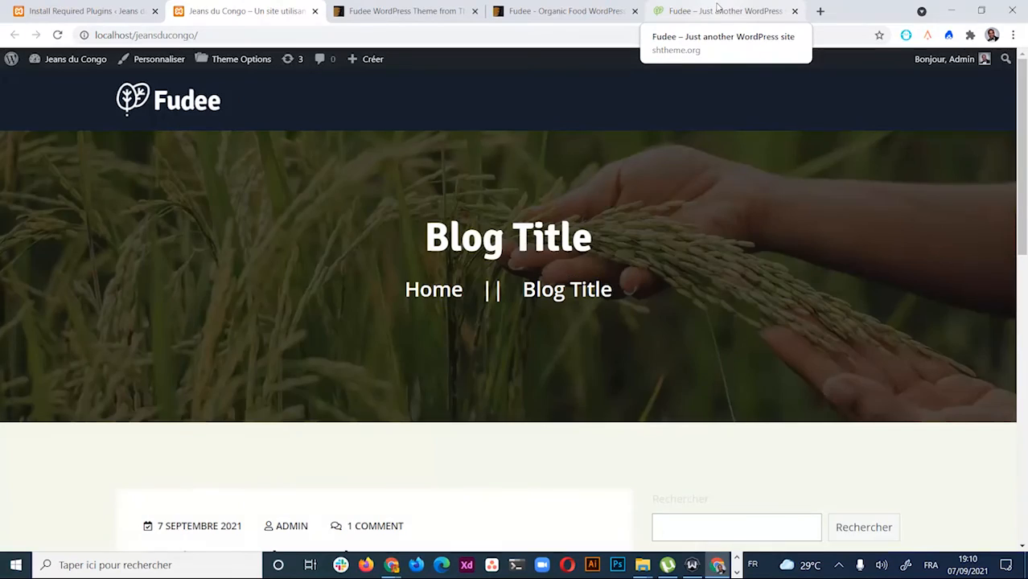
Examine the Fudee demo's hero, services and About Us sections and compare them with the Jeans du Congo home page
{"action": "left_click", "coordinate": [717, 8]}
{"action": "scroll", "coordinate": [457, 277], "scroll_direction": "down", "scroll_amount": 1}
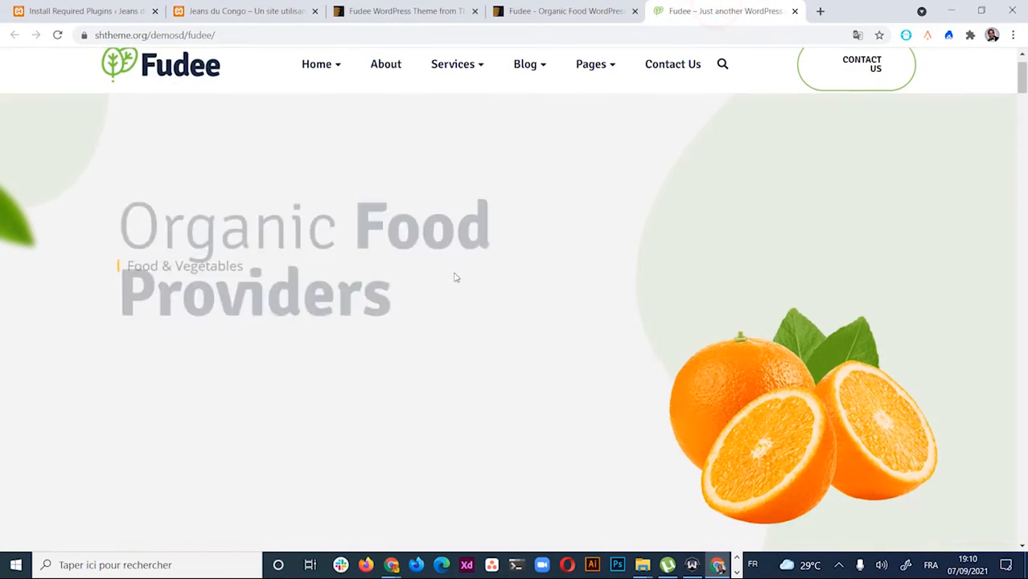
{"action": "scroll", "coordinate": [507, 272], "scroll_direction": "up", "scroll_amount": 1}
{"action": "scroll", "coordinate": [421, 277], "scroll_direction": "down", "scroll_amount": 10}
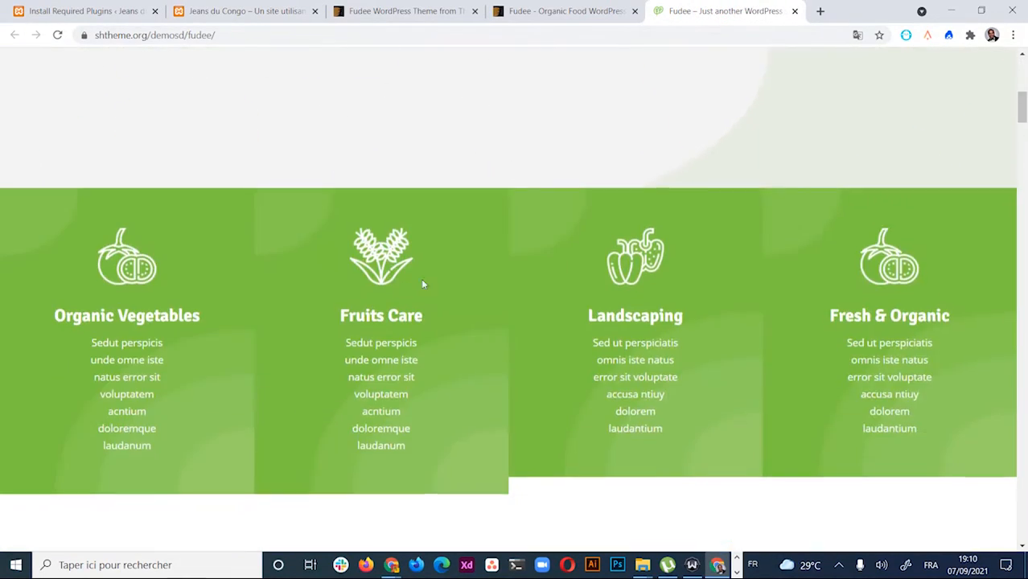
{"action": "scroll", "coordinate": [487, 278], "scroll_direction": "down", "scroll_amount": 3}
{"action": "scroll", "coordinate": [486, 274], "scroll_direction": "up", "scroll_amount": 10}
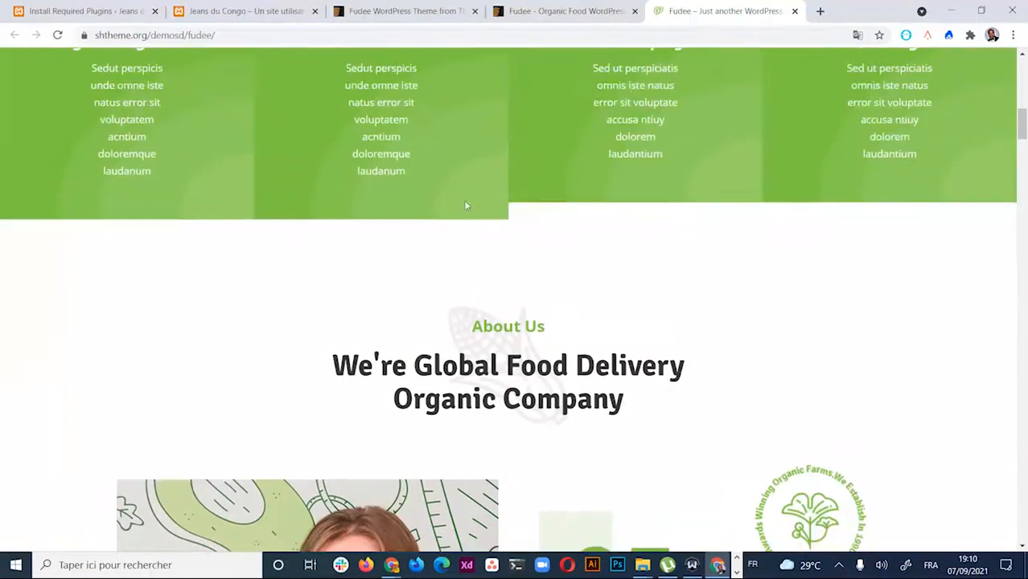
{"action": "left_click", "coordinate": [200, 8]}
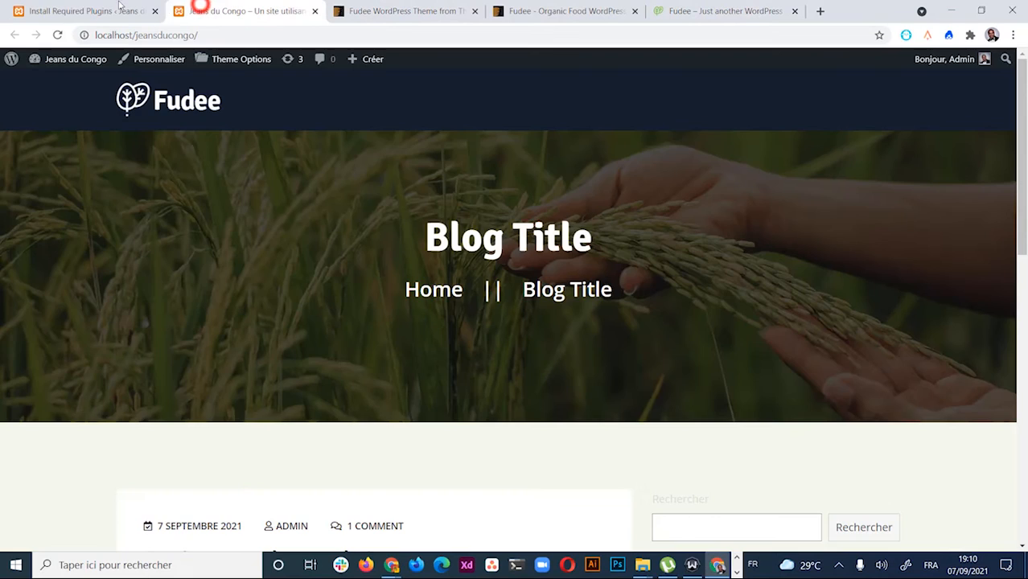
Return to the required plugins page and check the Service and Gallery entries in the admin menu
{"action": "left_click", "coordinate": [88, 9]}
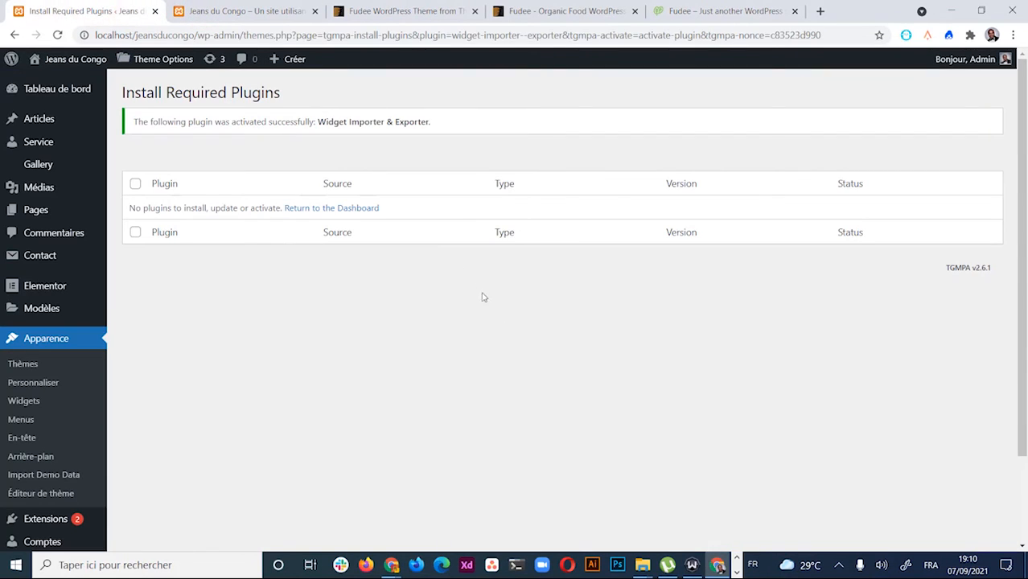
{"action": "scroll", "coordinate": [399, 299], "scroll_direction": "down", "scroll_amount": 2}
{"action": "scroll", "coordinate": [378, 306], "scroll_direction": "up", "scroll_amount": 2}
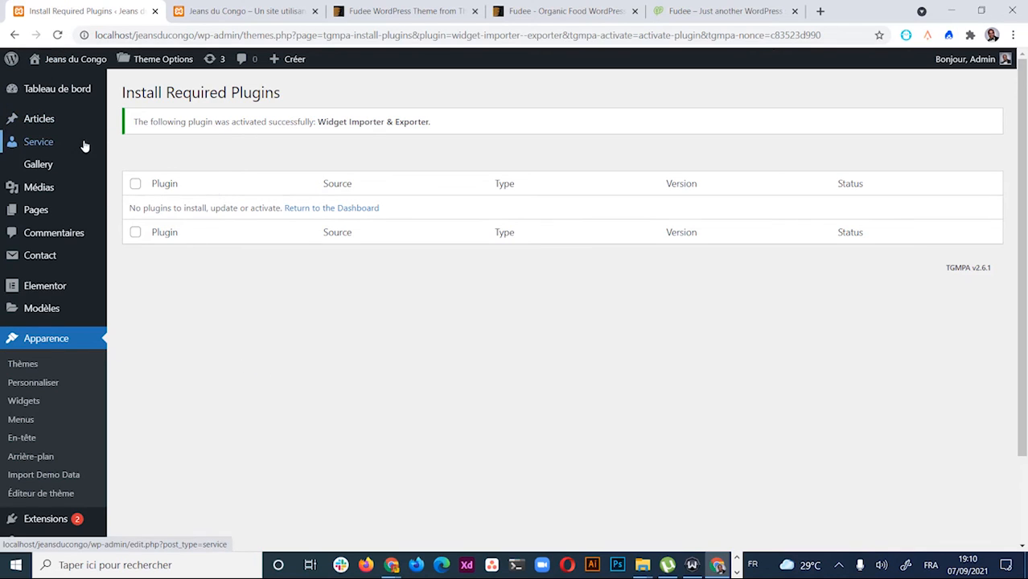
{"action": "mouse_move", "coordinate": [48, 165]}
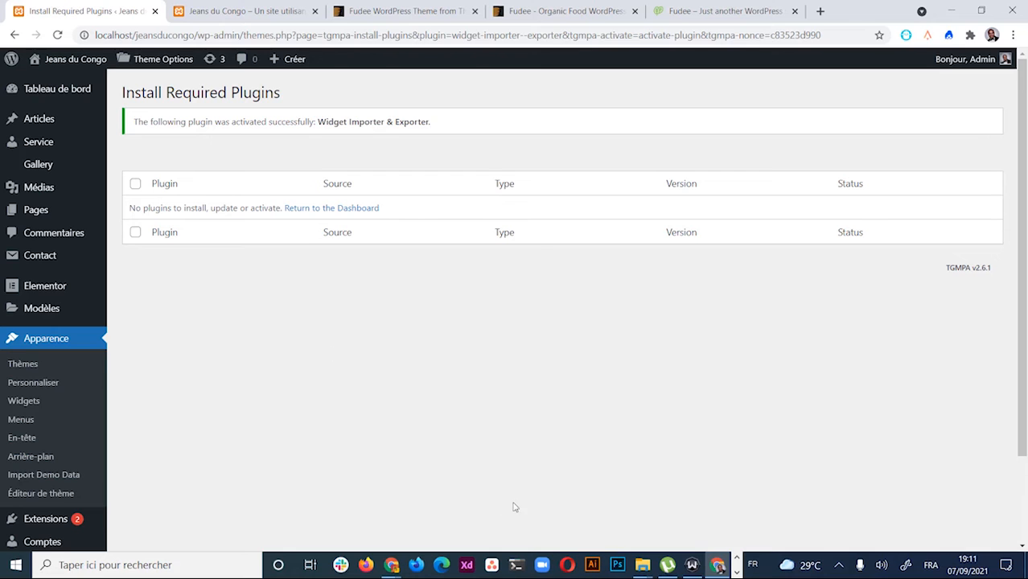
Switch to File Explorer and select the documentation folder in fudee_package
{"action": "key", "text": "alt+Tab"}
{"action": "key", "text": "Tab"}
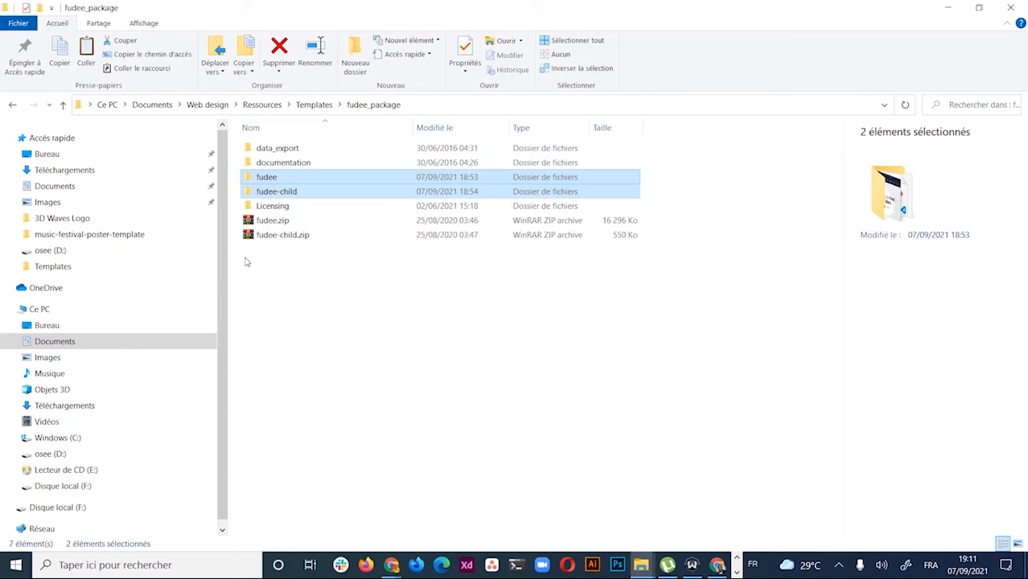
{"action": "left_click", "coordinate": [306, 162]}
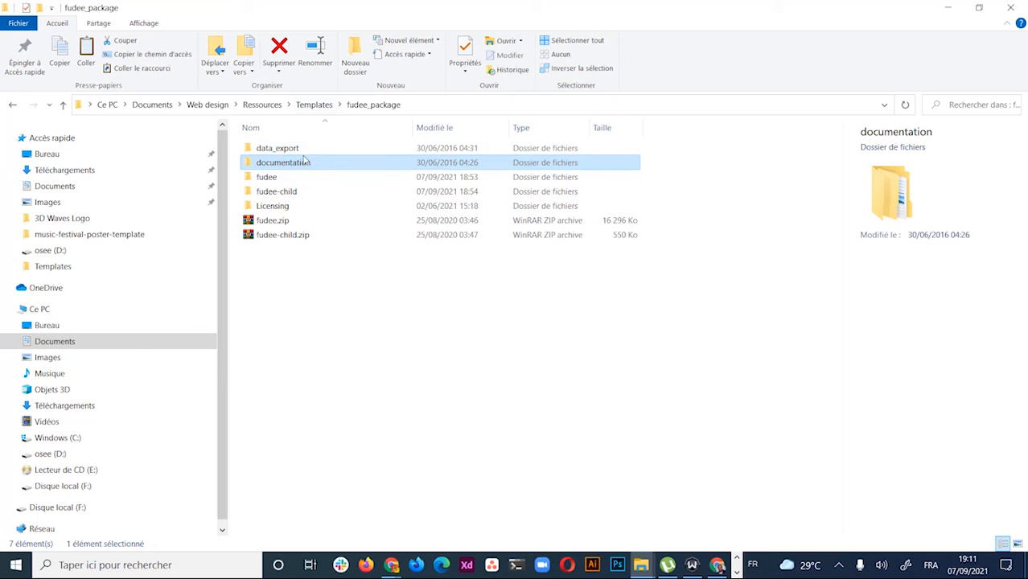
Open the doc-fudee folder inside the documentation folder to look at the theme's documentation files
{"action": "double_click", "coordinate": [288, 162]}
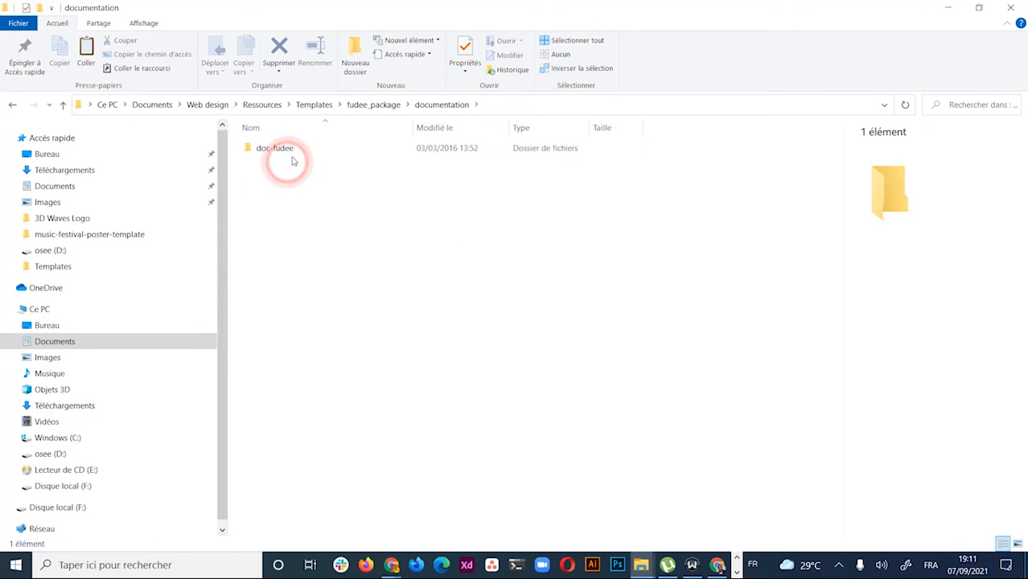
{"action": "left_click", "coordinate": [298, 153]}
{"action": "double_click", "coordinate": [296, 151]}
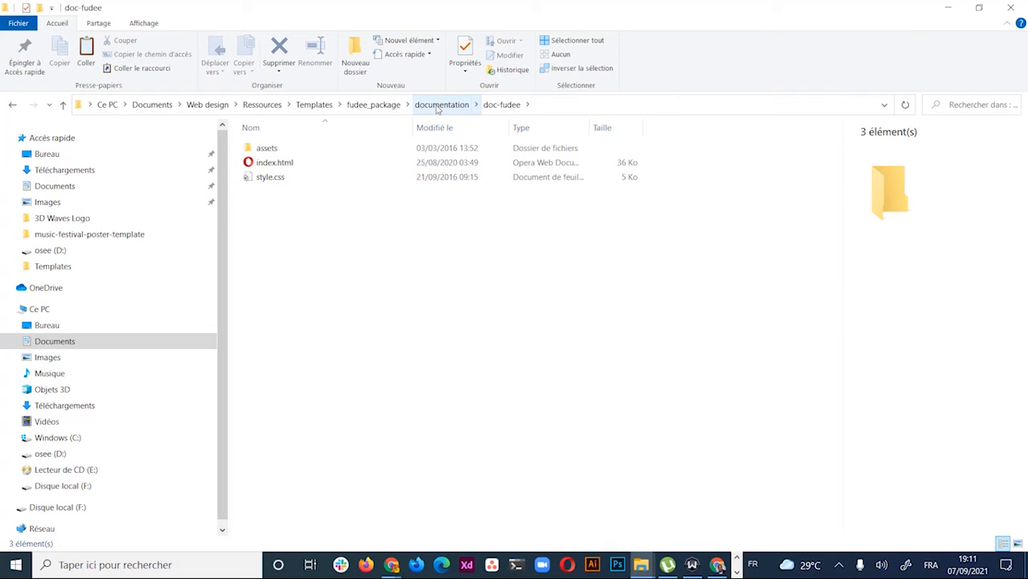
Switch back to the WordPress admin in the browser, open the Import Demo Data page and look it over
{"action": "key", "text": "alt+Tab"}
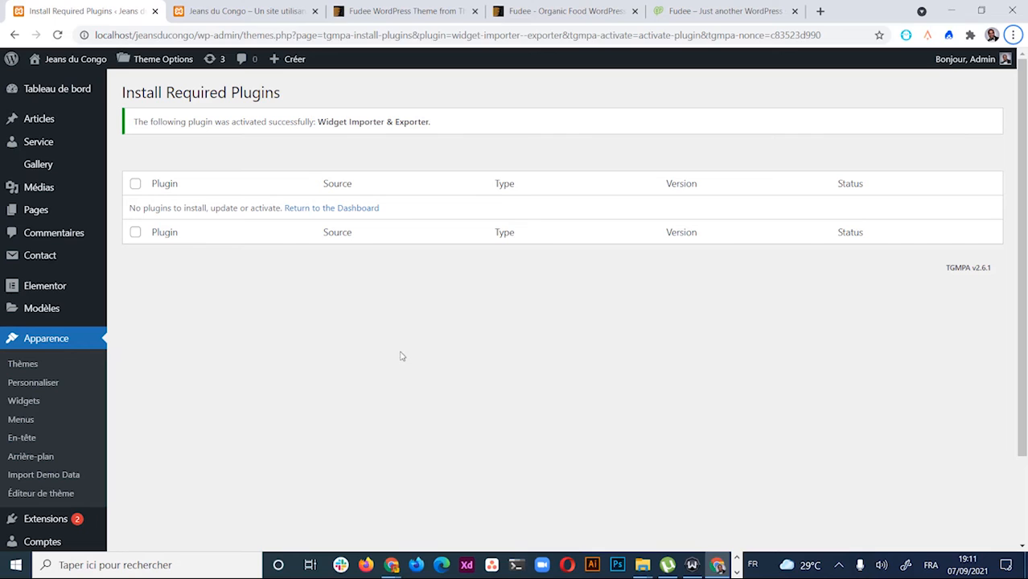
{"action": "mouse_move", "coordinate": [154, 58]}
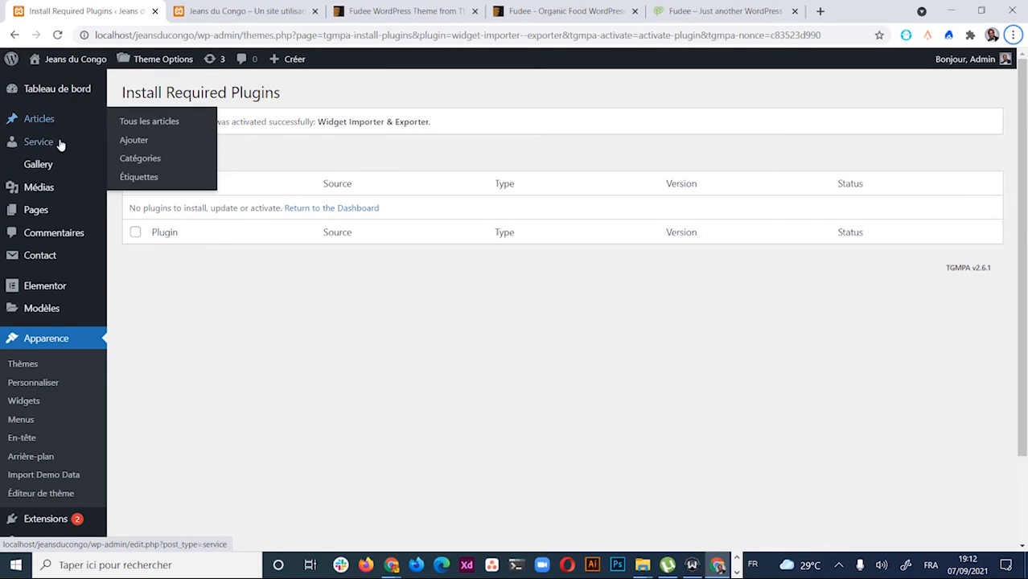
{"action": "scroll", "coordinate": [62, 149], "scroll_direction": "down", "scroll_amount": 1}
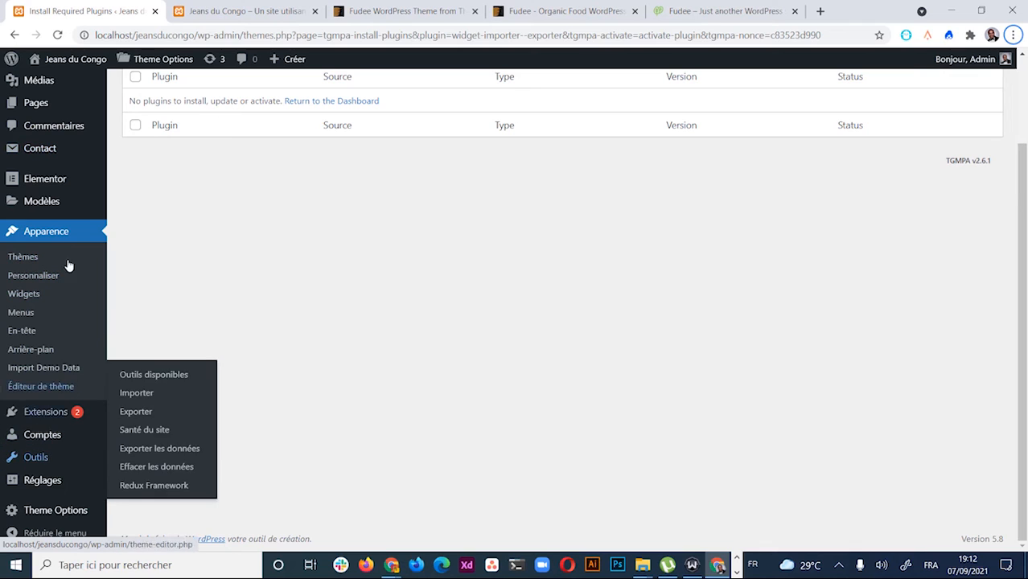
{"action": "scroll", "coordinate": [68, 242], "scroll_direction": "up", "scroll_amount": 1}
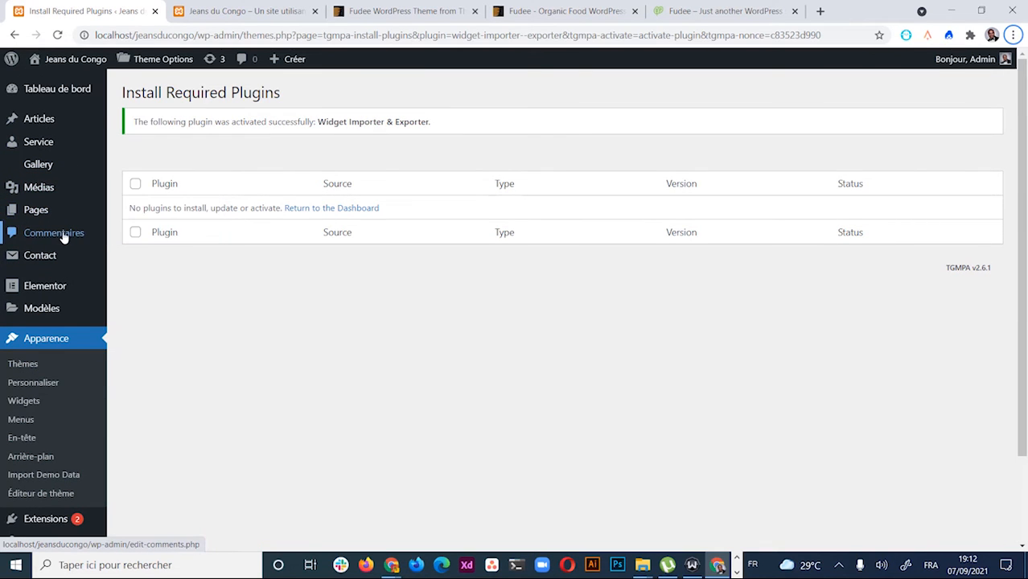
{"action": "mouse_move", "coordinate": [30, 142]}
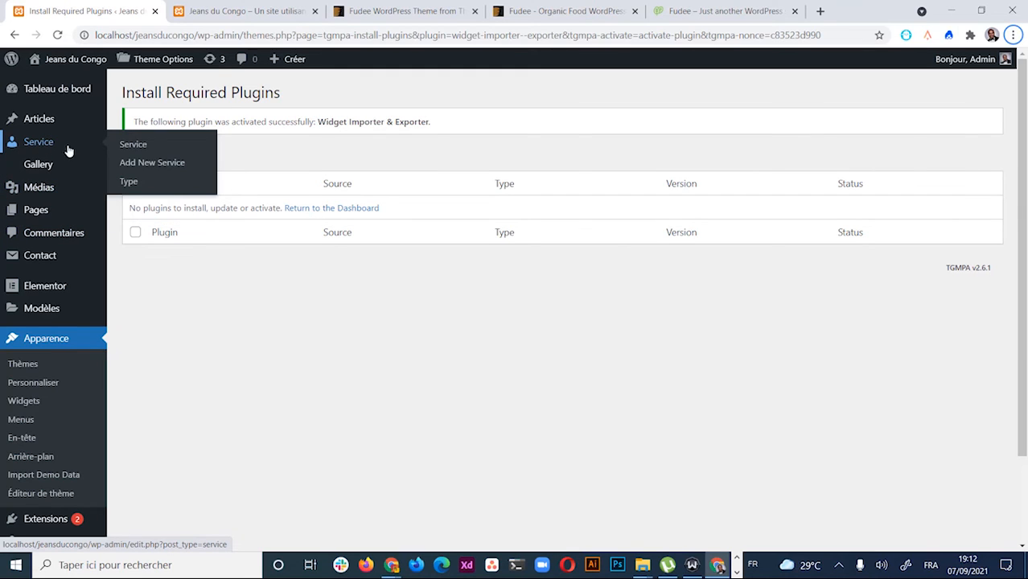
{"action": "scroll", "coordinate": [28, 193], "scroll_direction": "down", "scroll_amount": 2}
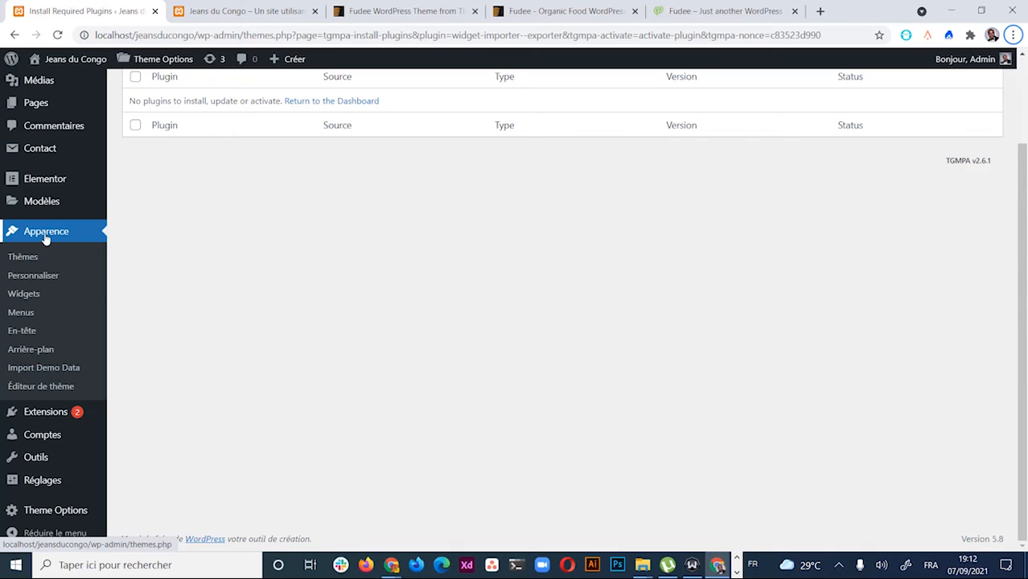
{"action": "left_click", "coordinate": [47, 370]}
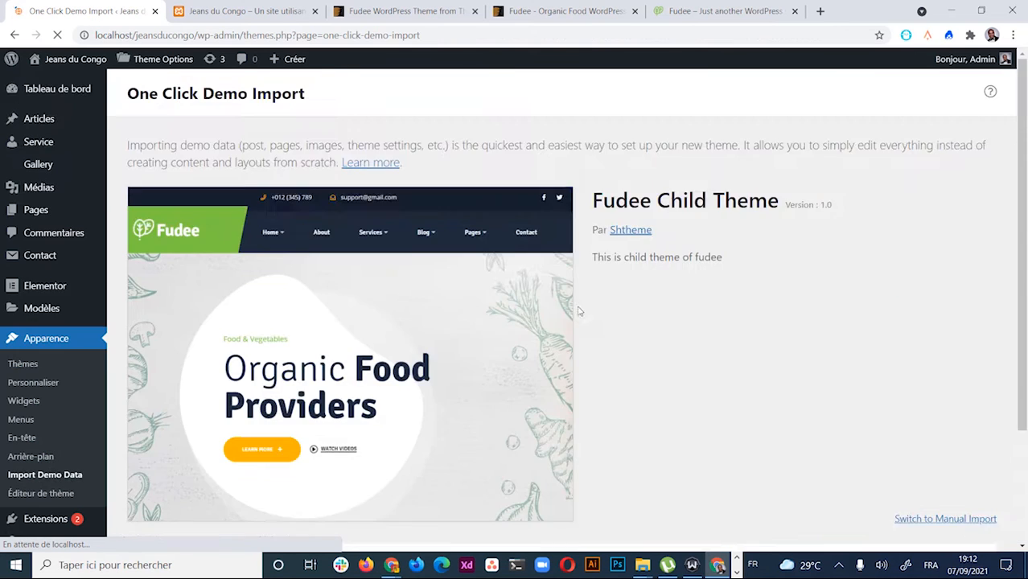
{"action": "scroll", "coordinate": [441, 369], "scroll_direction": "down", "scroll_amount": 3}
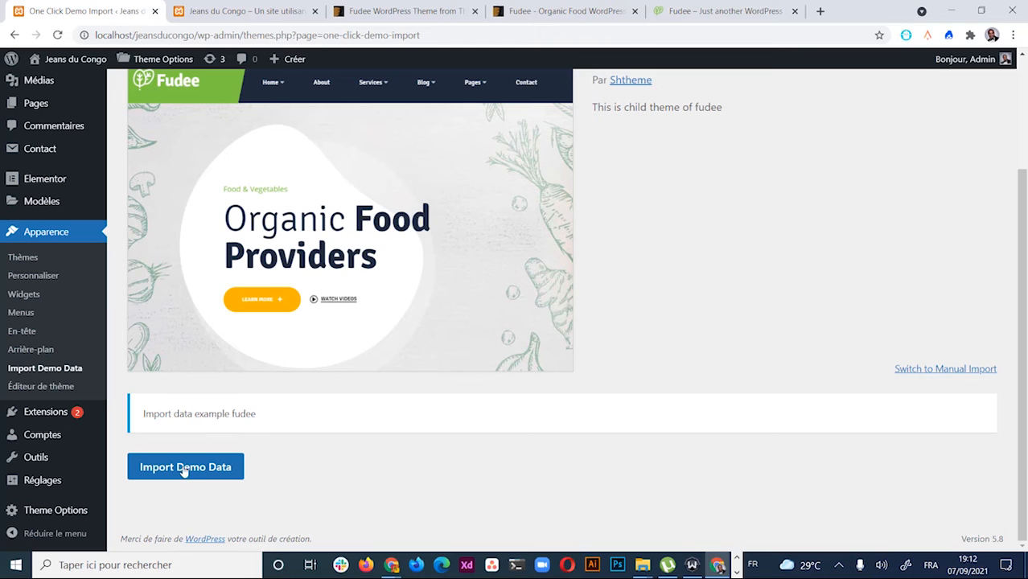
{"action": "scroll", "coordinate": [622, 405], "scroll_direction": "up", "scroll_amount": 3}
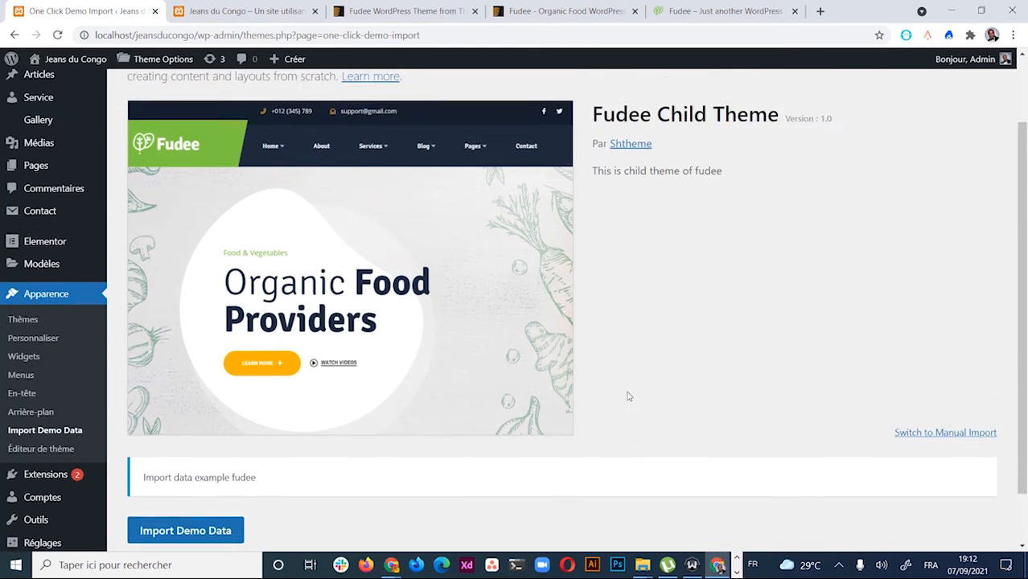
{"action": "scroll", "coordinate": [606, 390], "scroll_direction": "down", "scroll_amount": 3}
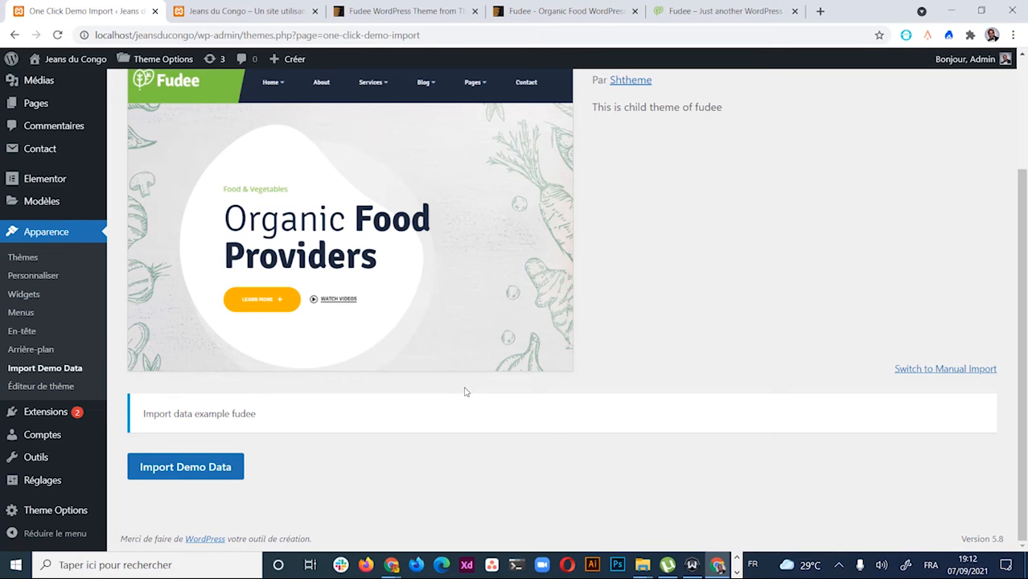
Switch to File Explorer, inspect the contents of data_export in fudee_package, and return to the package folder
{"action": "key", "text": "alt+Tab"}
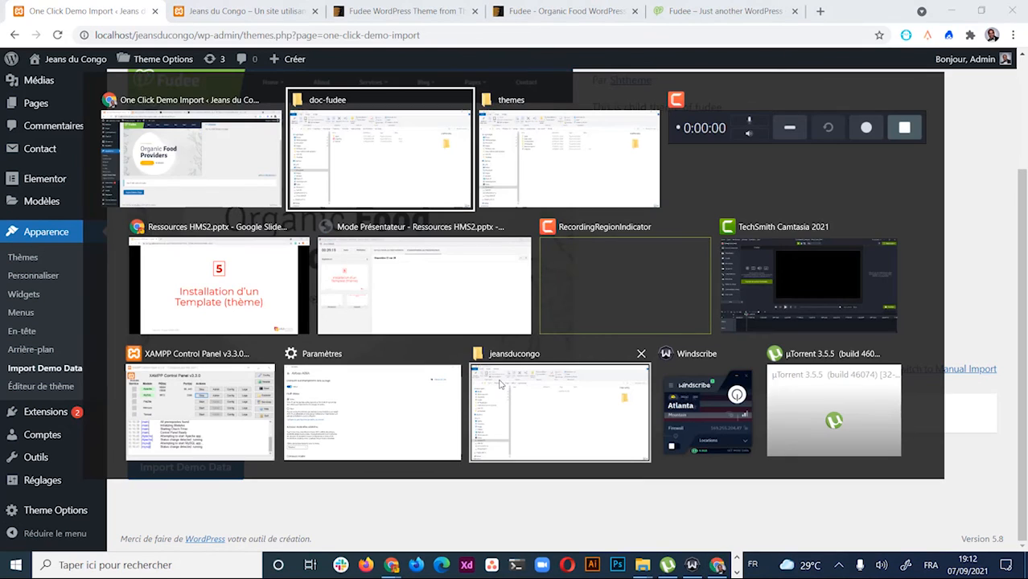
{"action": "key", "text": "alt+Tab"}
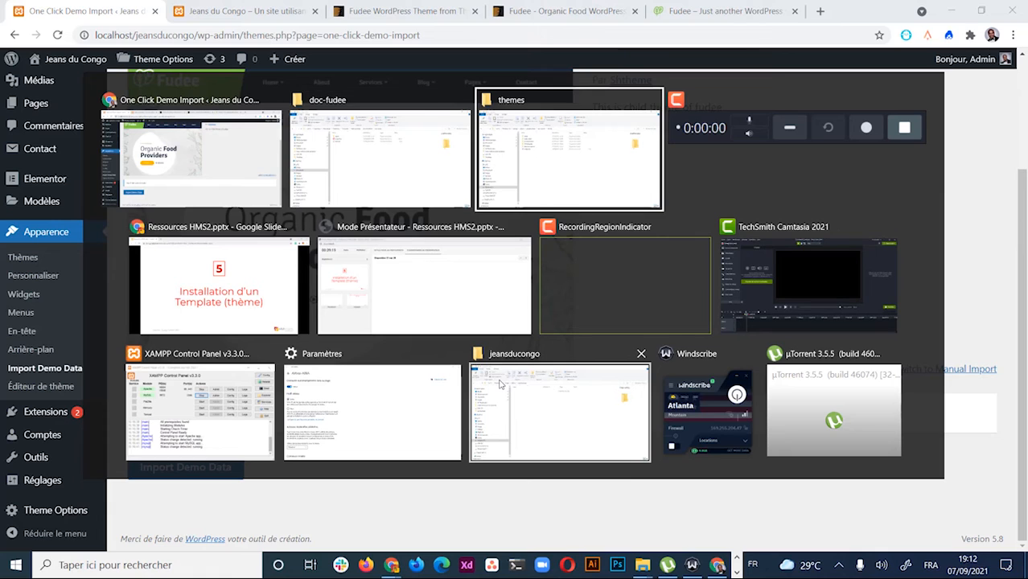
{"action": "left_click", "coordinate": [396, 177]}
{"action": "left_click", "coordinate": [377, 107]}
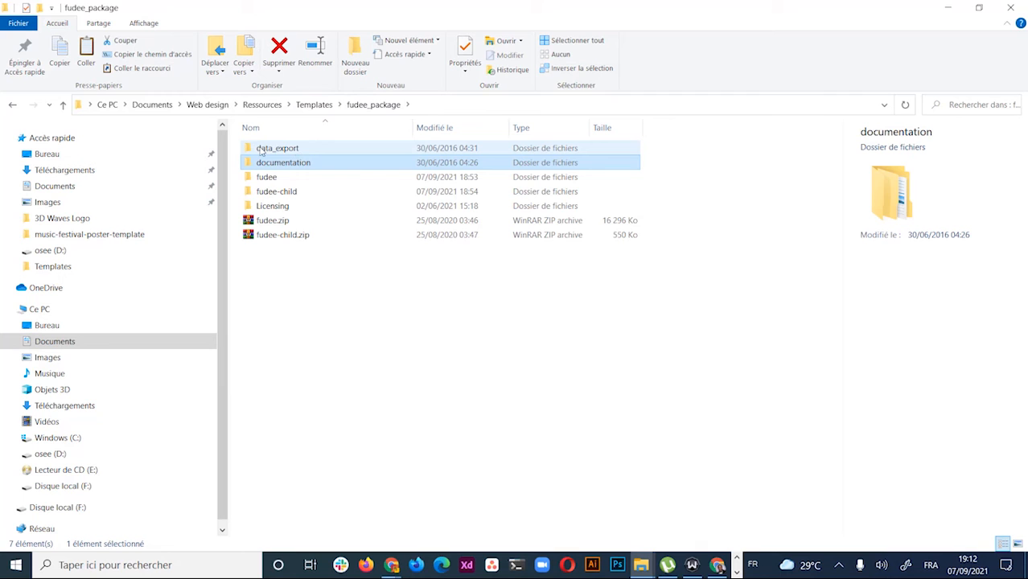
{"action": "left_click", "coordinate": [283, 148]}
{"action": "double_click", "coordinate": [315, 148]}
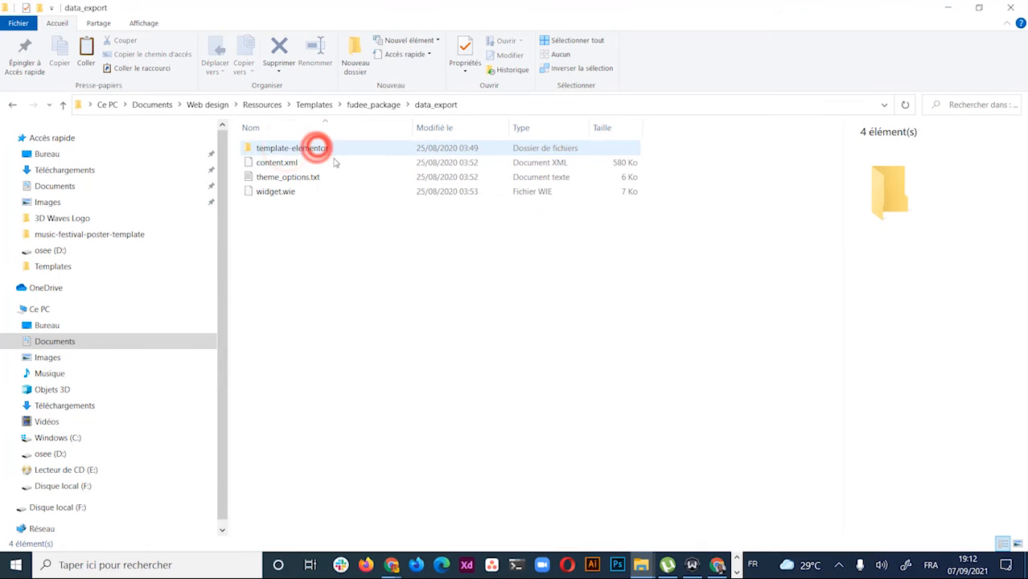
{"action": "left_click", "coordinate": [375, 105]}
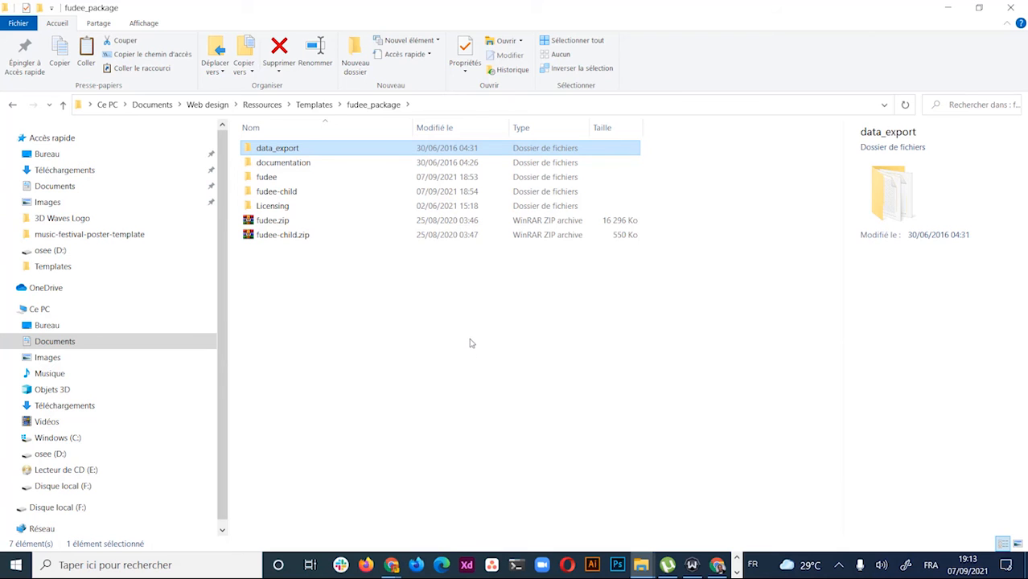
Return to One Click Demo Import in the browser and proceed to the Fudee demo data import
{"action": "key", "text": "alt+Tab"}
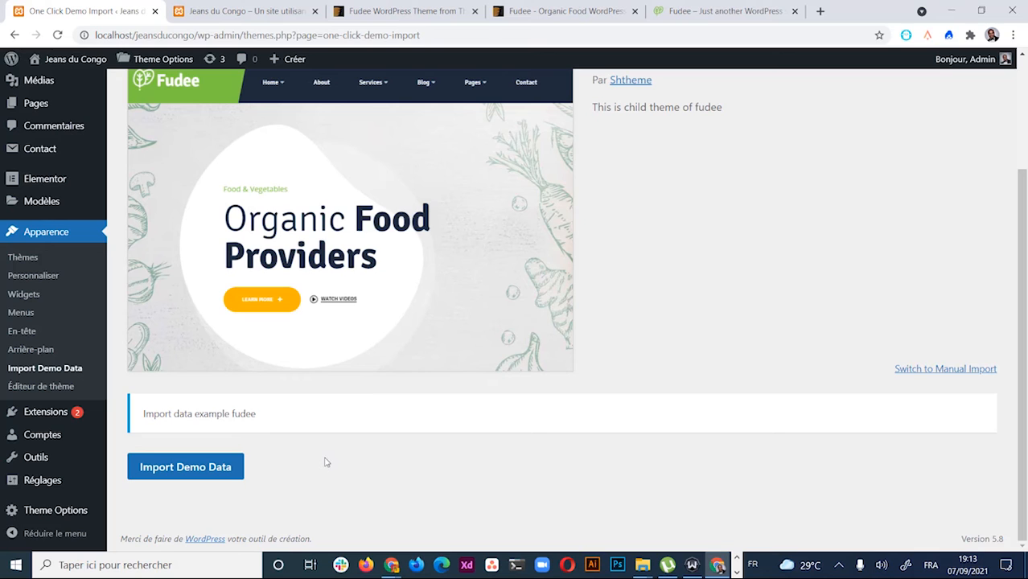
{"action": "scroll", "coordinate": [368, 397], "scroll_direction": "up", "scroll_amount": 1}
{"action": "scroll", "coordinate": [466, 350], "scroll_direction": "down", "scroll_amount": 1}
{"action": "scroll", "coordinate": [413, 428], "scroll_direction": "up", "scroll_amount": 2}
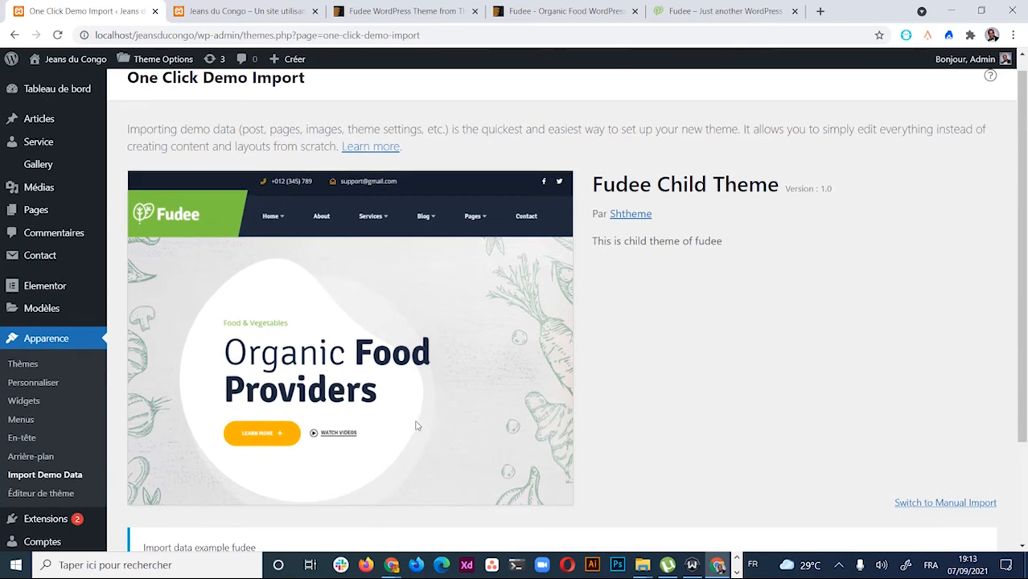
{"action": "scroll", "coordinate": [459, 417], "scroll_direction": "down", "scroll_amount": 1}
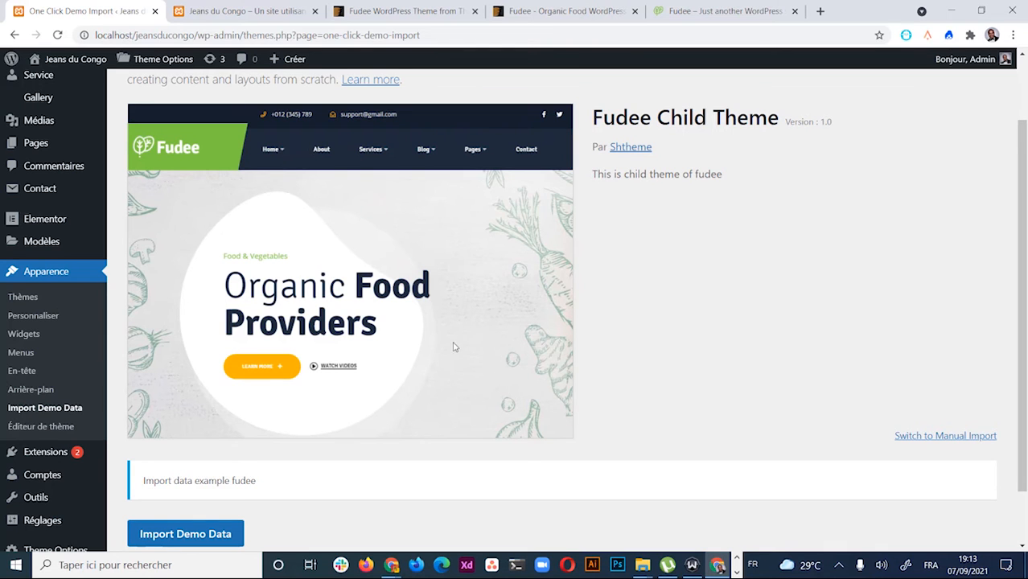
{"action": "scroll", "coordinate": [512, 339], "scroll_direction": "up", "scroll_amount": 1}
{"action": "scroll", "coordinate": [470, 348], "scroll_direction": "down", "scroll_amount": 2}
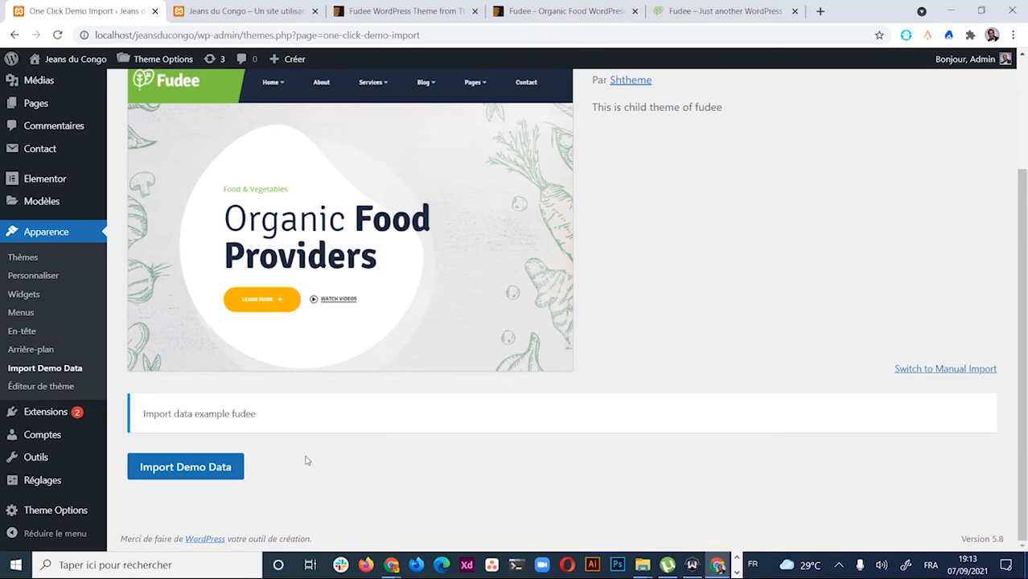
{"action": "left_click", "coordinate": [200, 473]}
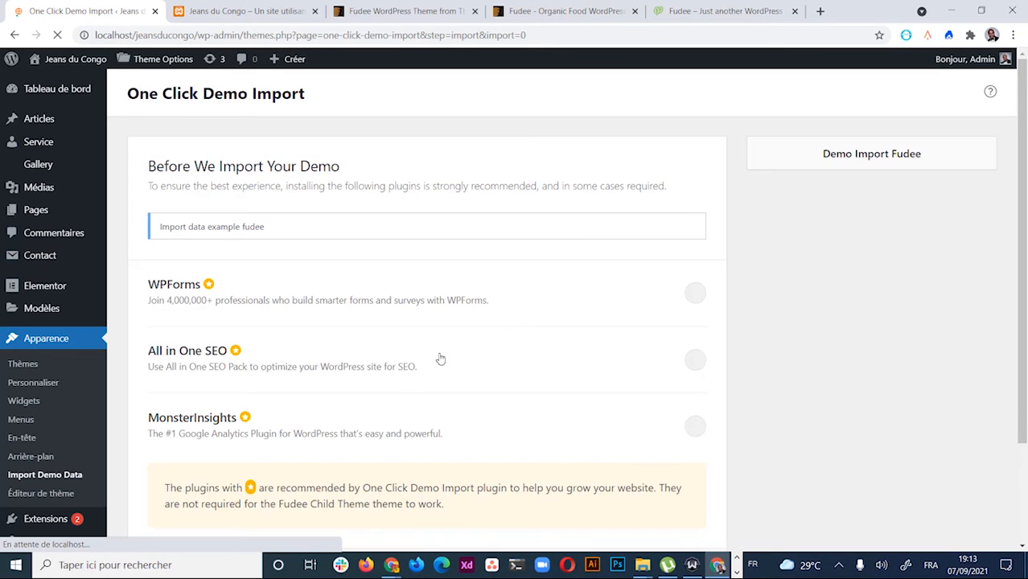
Review the recommended WPForms, All in One SEO and MonsterInsights plugins and run the demo import without selecting any of them
{"action": "scroll", "coordinate": [473, 351], "scroll_direction": "down", "scroll_amount": 2}
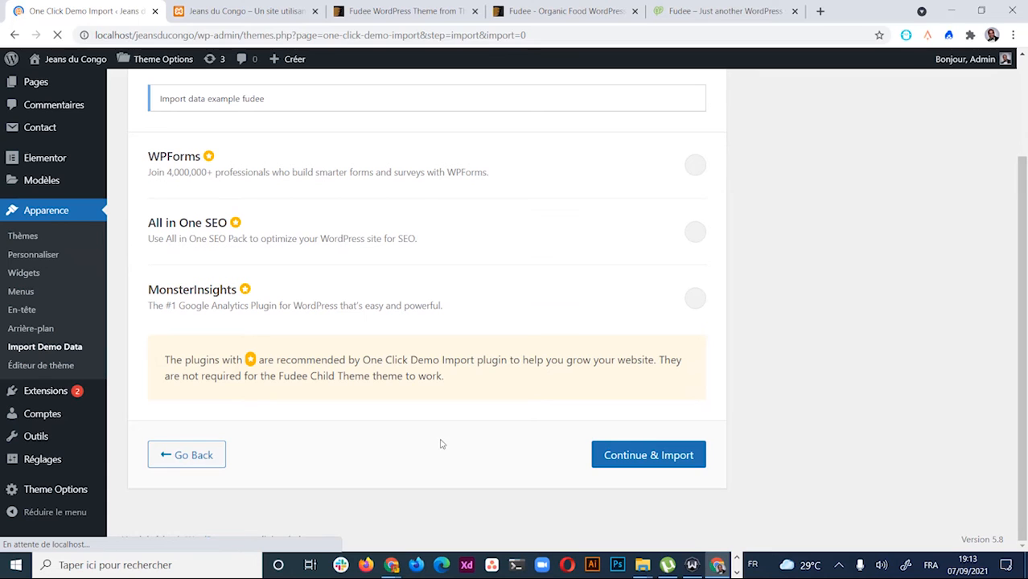
{"action": "scroll", "coordinate": [531, 412], "scroll_direction": "up", "scroll_amount": 2}
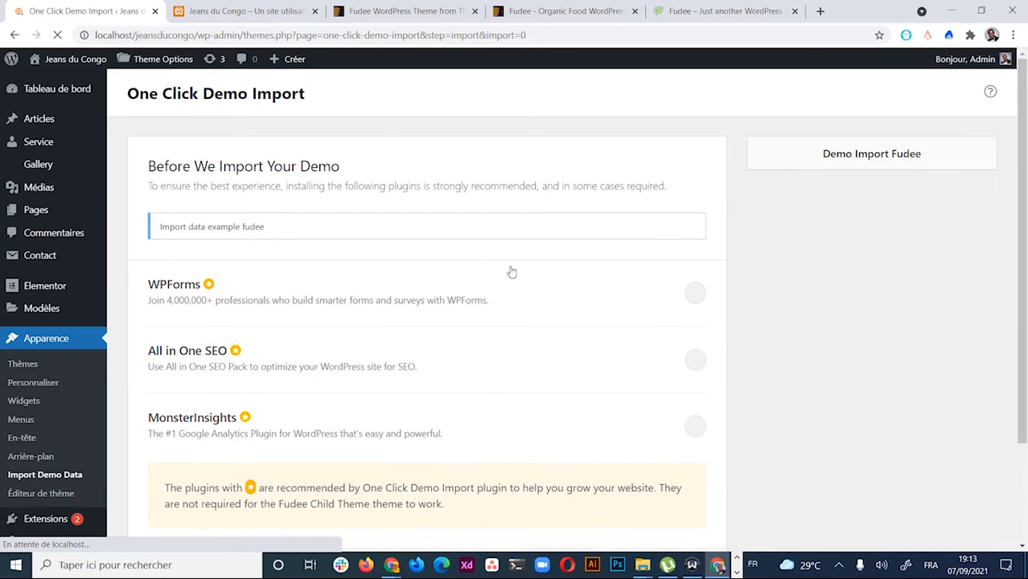
{"action": "scroll", "coordinate": [357, 202], "scroll_direction": "down", "scroll_amount": 2}
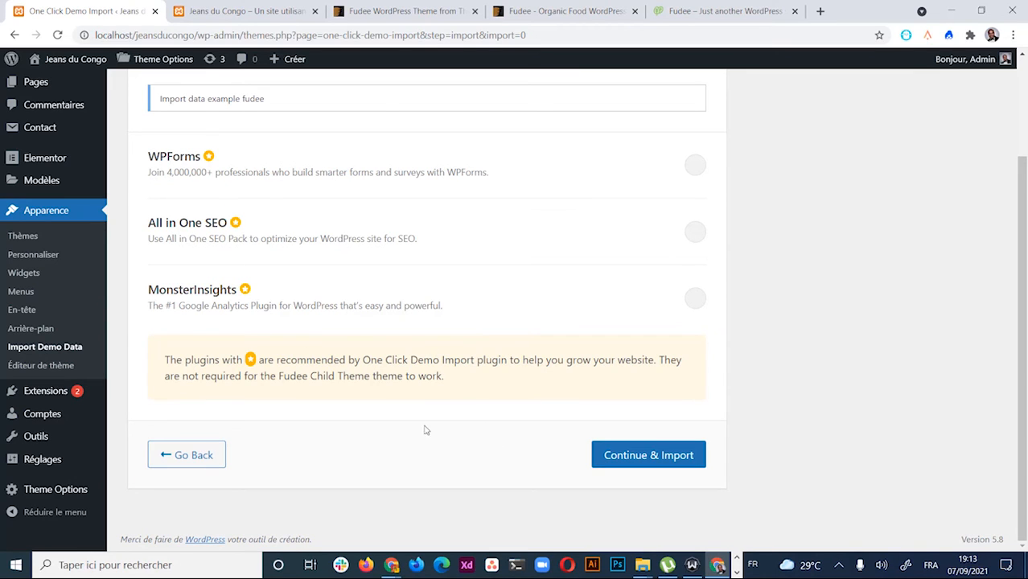
{"action": "scroll", "coordinate": [475, 431], "scroll_direction": "up", "scroll_amount": 2}
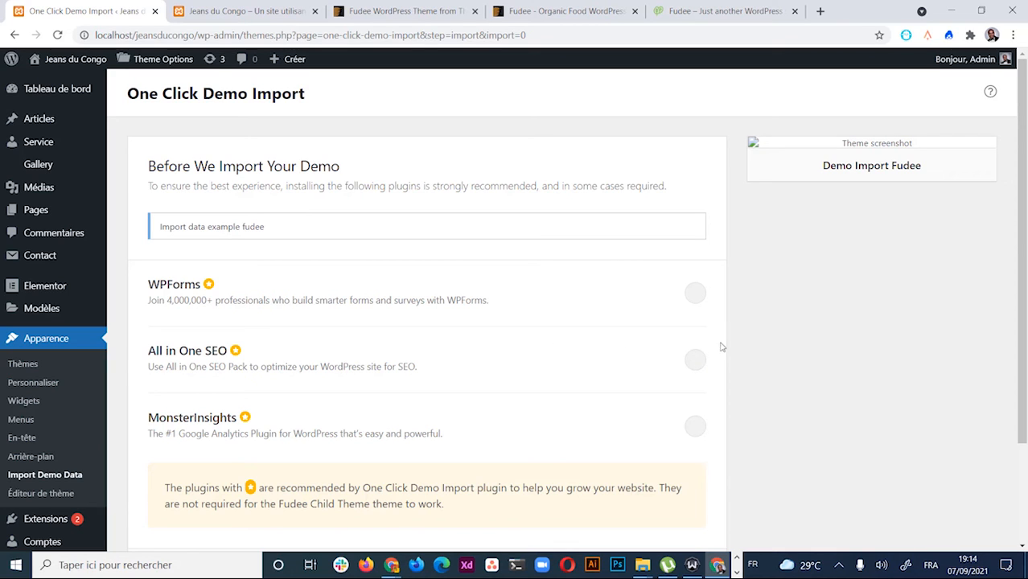
{"action": "scroll", "coordinate": [720, 352], "scroll_direction": "down", "scroll_amount": 1}
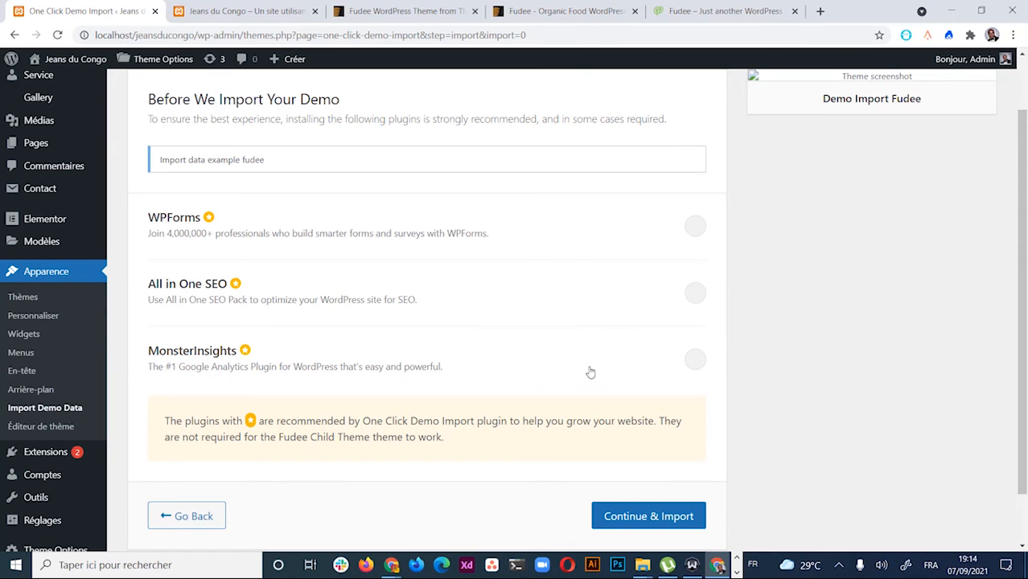
{"action": "scroll", "coordinate": [629, 370], "scroll_direction": "down", "scroll_amount": 1}
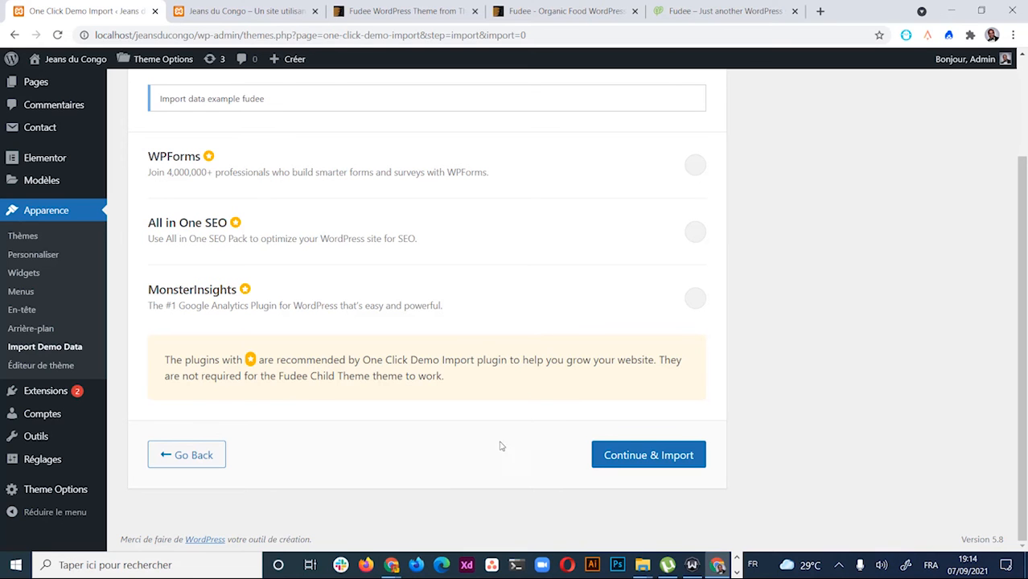
{"action": "scroll", "coordinate": [491, 386], "scroll_direction": "up", "scroll_amount": 3}
{"action": "scroll", "coordinate": [588, 286], "scroll_direction": "down", "scroll_amount": 2}
{"action": "left_click", "coordinate": [654, 455]}
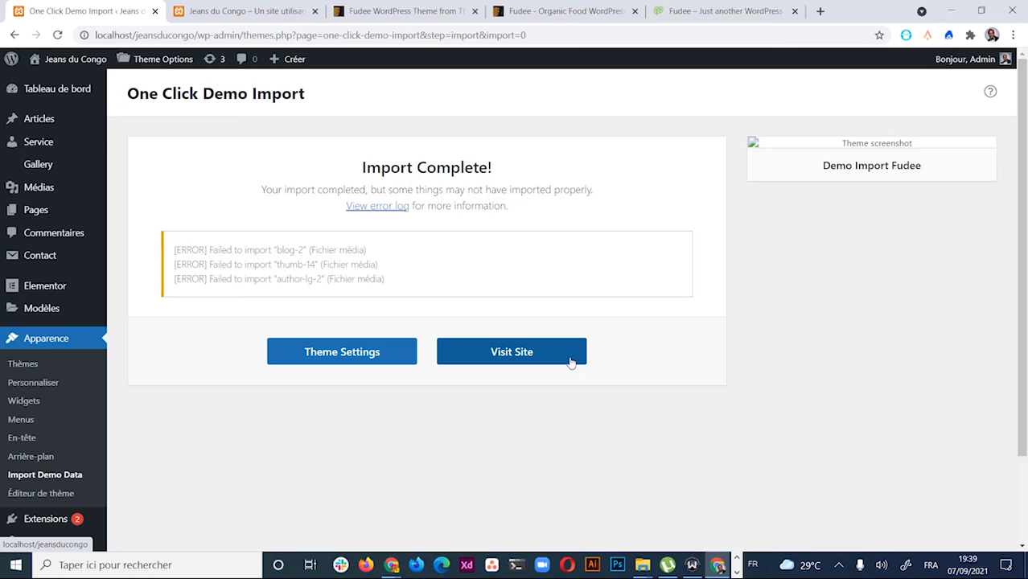
Visit the Jeans du Congo site after the import, look over its front page and return to One Click Demo Import
{"action": "left_click", "coordinate": [505, 355]}
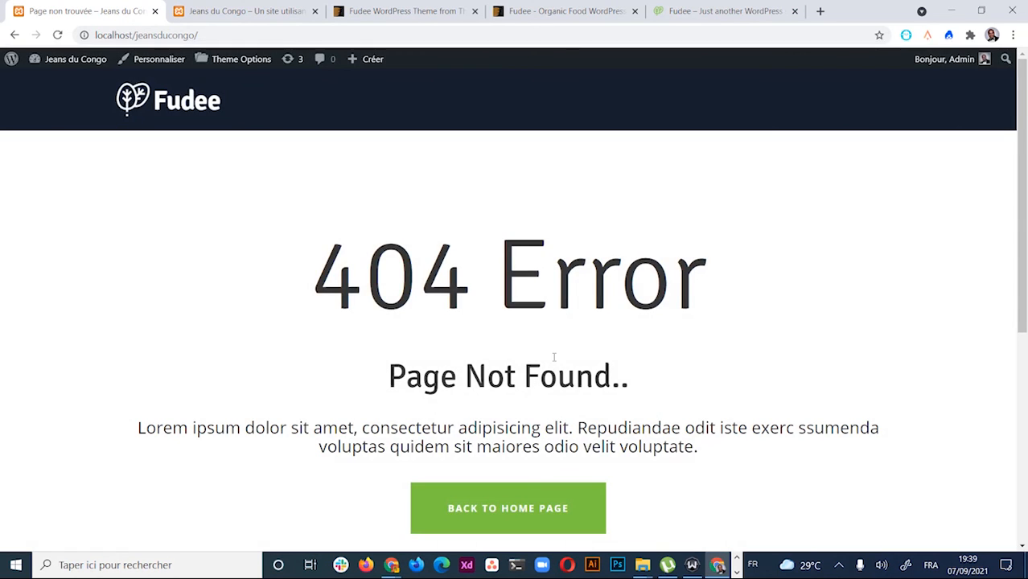
{"action": "scroll", "coordinate": [492, 277], "scroll_direction": "down", "scroll_amount": 5}
{"action": "scroll", "coordinate": [507, 314], "scroll_direction": "up", "scroll_amount": 5}
{"action": "left_click", "coordinate": [14, 35]}
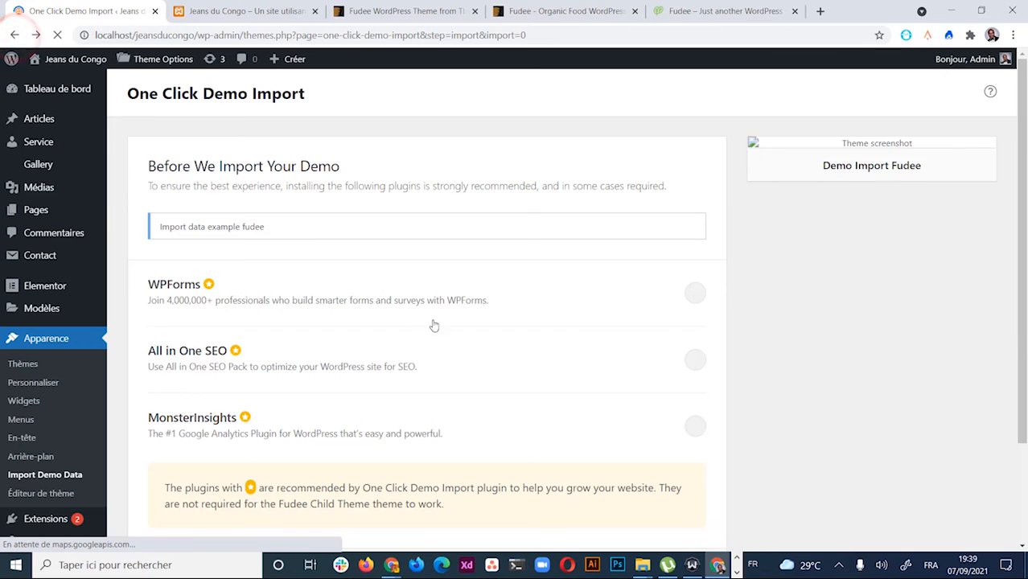
Go to the site's list of pages and show only the trashed ones (Corbeille)
{"action": "scroll", "coordinate": [37, 264], "scroll_direction": "up", "scroll_amount": 3}
{"action": "scroll", "coordinate": [67, 306], "scroll_direction": "down", "scroll_amount": 3}
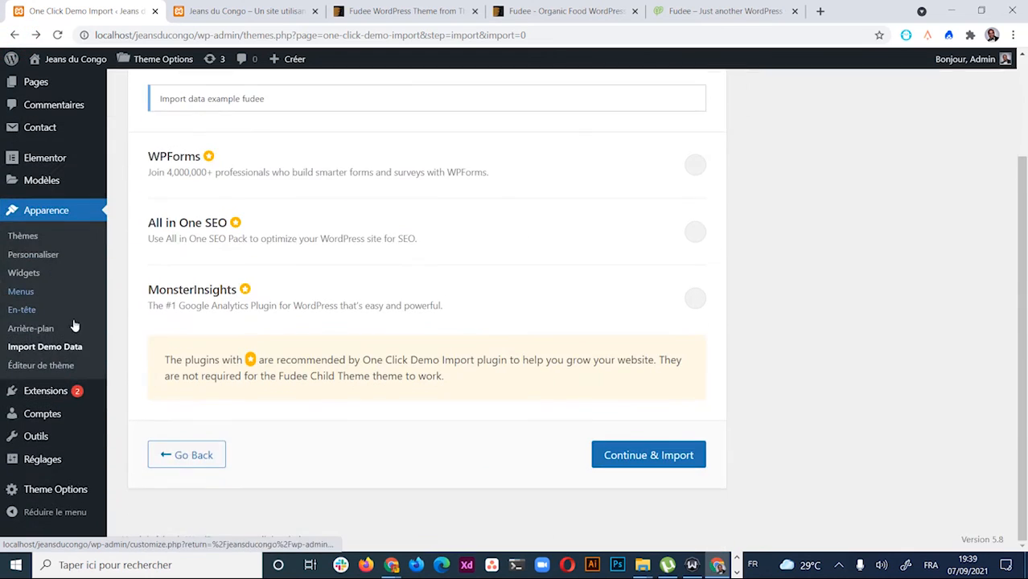
{"action": "scroll", "coordinate": [76, 334], "scroll_direction": "up", "scroll_amount": 1}
{"action": "scroll", "coordinate": [73, 322], "scroll_direction": "up", "scroll_amount": 1}
{"action": "left_click", "coordinate": [35, 209]}
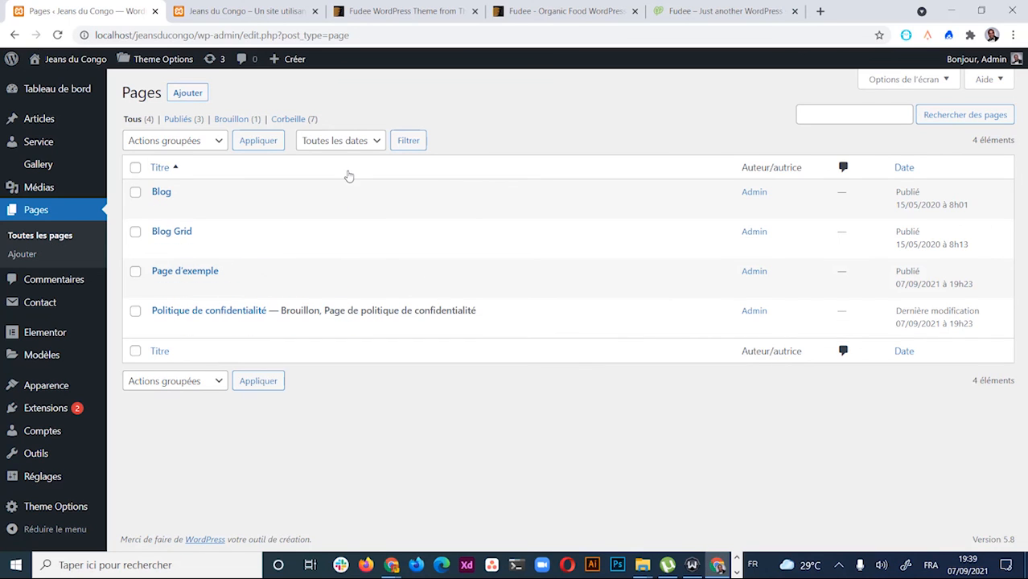
{"action": "left_click", "coordinate": [292, 121]}
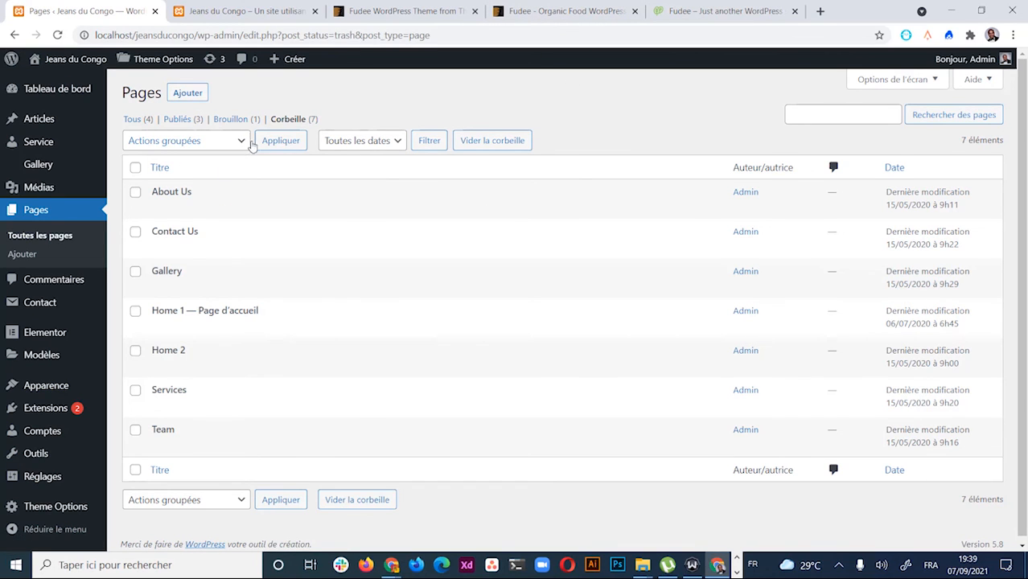
Restore all the trashed pages, from About Us to Team, with the bulk action Rétablir
{"action": "left_click", "coordinate": [135, 168]}
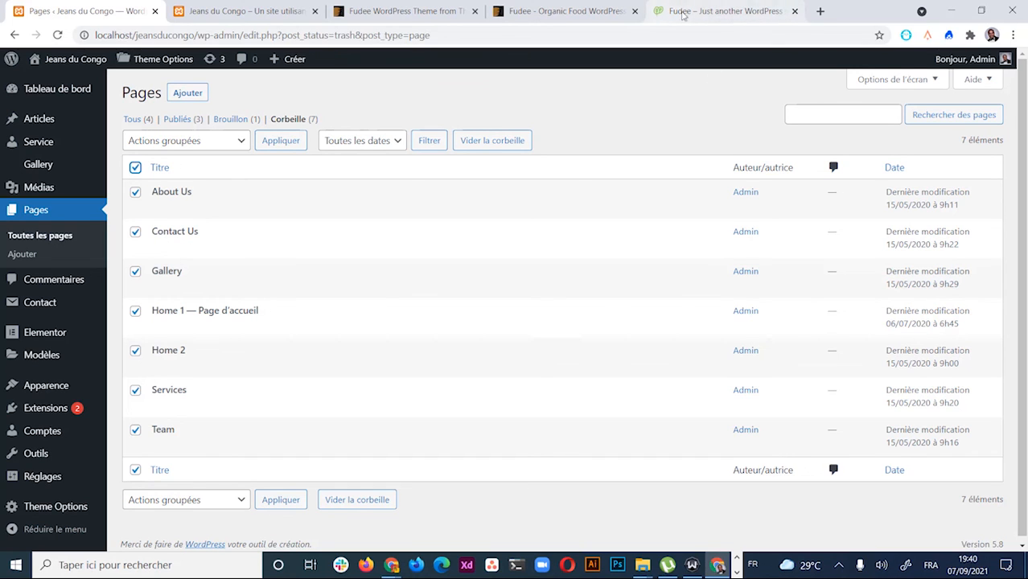
{"action": "left_click", "coordinate": [238, 141]}
{"action": "left_click", "coordinate": [157, 183]}
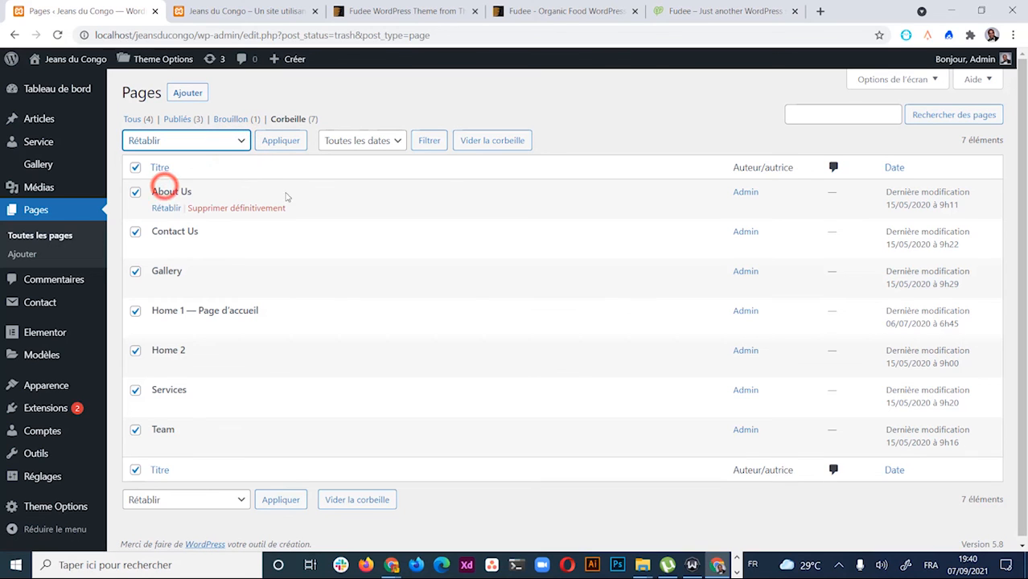
{"action": "left_click", "coordinate": [277, 140]}
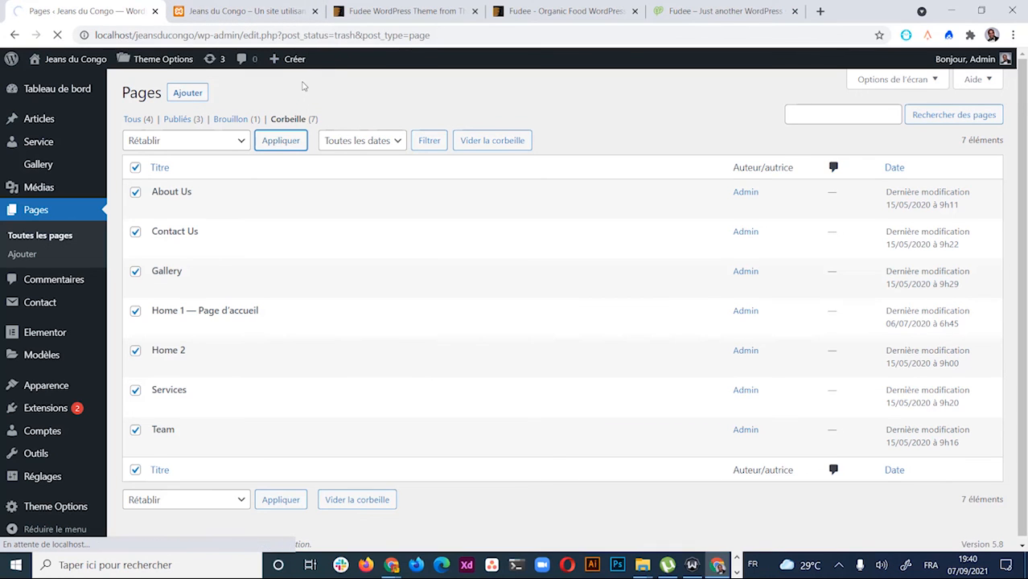
Reload the Jeans du Congo front page and examine its sections from the header down to the footer and back
{"action": "left_click", "coordinate": [256, 8]}
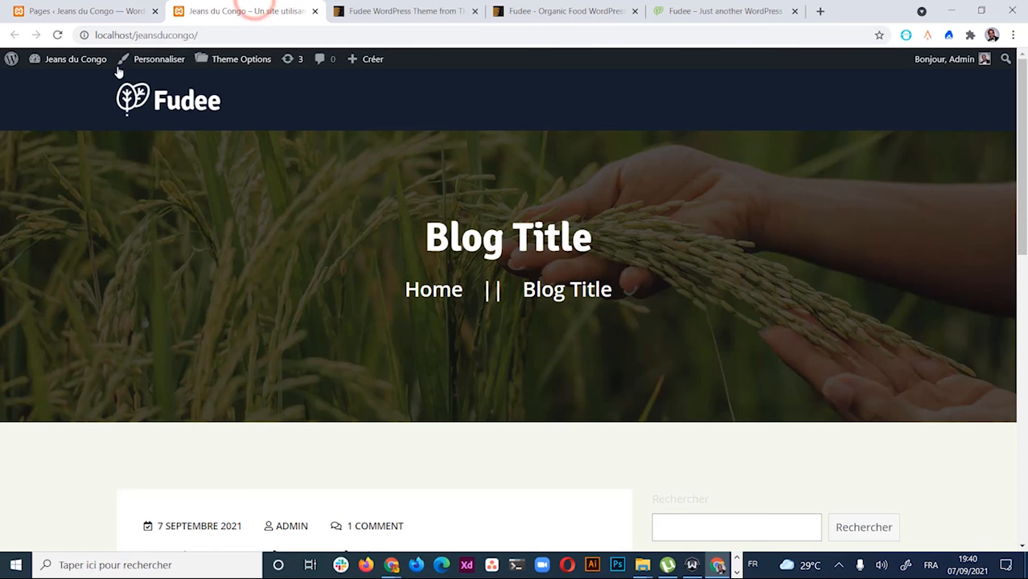
{"action": "left_click", "coordinate": [58, 36]}
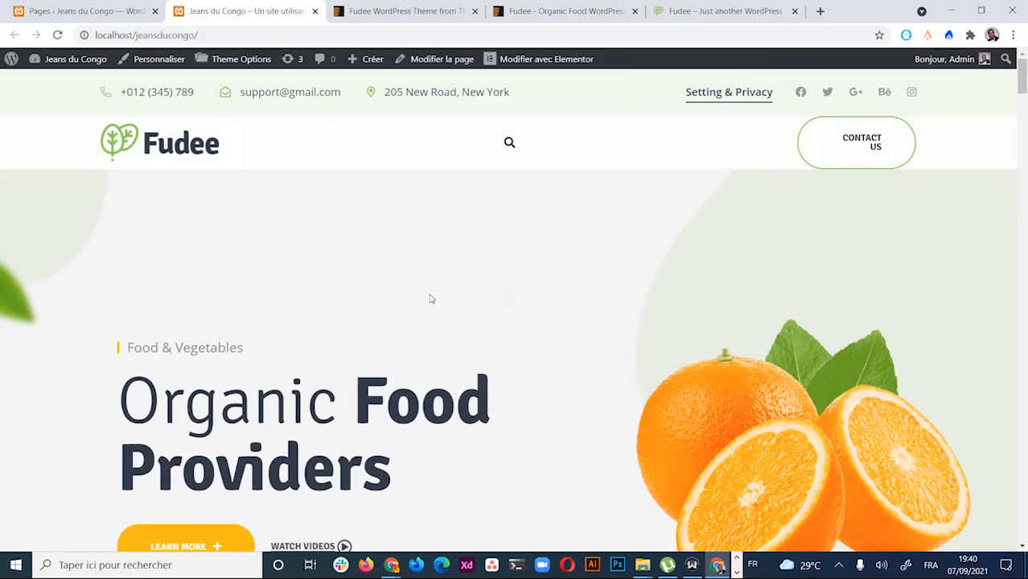
{"action": "scroll", "coordinate": [442, 348], "scroll_direction": "down", "scroll_amount": 10}
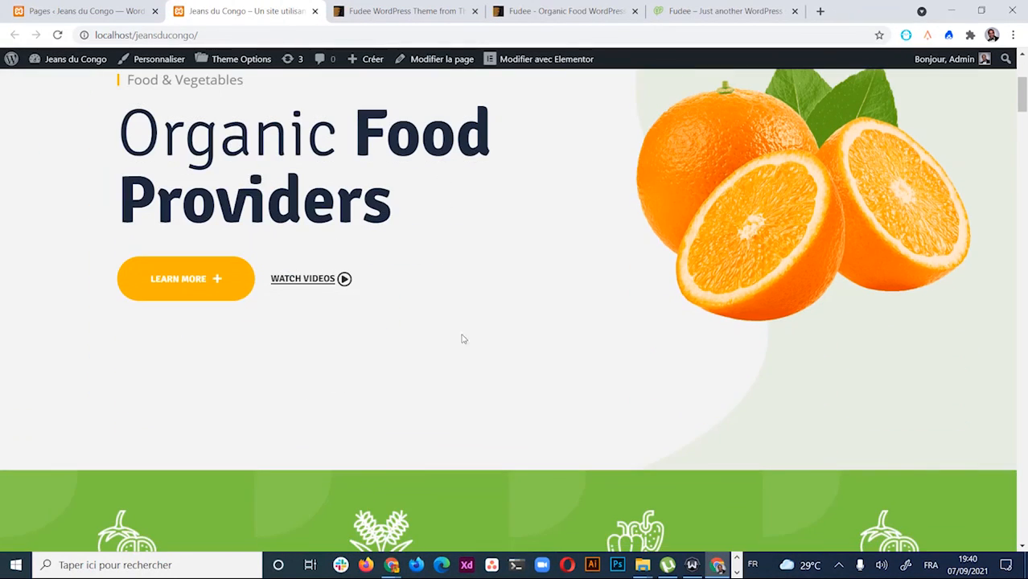
{"action": "scroll", "coordinate": [523, 304], "scroll_direction": "down", "scroll_amount": 12}
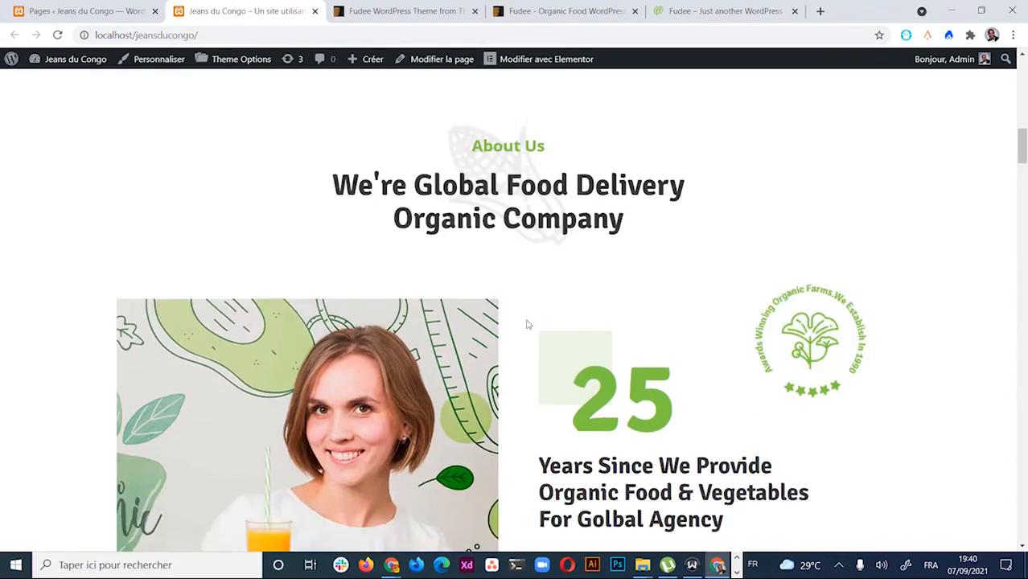
{"action": "scroll", "coordinate": [539, 318], "scroll_direction": "down", "scroll_amount": 8}
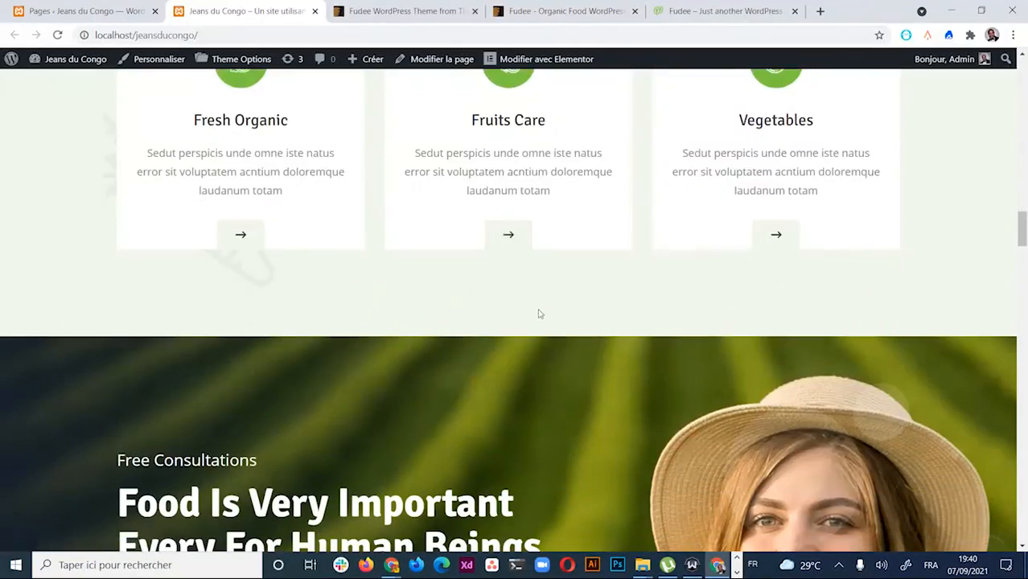
{"action": "scroll", "coordinate": [543, 335], "scroll_direction": "down", "scroll_amount": 12}
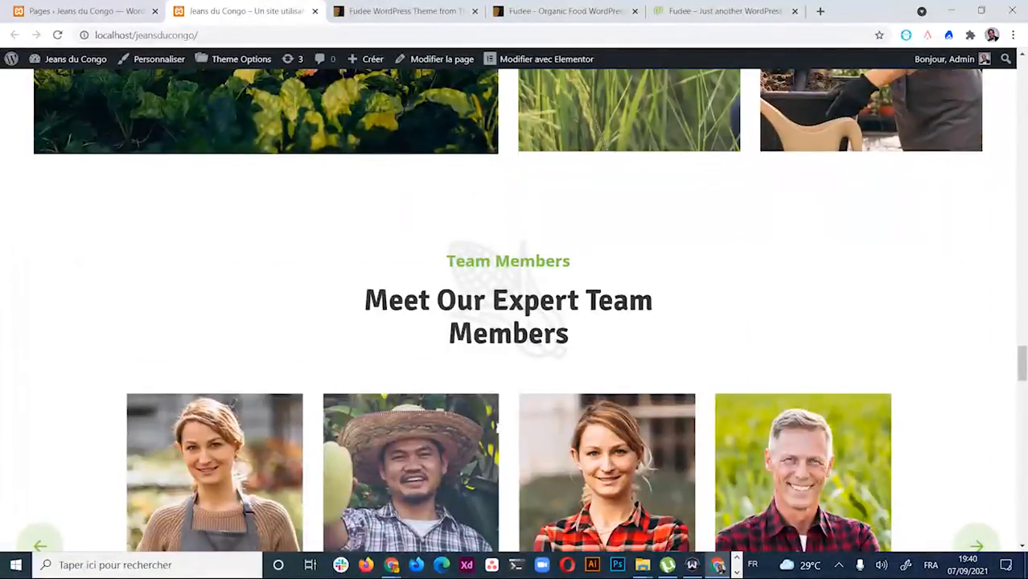
{"action": "scroll", "coordinate": [536, 316], "scroll_direction": "down", "scroll_amount": 10}
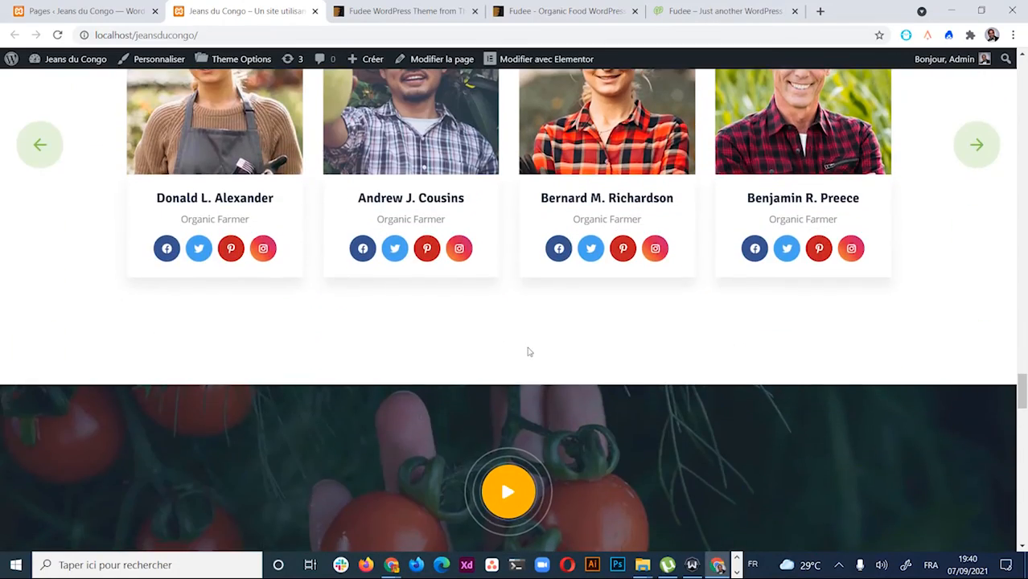
{"action": "scroll", "coordinate": [546, 370], "scroll_direction": "down", "scroll_amount": 10}
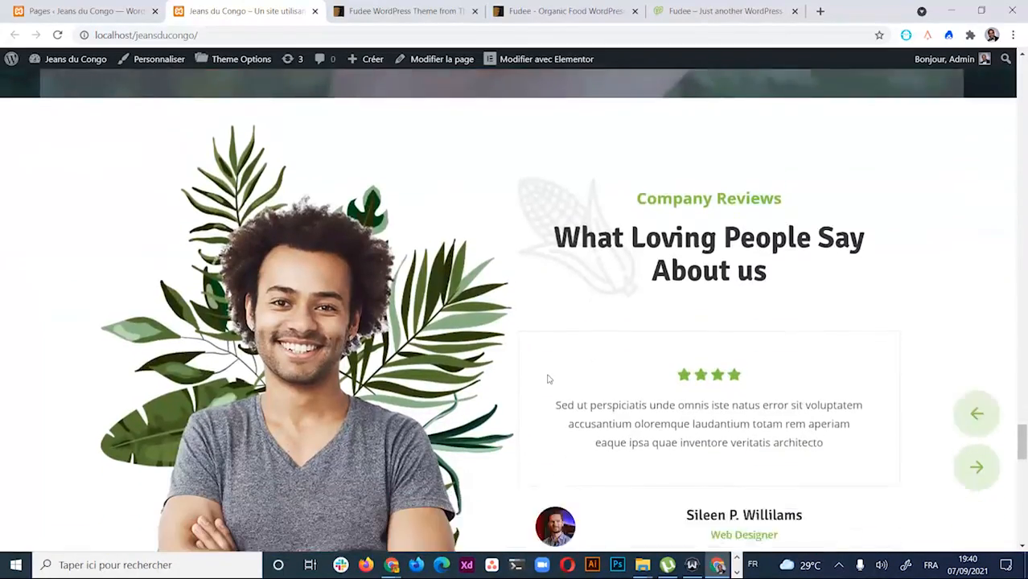
{"action": "scroll", "coordinate": [556, 369], "scroll_direction": "down", "scroll_amount": 10}
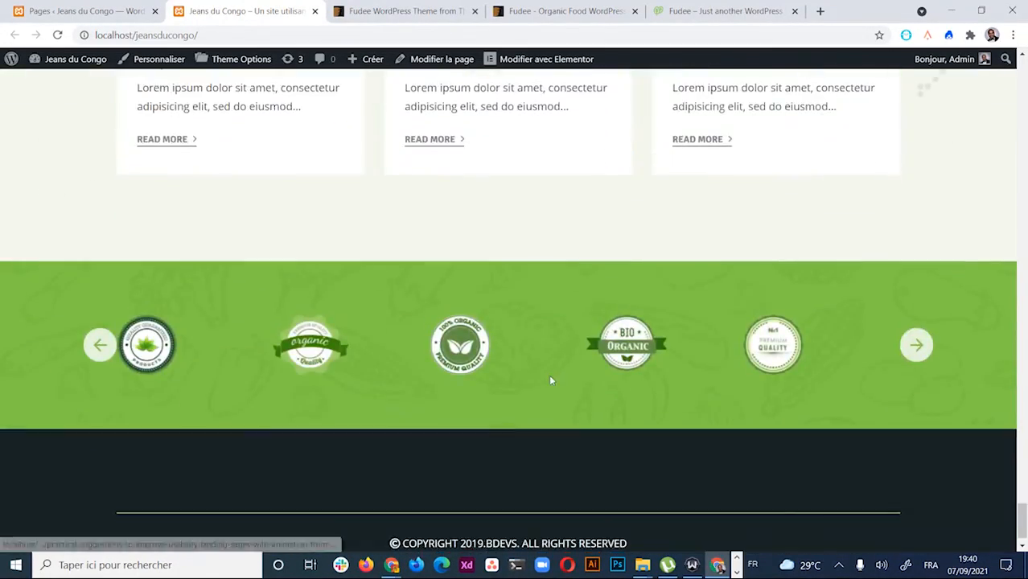
{"action": "scroll", "coordinate": [563, 378], "scroll_direction": "up", "scroll_amount": 20}
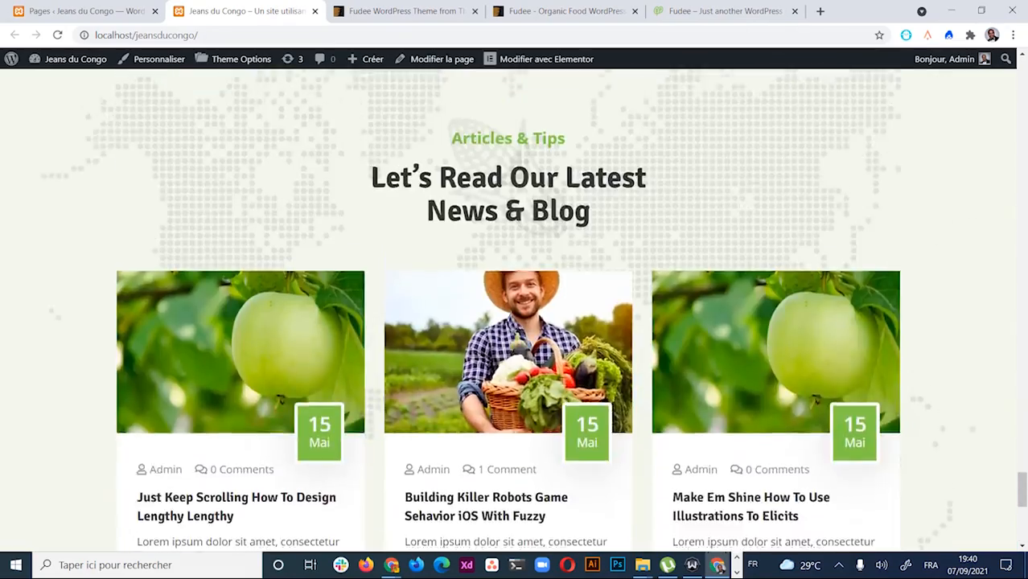
{"action": "scroll", "coordinate": [519, 358], "scroll_direction": "up", "scroll_amount": 20}
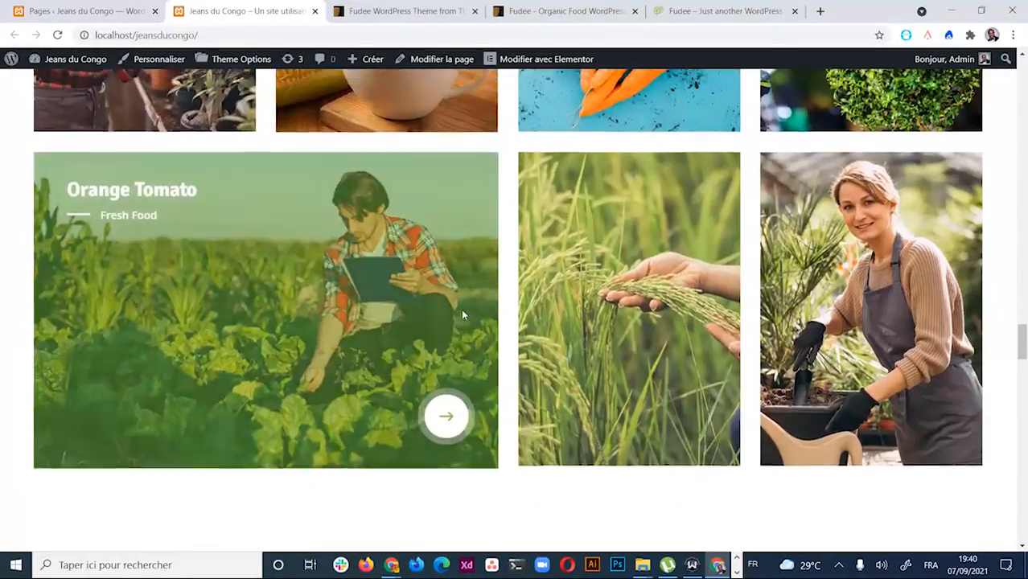
{"action": "scroll", "coordinate": [491, 324], "scroll_direction": "up", "scroll_amount": 20}
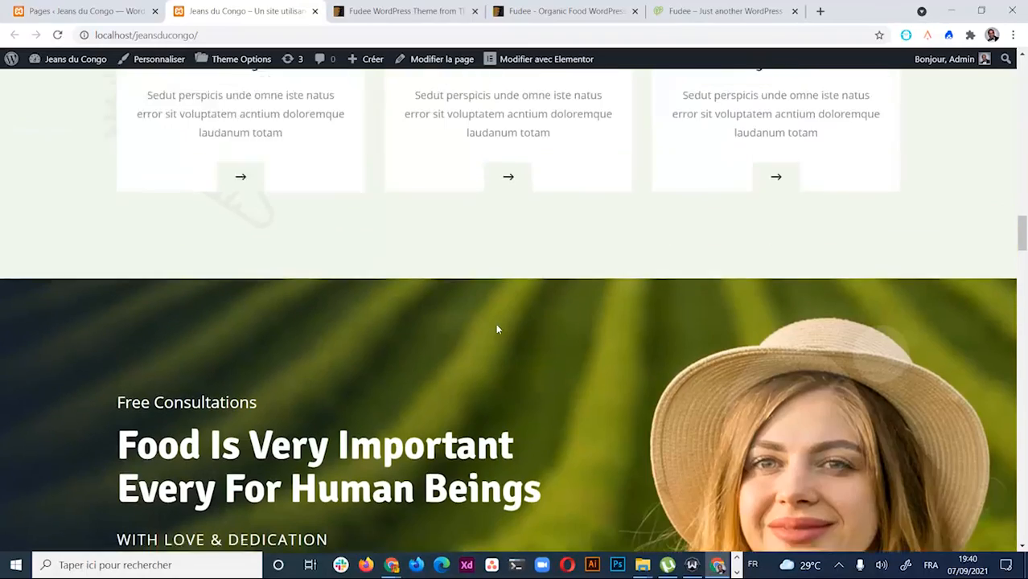
{"action": "scroll", "coordinate": [500, 325], "scroll_direction": "up", "scroll_amount": 15}
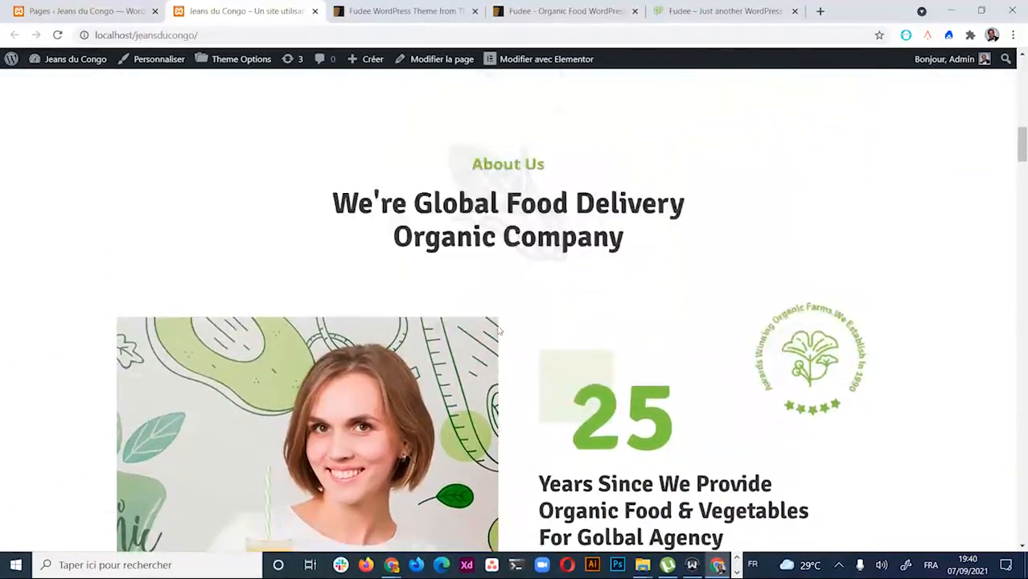
{"action": "scroll", "coordinate": [506, 326], "scroll_direction": "up", "scroll_amount": 3}
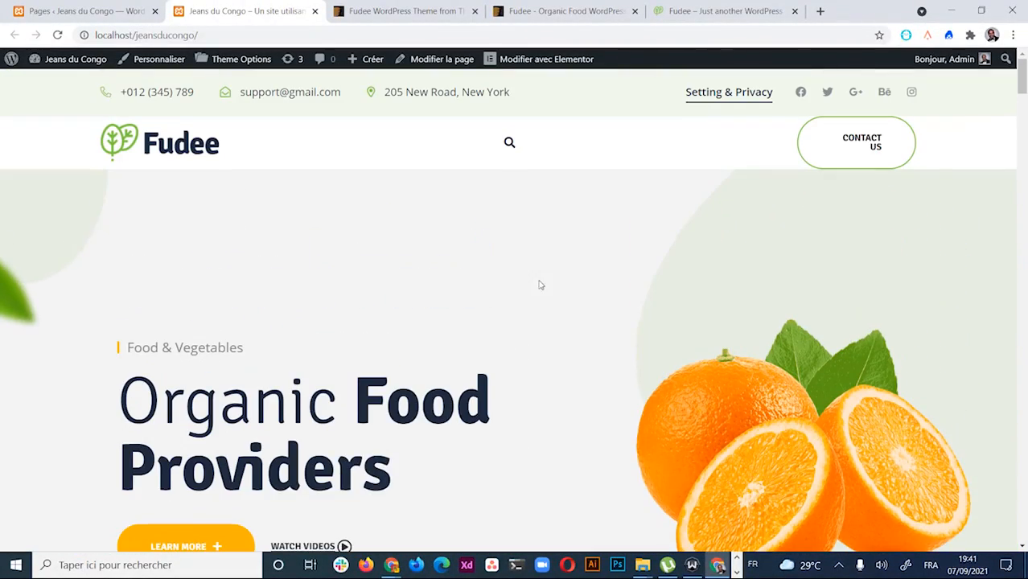